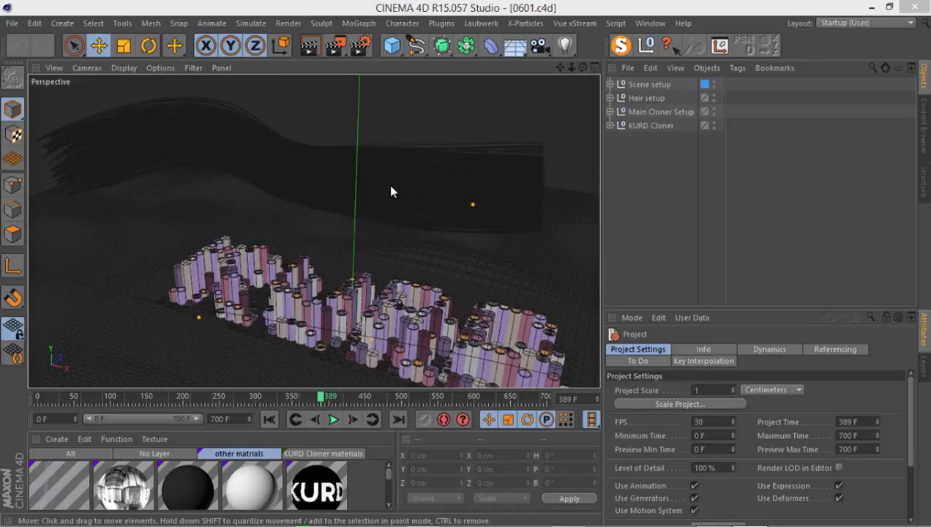
- Add a camera to the scene from the current view and return the timeline to frame 0
{"action": "left_click", "coordinate": [540, 45]}
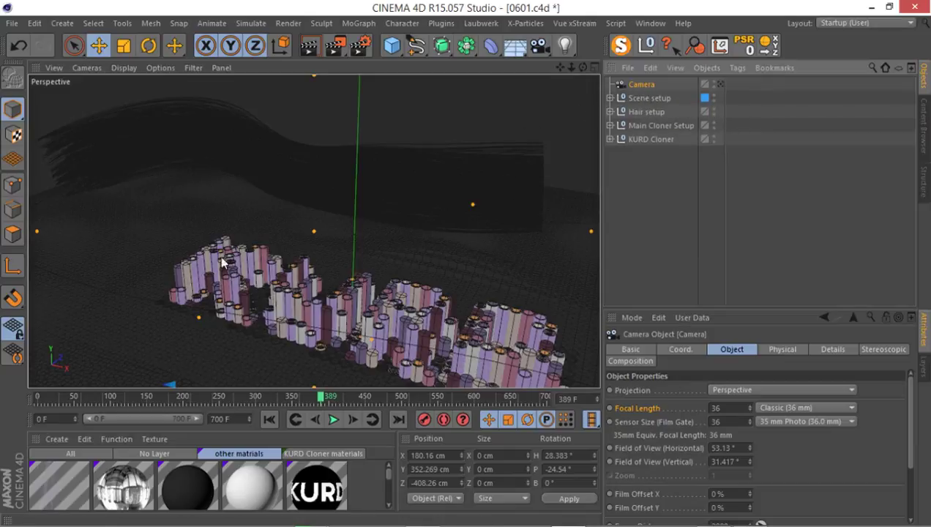
{"action": "left_click_drag", "start_coordinate": [58, 406], "coordinate": [20, 401]}
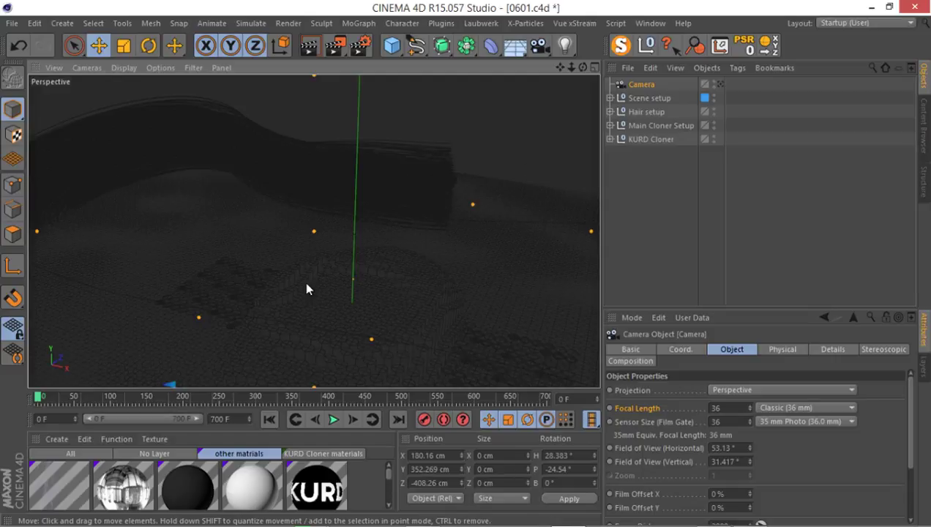
- Expand the Main Cloner Setup group and select its Cloner Main clones object
{"action": "left_click", "coordinate": [610, 125]}
{"action": "left_click", "coordinate": [651, 138]}
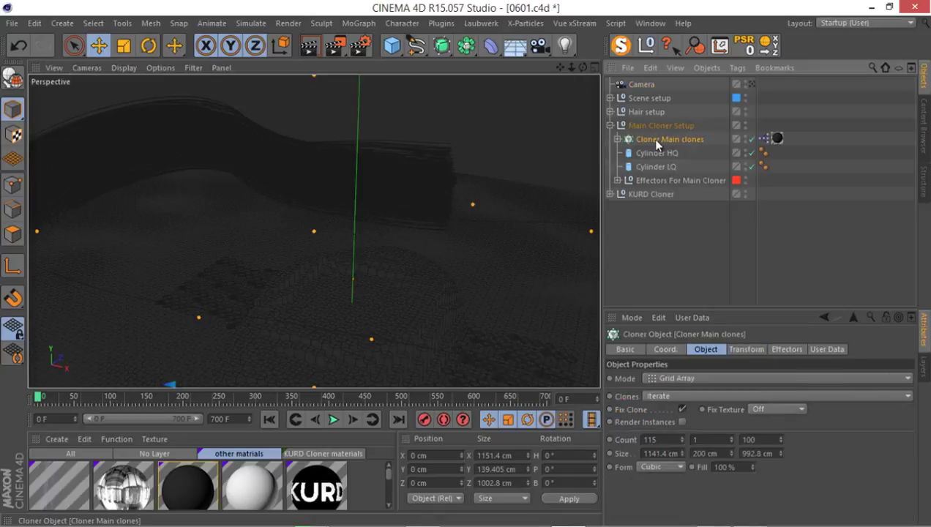
{"action": "left_click", "coordinate": [163, 68]}
{"action": "mouse_move", "coordinate": [212, 88]}
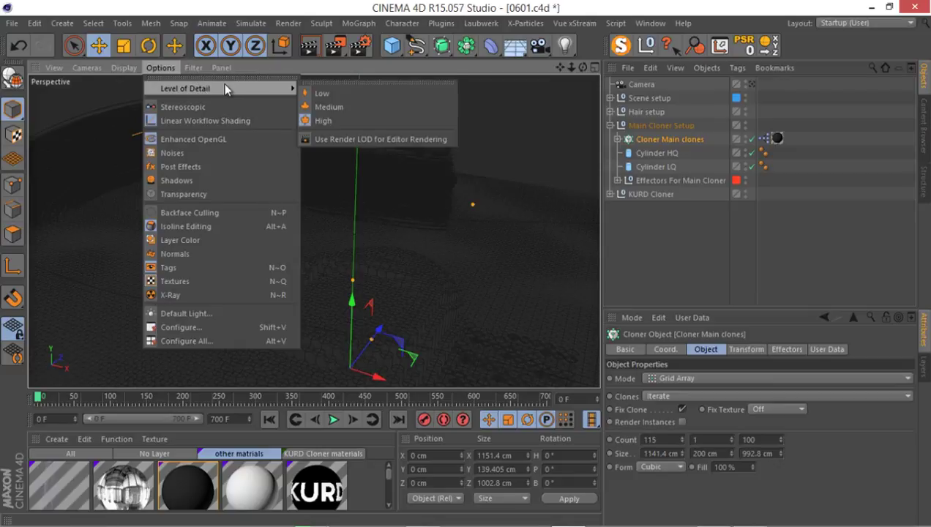
{"action": "left_click", "coordinate": [619, 249]}
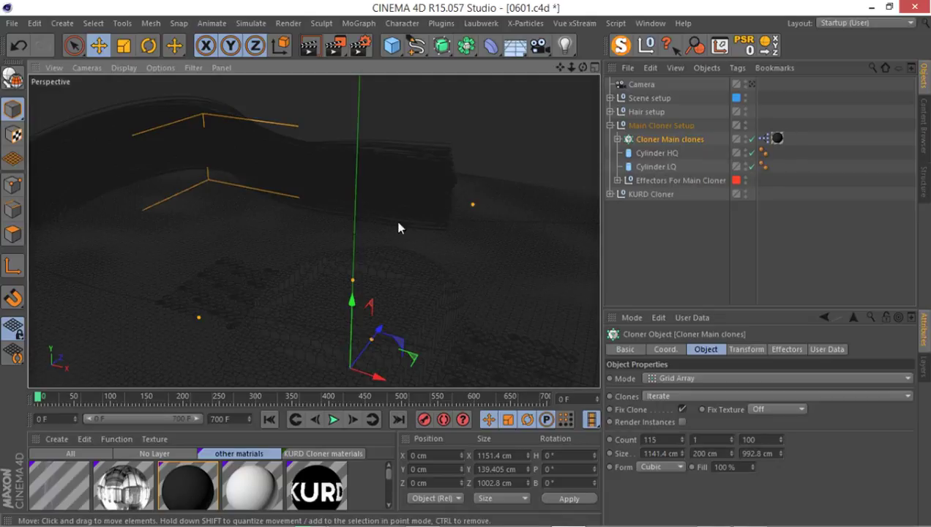
- Add a Display tag to the Cloner Main clones object and enable the use of its Textures setting
{"action": "right_click", "coordinate": [656, 136]}
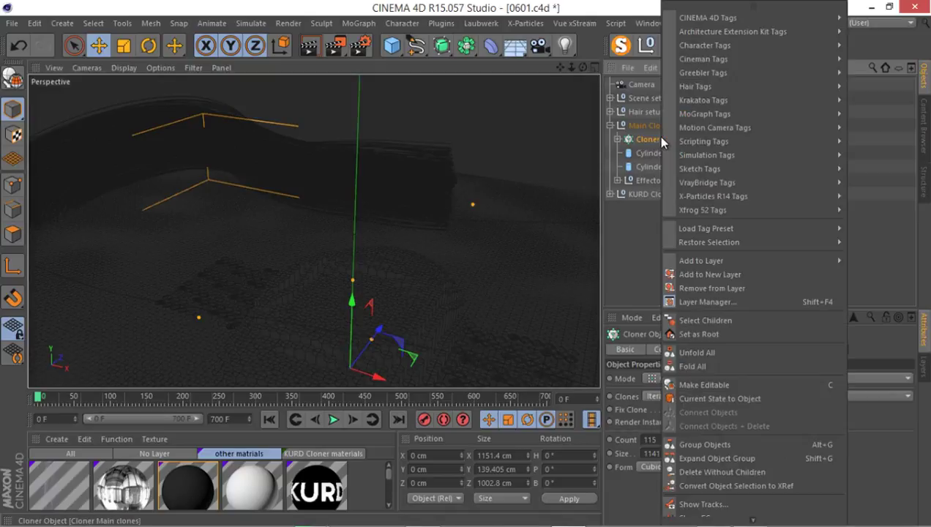
{"action": "mouse_move", "coordinate": [704, 19]}
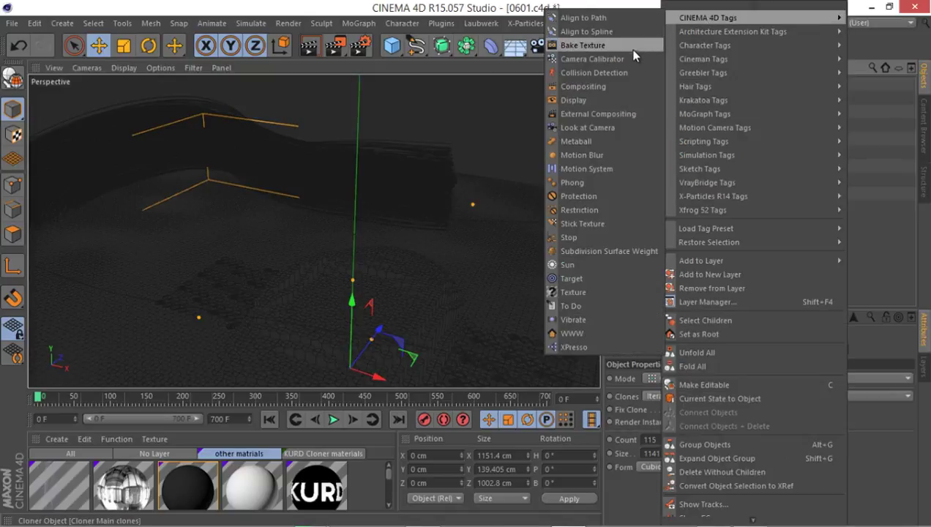
{"action": "left_click", "coordinate": [600, 94]}
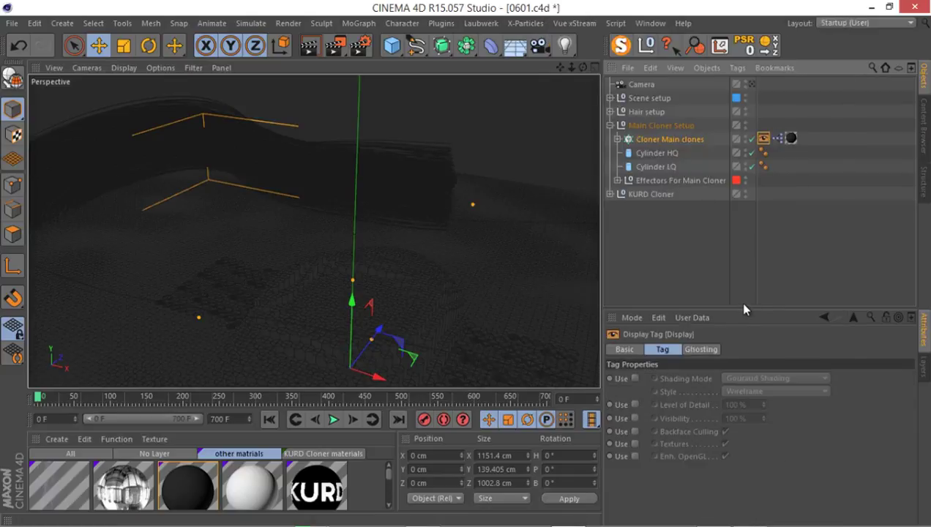
{"action": "left_click_drag", "start_coordinate": [733, 309], "coordinate": [756, 255]}
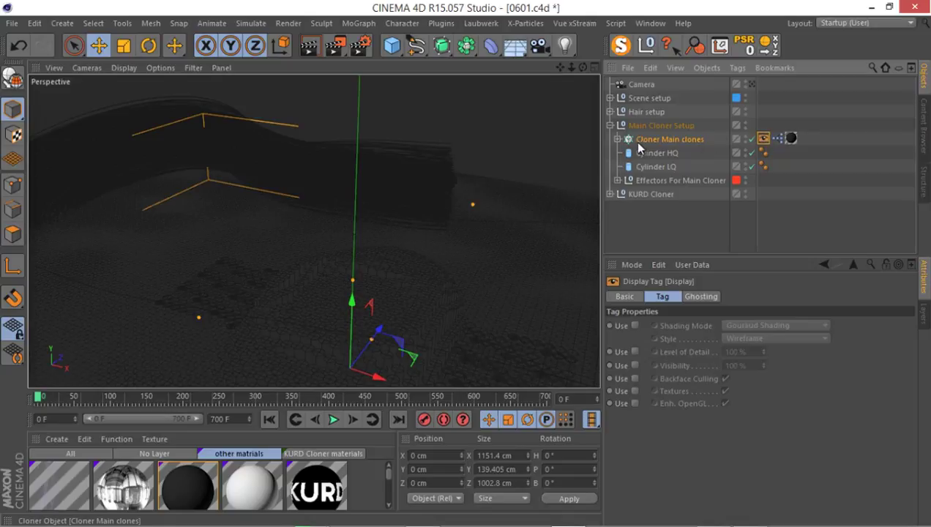
{"action": "left_click", "coordinate": [635, 391]}
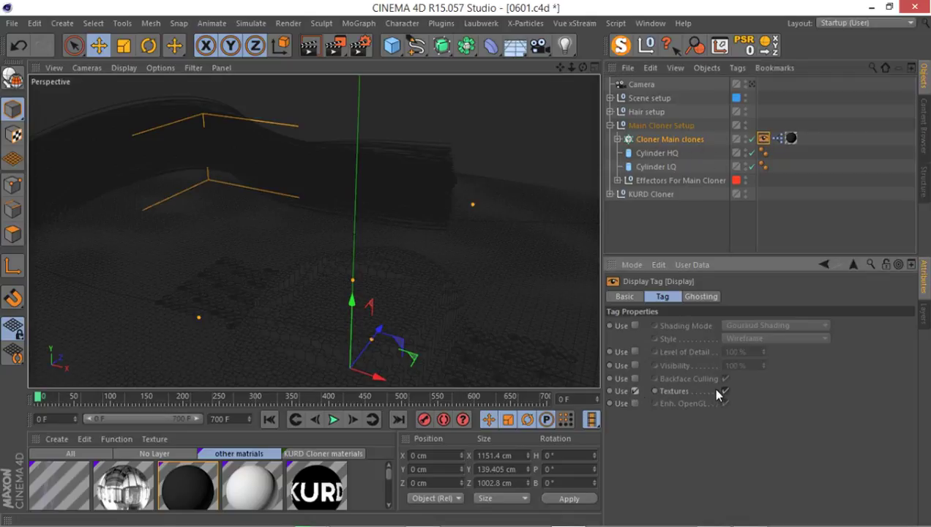
- Change the viewport display to Quick Shading, followed by Quick Shading (Lines)
{"action": "left_click", "coordinate": [123, 67]}
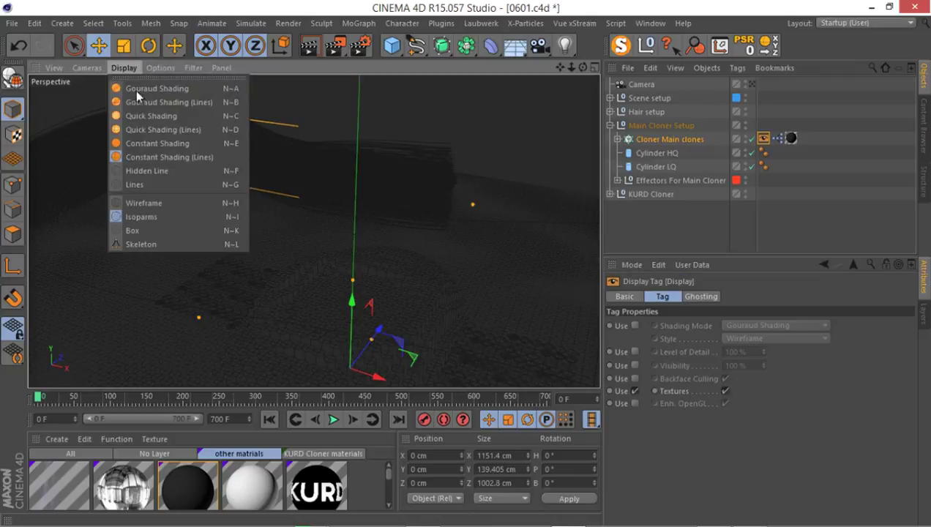
{"action": "left_click", "coordinate": [169, 119]}
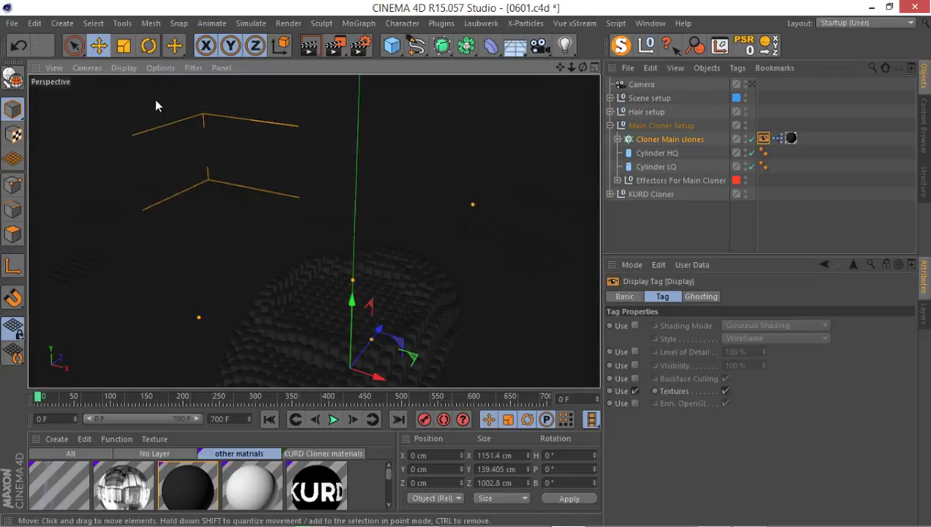
{"action": "left_click", "coordinate": [124, 68]}
{"action": "left_click", "coordinate": [144, 129]}
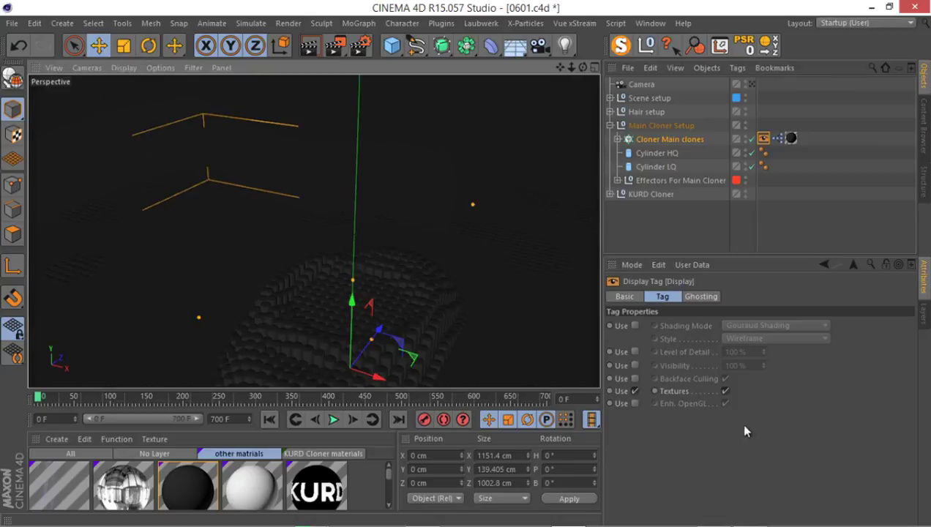
- Toggle the Display tag's Textures option off and on, and enable its Level of Detail at 20 %
{"action": "left_click", "coordinate": [724, 391]}
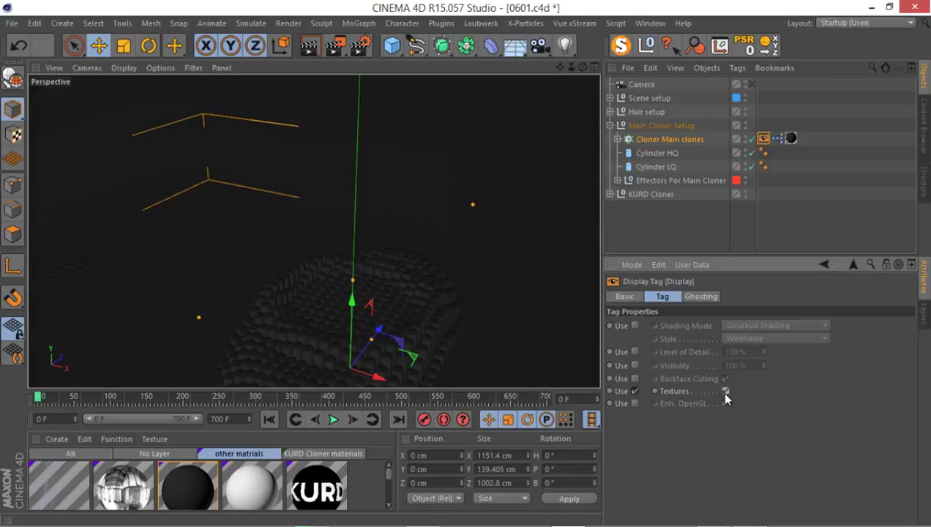
{"action": "left_click", "coordinate": [725, 391]}
{"action": "left_click", "coordinate": [631, 350]}
{"action": "left_click", "coordinate": [742, 354]}
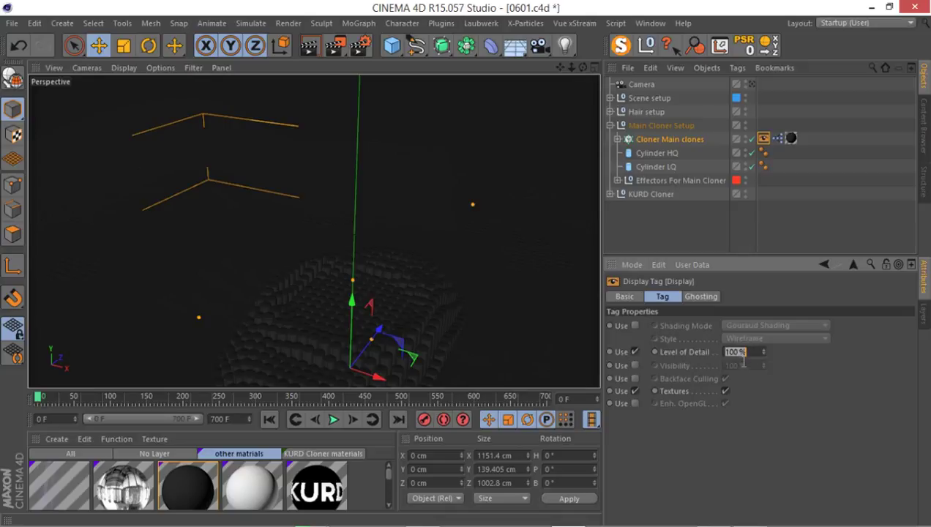
{"action": "type", "text": "20"}
{"action": "key", "text": "Return"}
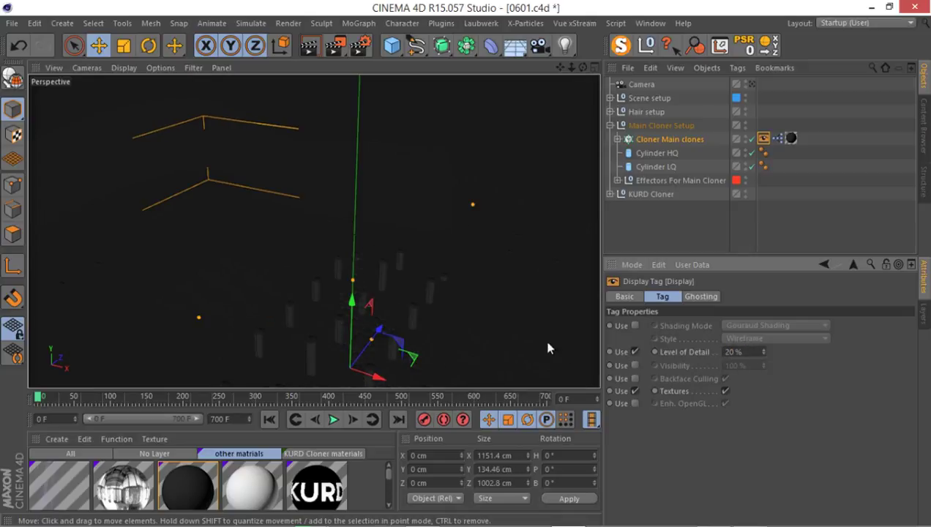
- Set the Display tag's Level of Detail to 50 %
{"action": "left_click", "coordinate": [732, 352]}
{"action": "type", "text": "50"}
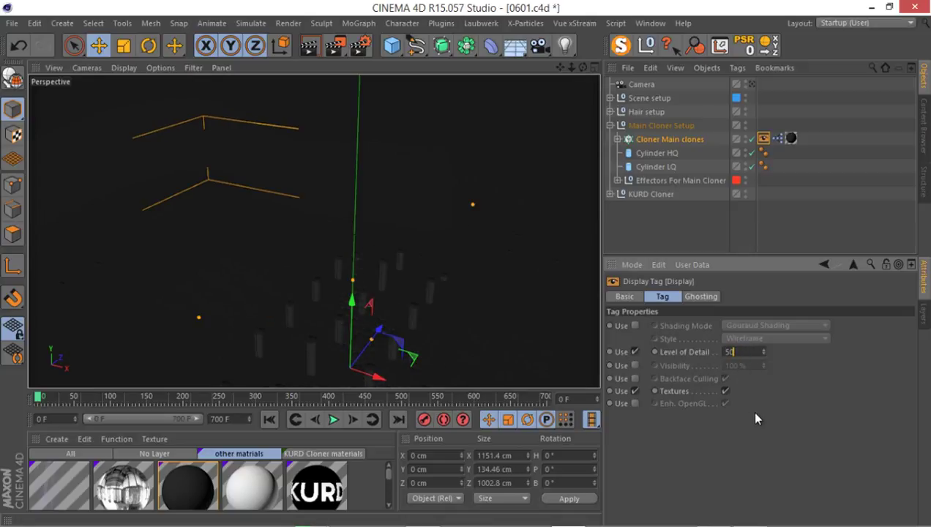
{"action": "key", "text": "Return"}
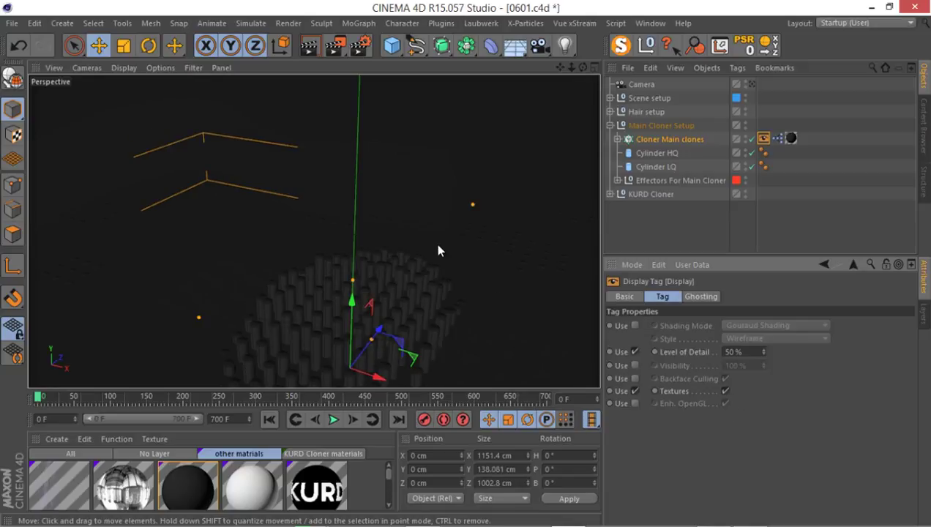
- Switch the viewport display to Constant Shading (Lines) and orbit to inspect the cloned cylinders
{"action": "left_click", "coordinate": [123, 68]}
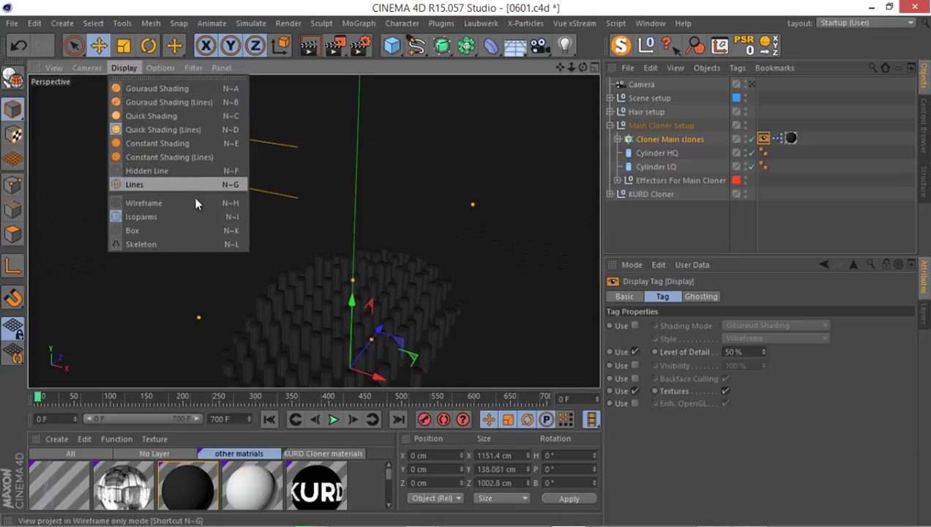
{"action": "left_click", "coordinate": [207, 157]}
{"action": "left_click_drag", "start_coordinate": [237, 243], "coordinate": [195, 183], "text": "alt"}
- Look through the Camera object and set its focal length to 15
{"action": "left_click", "coordinate": [641, 84]}
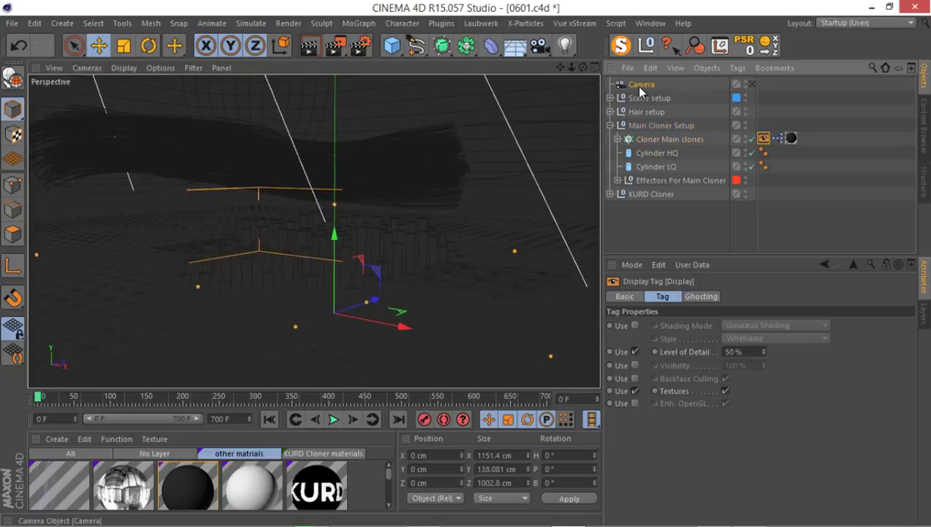
{"action": "left_click", "coordinate": [752, 84]}
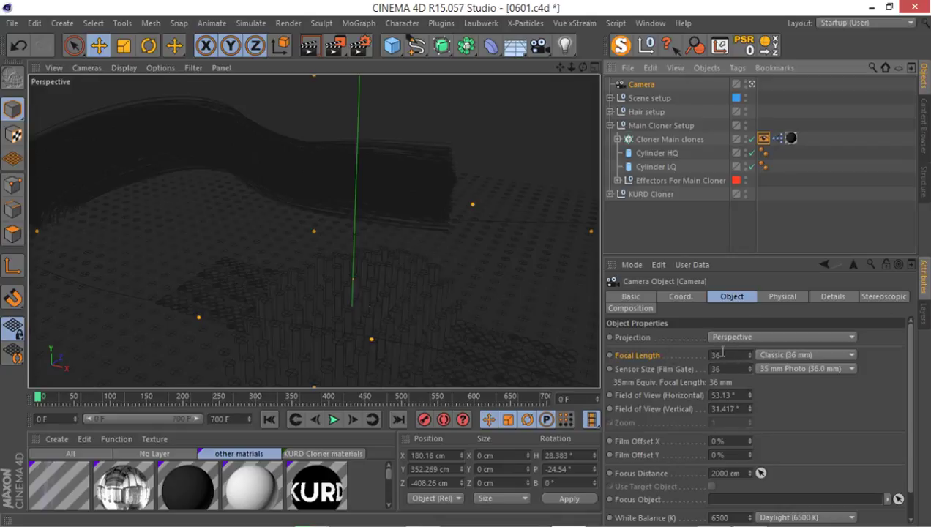
{"action": "left_click_drag", "start_coordinate": [714, 355], "coordinate": [697, 354]}
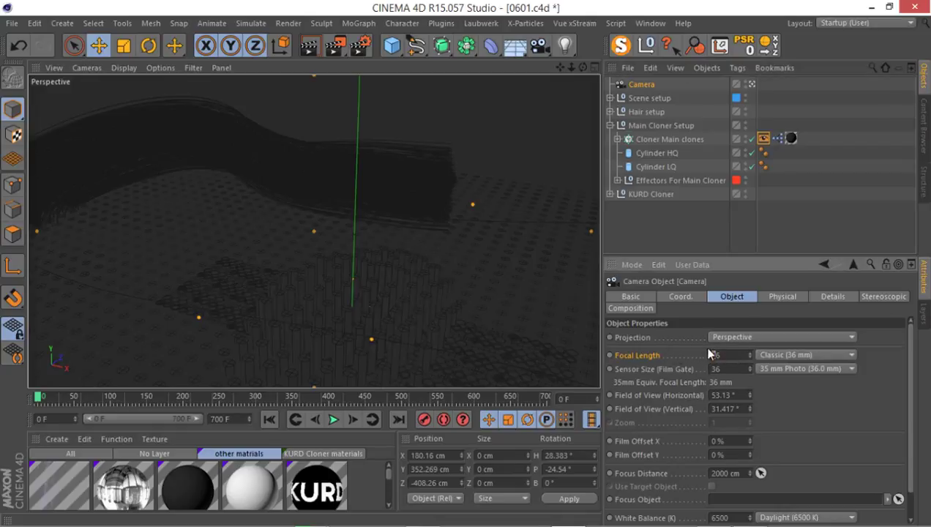
{"action": "double_click", "coordinate": [721, 355]}
{"action": "type", "text": "15"}
{"action": "key", "text": "Return"}
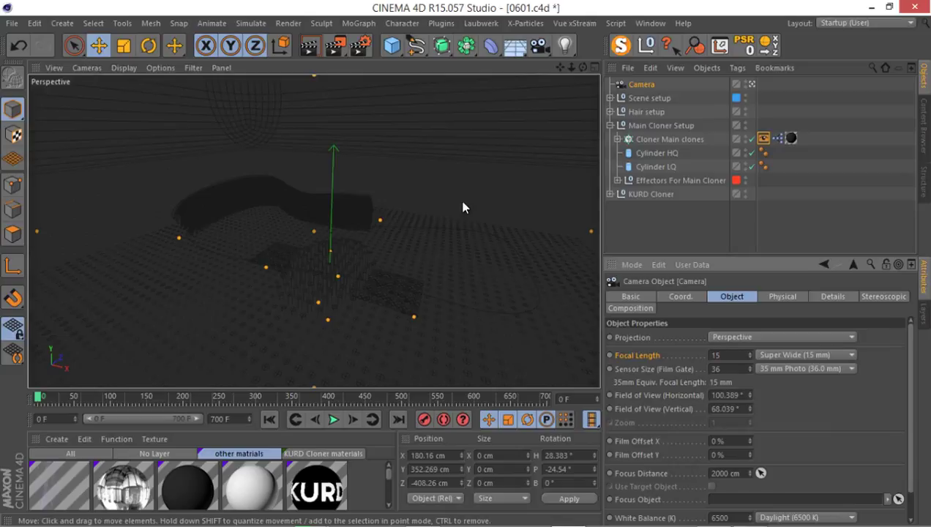
- Lower the camera to about X 297, Y 129, Z -405 cm, with heading about 37° and pitch about -15°
{"action": "middle_click_drag", "start_coordinate": [351, 203], "coordinate": [330, 143], "text": "alt"}
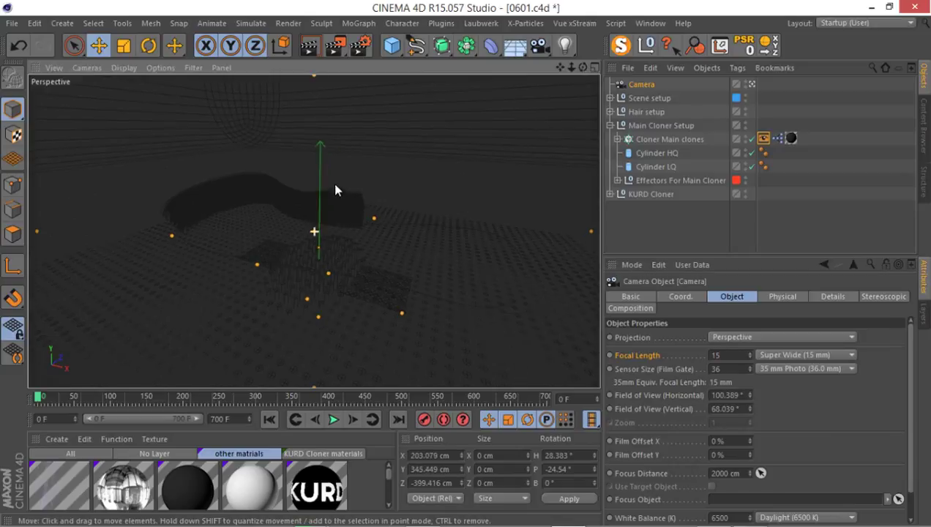
{"action": "left_click_drag", "start_coordinate": [329, 143], "coordinate": [282, 187], "text": "alt"}
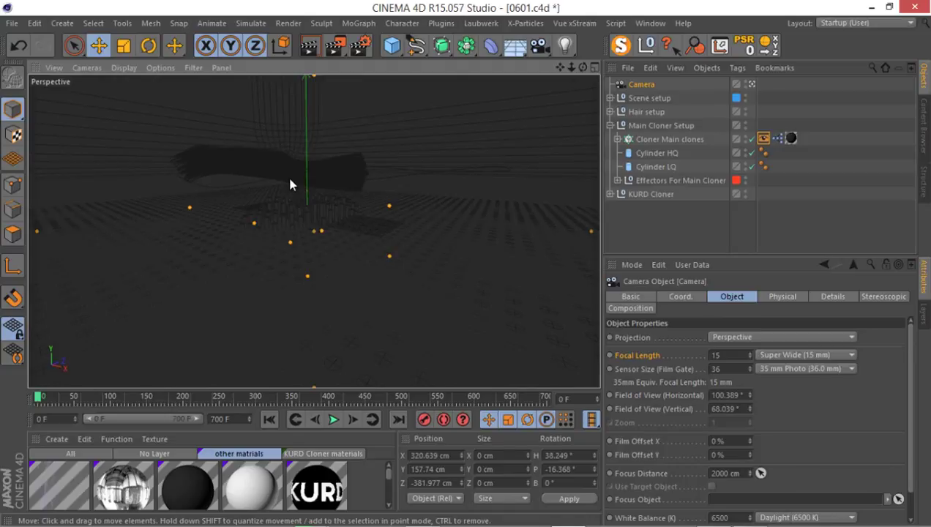
{"action": "left_click_drag", "start_coordinate": [305, 192], "coordinate": [312, 184], "text": "alt"}
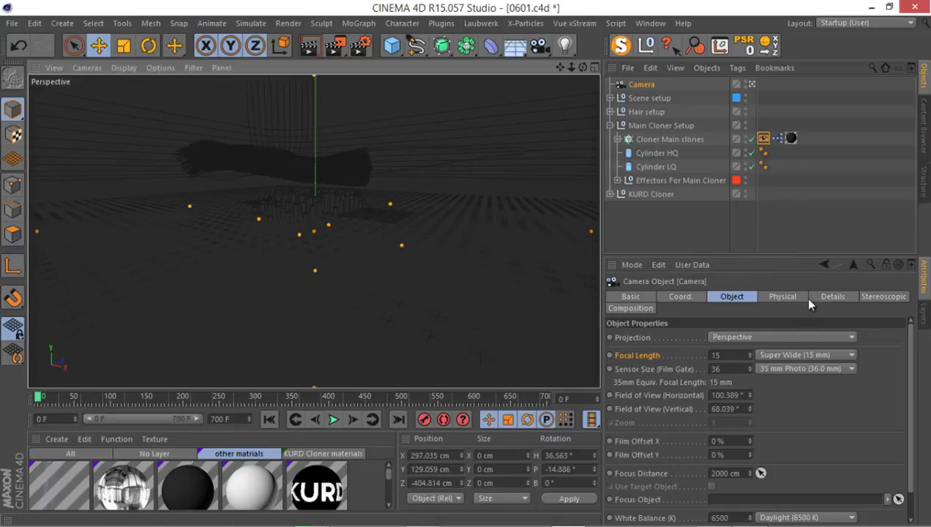
- Bank the camera by 17° and reposition it to about X 364, Y 146, Z -446 cm
{"action": "left_click", "coordinate": [681, 297]}
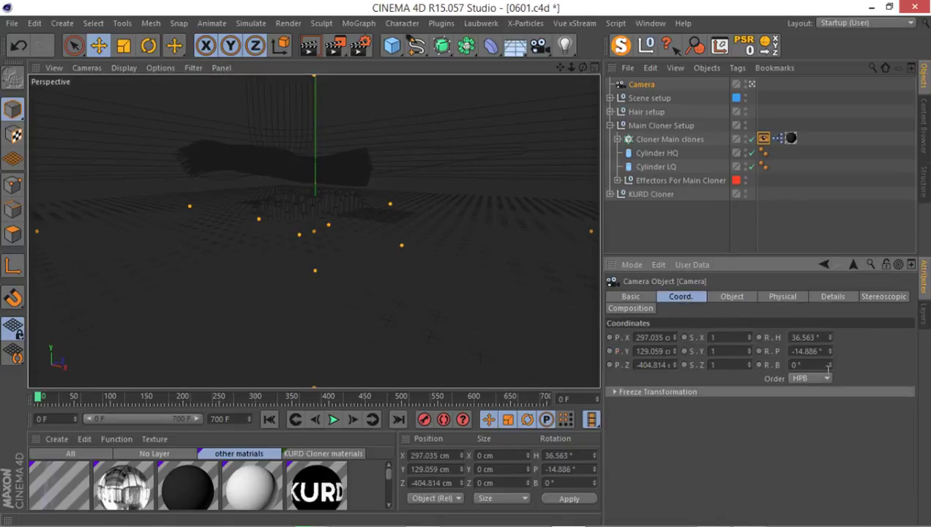
{"action": "left_click_drag", "start_coordinate": [832, 366], "coordinate": [824, 363]}
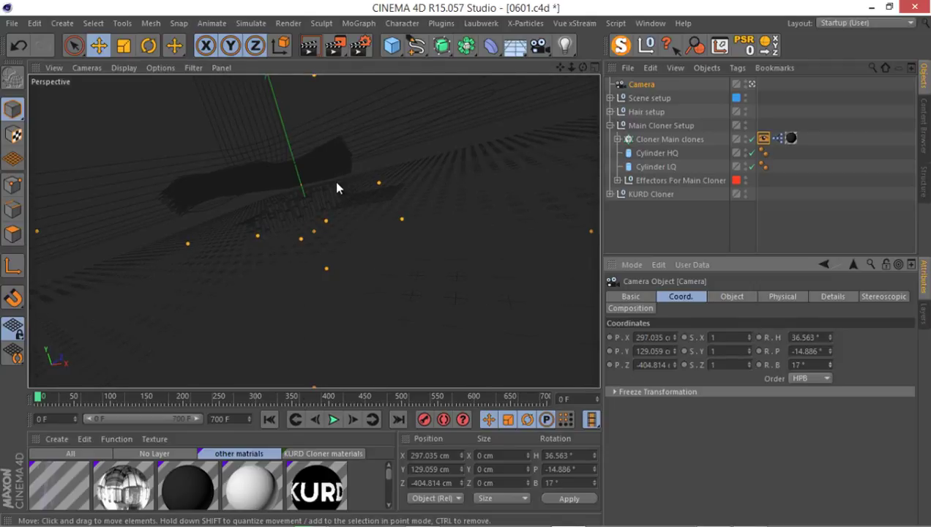
{"action": "right_click_drag", "start_coordinate": [349, 190], "coordinate": [355, 214], "text": "alt"}
{"action": "middle_click_drag", "start_coordinate": [355, 219], "coordinate": [310, 233], "text": "alt"}
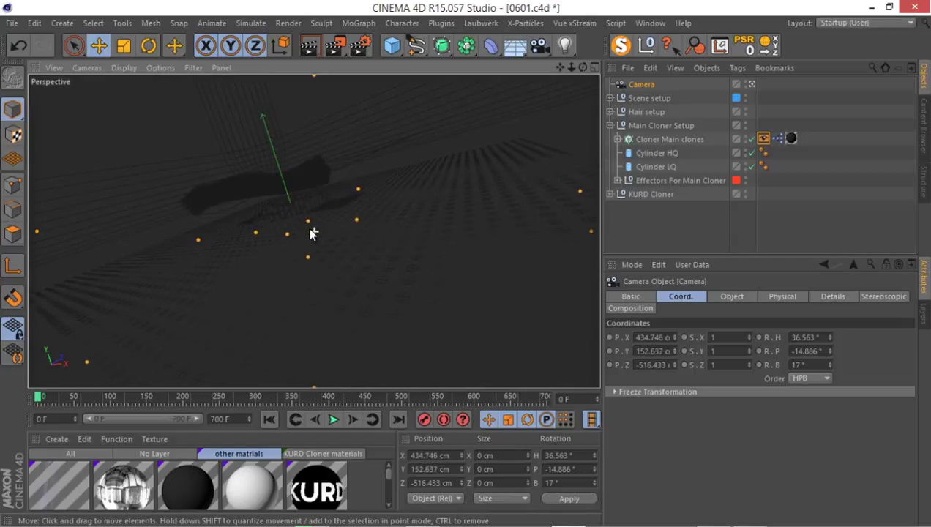
{"action": "mouse_move", "coordinate": [311, 232]}
{"action": "right_mouse_down", "text": "alt"}
{"action": "mouse_move", "coordinate": [339, 235]}
{"action": "mouse_move", "coordinate": [316, 240]}
{"action": "right_mouse_up", "text": "alt"}
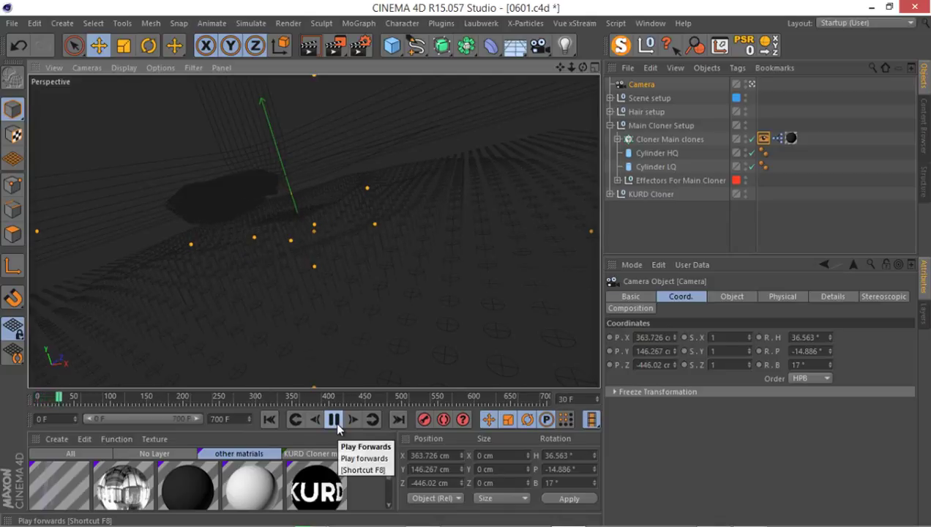
- Preview the animation through the camera in short playbacks, and scrub the timeline back to frame 34
{"action": "left_click", "coordinate": [334, 420]}
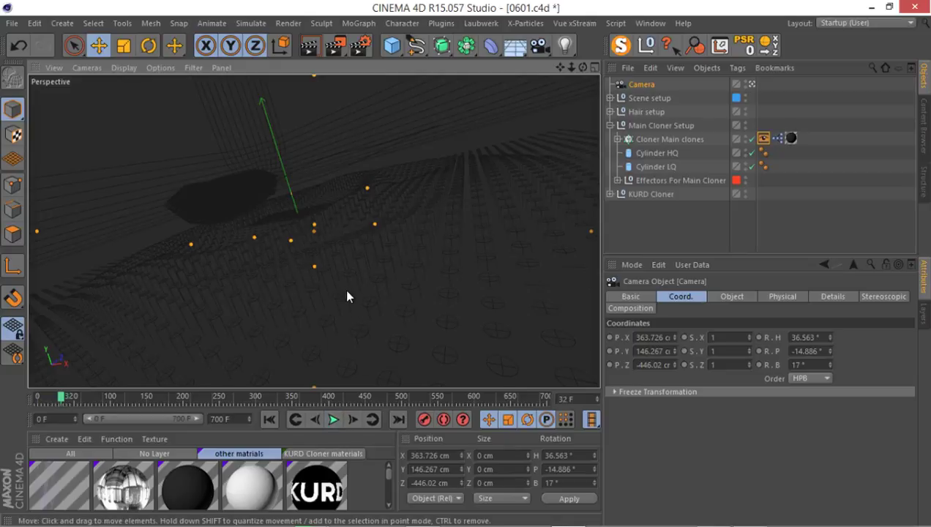
{"action": "left_click", "coordinate": [331, 423]}
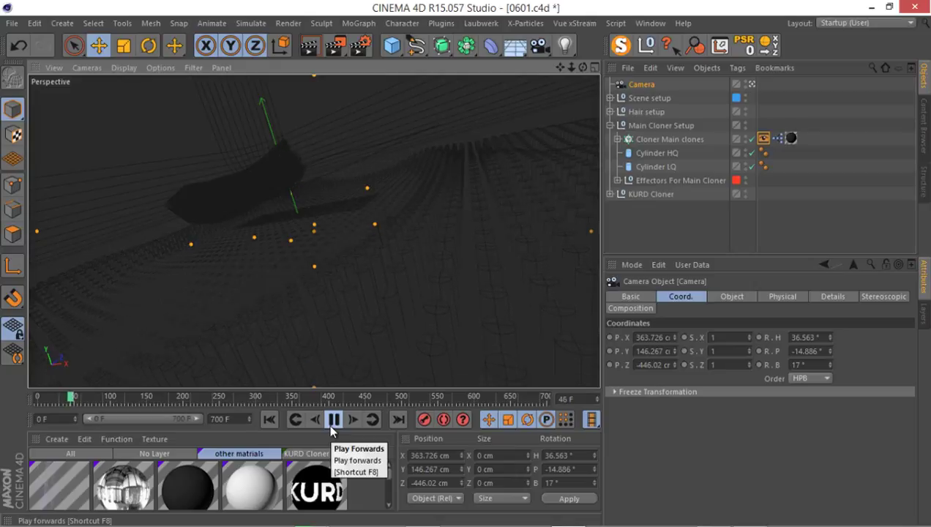
{"action": "left_click", "coordinate": [333, 421]}
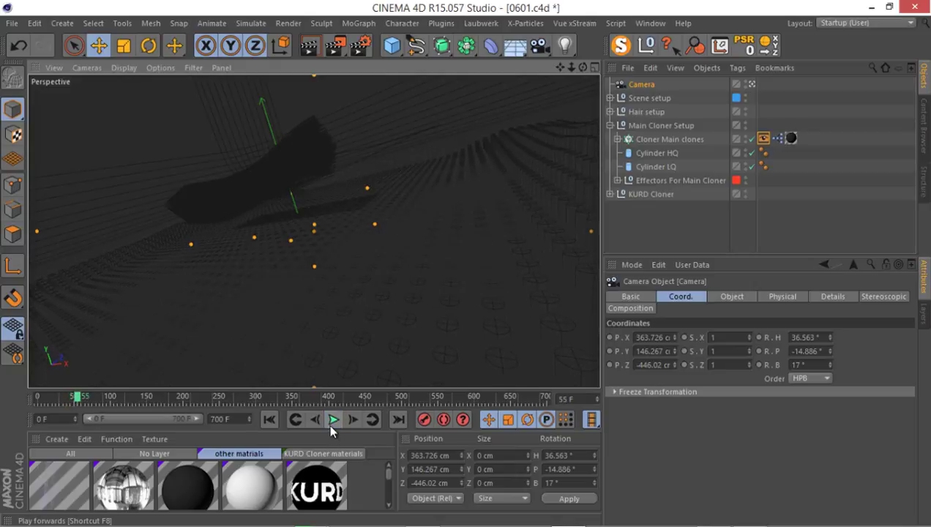
{"action": "left_click", "coordinate": [331, 427]}
{"action": "left_click", "coordinate": [331, 426]}
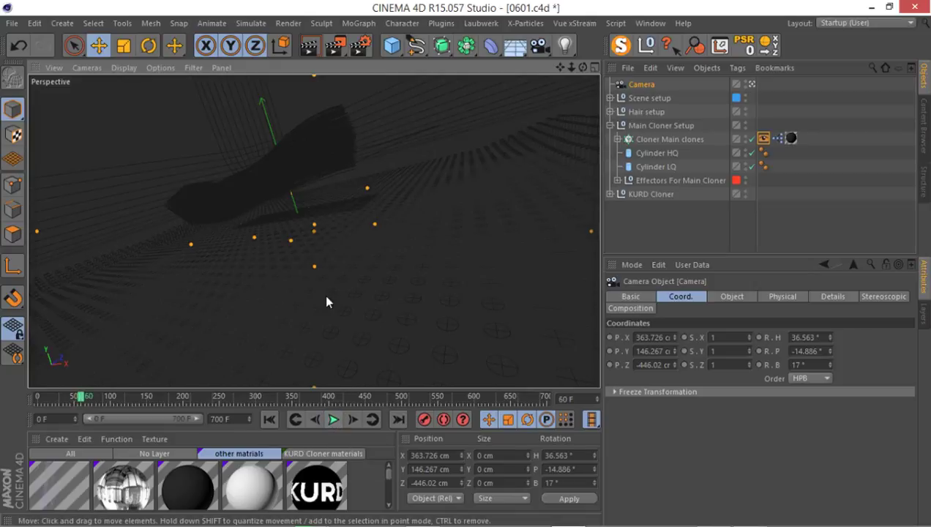
{"action": "left_click_drag", "start_coordinate": [72, 395], "coordinate": [63, 399]}
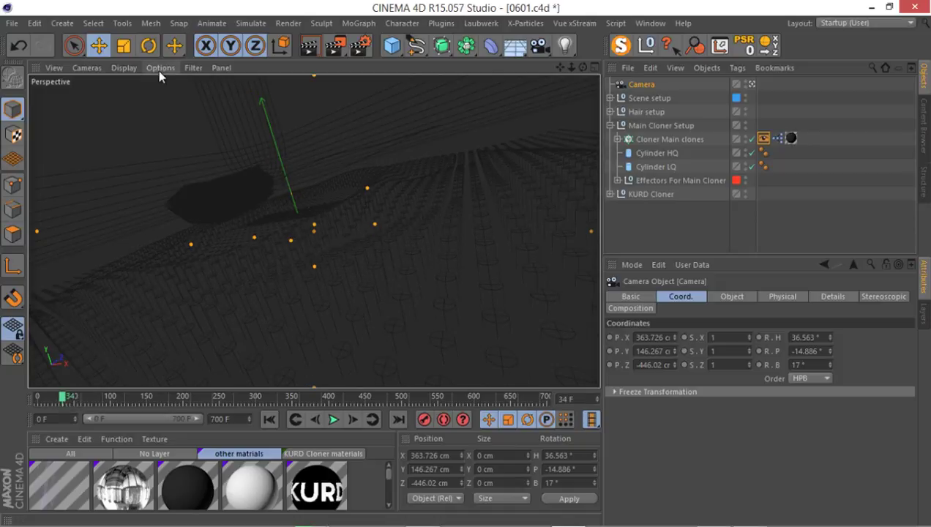
- Turn off the Level of Detail override in the main cloner's Display tag and render the view
{"action": "left_click", "coordinate": [763, 139]}
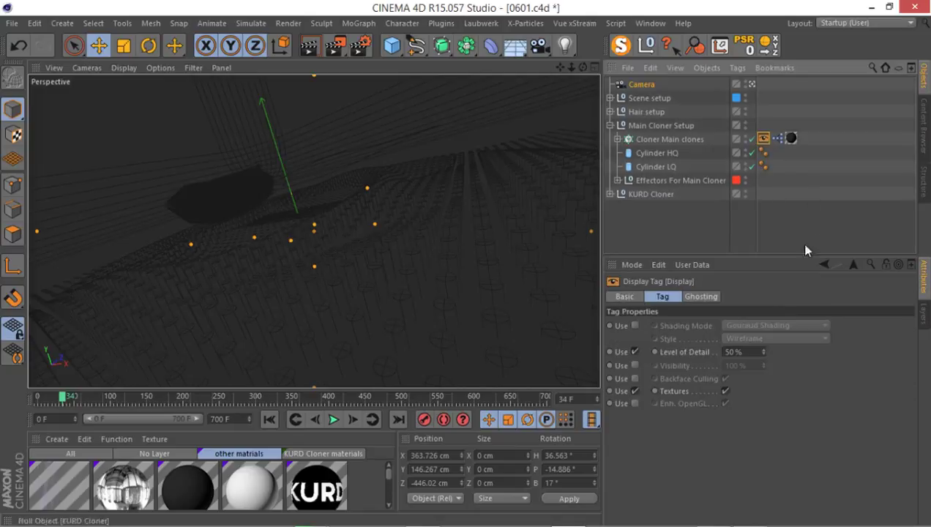
{"action": "left_click", "coordinate": [634, 352]}
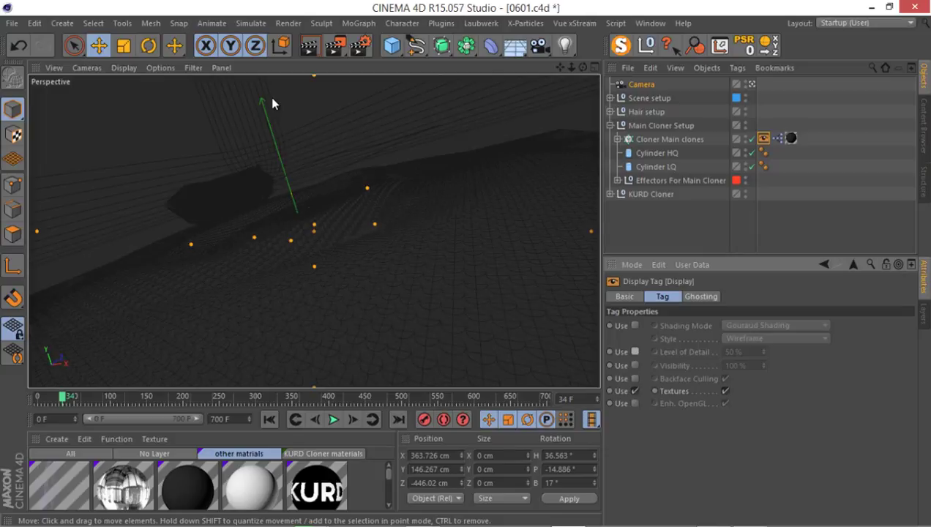
{"action": "left_click", "coordinate": [308, 50]}
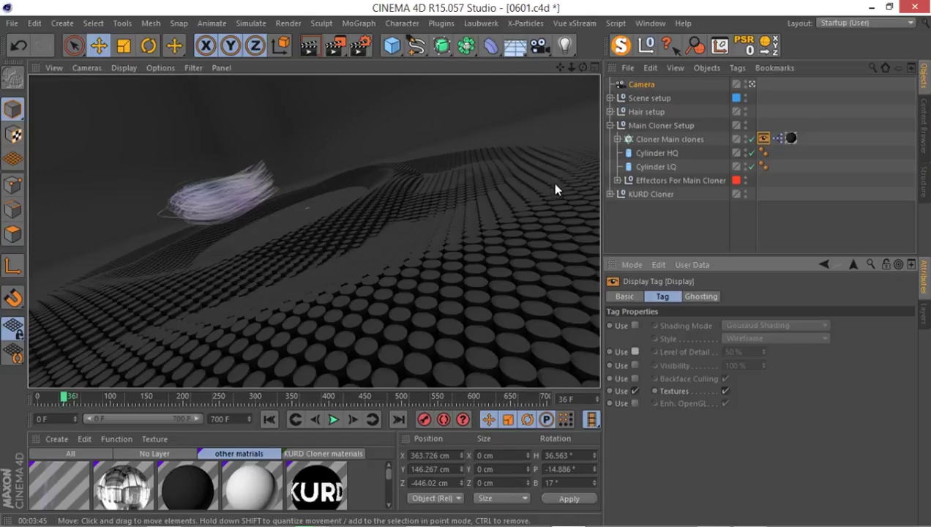
- Rename the camera as Camera 1 _ 0-60
{"action": "left_click", "coordinate": [644, 84]}
{"action": "double_click", "coordinate": [644, 85]}
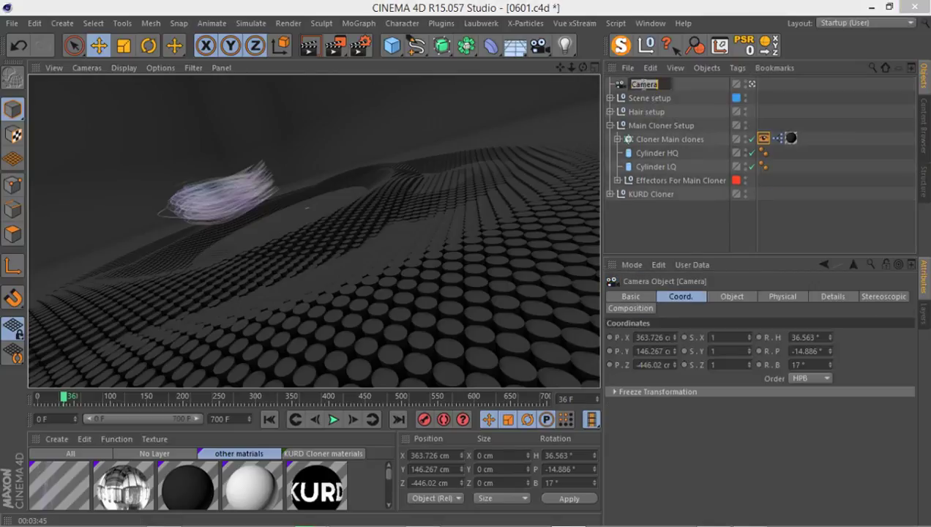
{"action": "key", "text": "Return"}
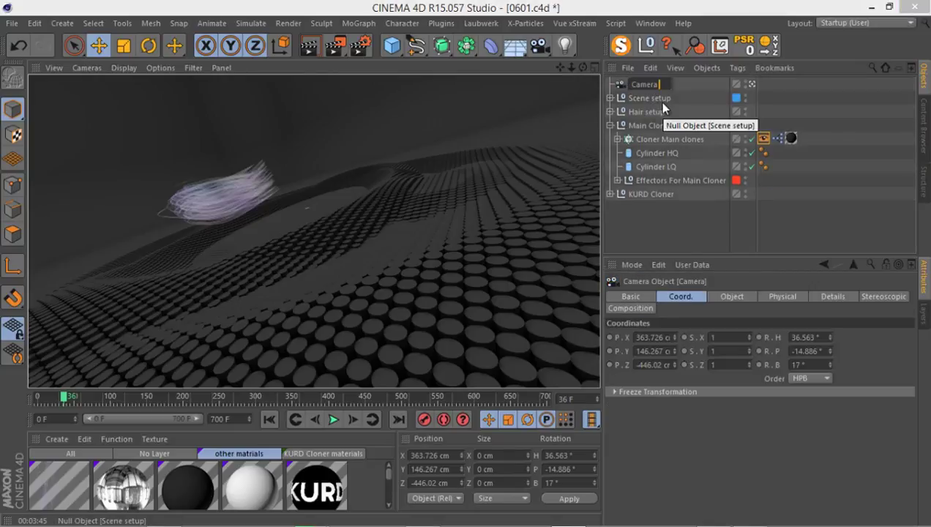
{"action": "type", "text": "1 _"}
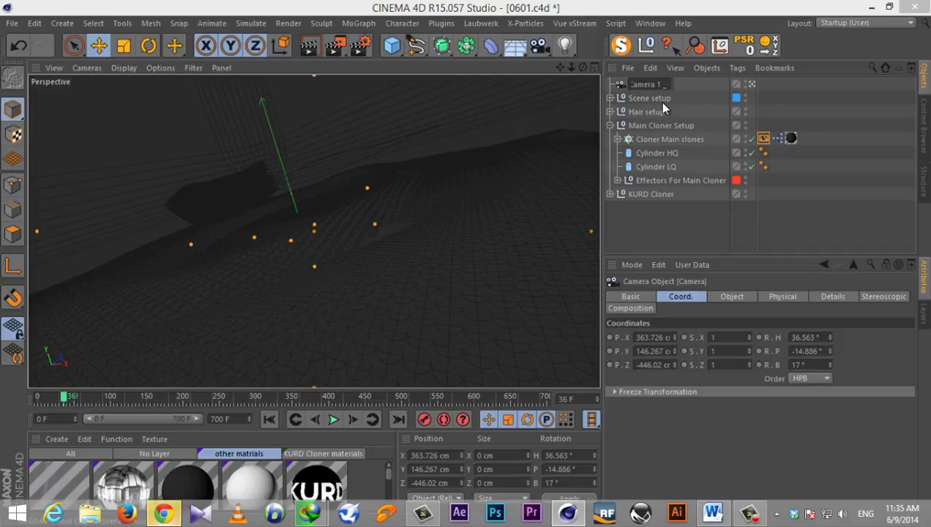
{"action": "type", "text": " - 0-"}
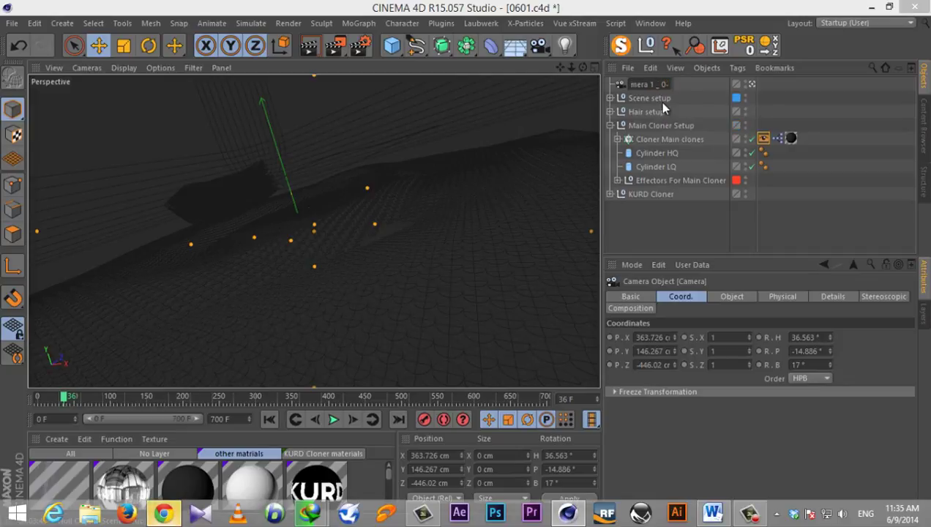
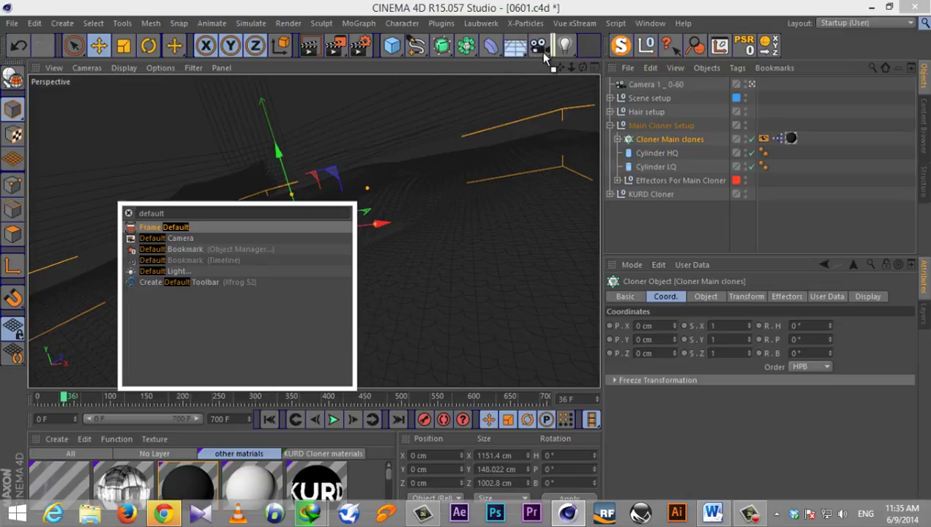
- Add the Default Camera command to the toolbar beside the camera tool, and switch the viewport to the default camera
{"action": "left_click_drag", "start_coordinate": [544, 54], "coordinate": [544, 54]}
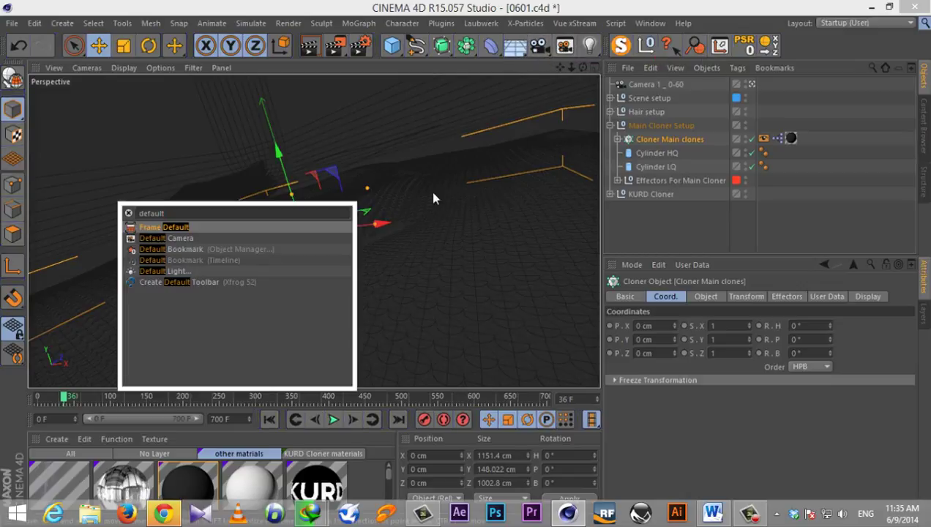
{"action": "left_click", "coordinate": [503, 7]}
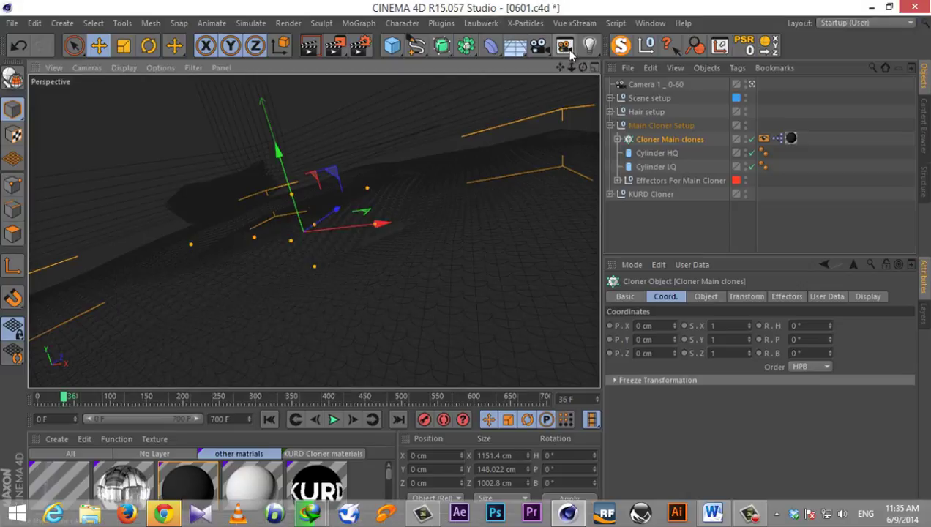
{"action": "left_click", "coordinate": [564, 47]}
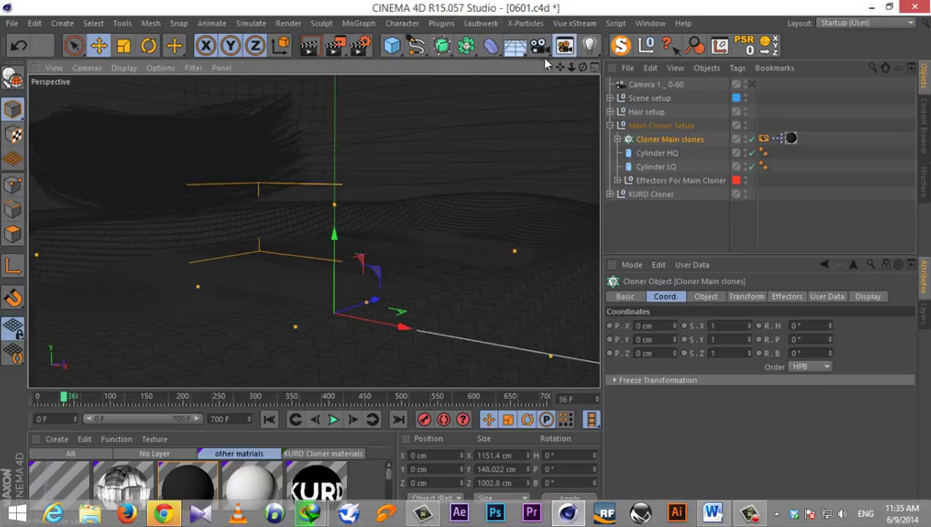
- Bring the ring-shaped clone into close view and select its cloner in the viewport
{"action": "left_click_drag", "start_coordinate": [295, 327], "coordinate": [335, 274], "text": "alt"}
{"action": "left_click_drag", "start_coordinate": [425, 184], "coordinate": [388, 180], "text": "alt"}
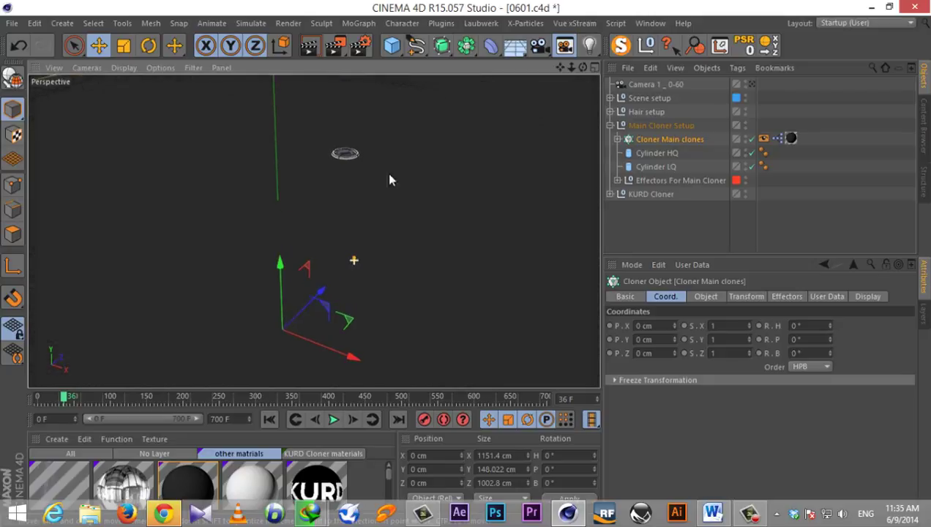
{"action": "left_click_drag", "start_coordinate": [350, 218], "coordinate": [360, 179], "text": "alt"}
{"action": "scroll", "coordinate": [412, 136], "scroll_direction": "up", "scroll_amount": 3}
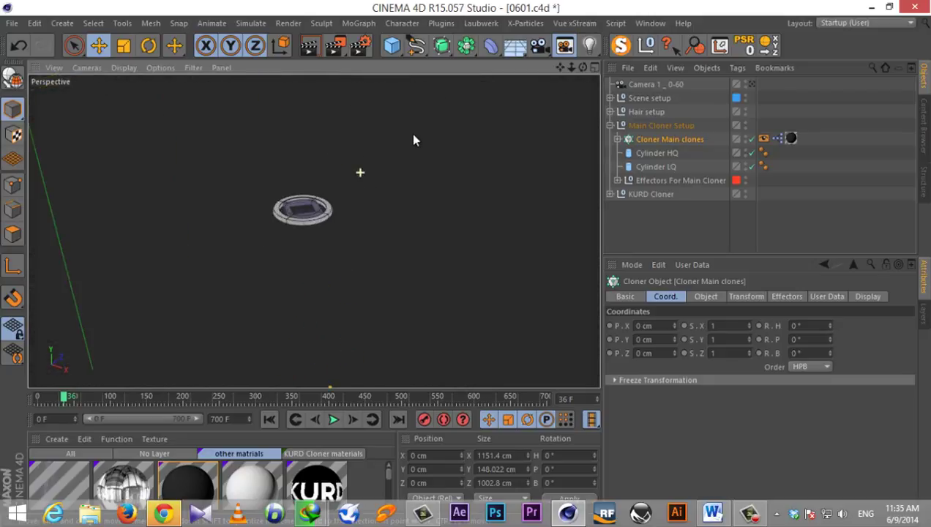
{"action": "scroll", "coordinate": [352, 192], "scroll_direction": "up", "scroll_amount": 4}
{"action": "scroll", "coordinate": [325, 196], "scroll_direction": "up", "scroll_amount": 2}
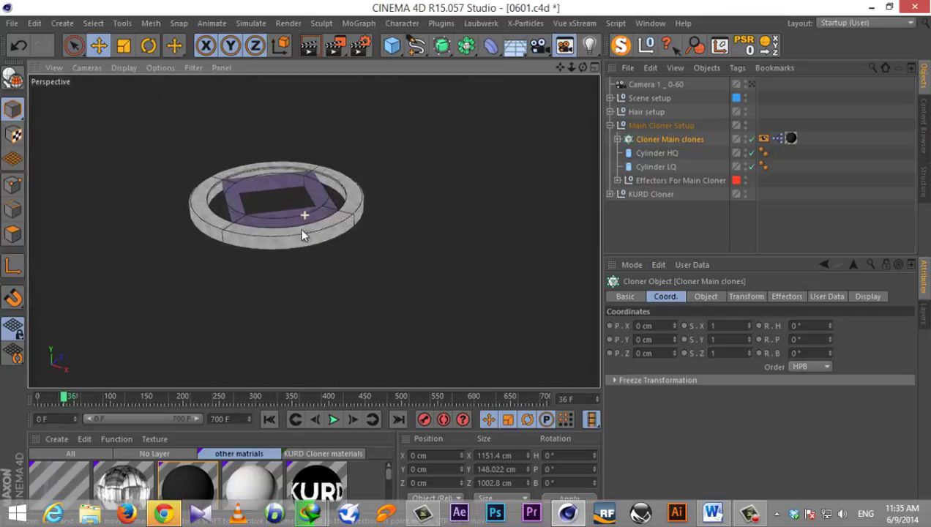
{"action": "left_click", "coordinate": [291, 241]}
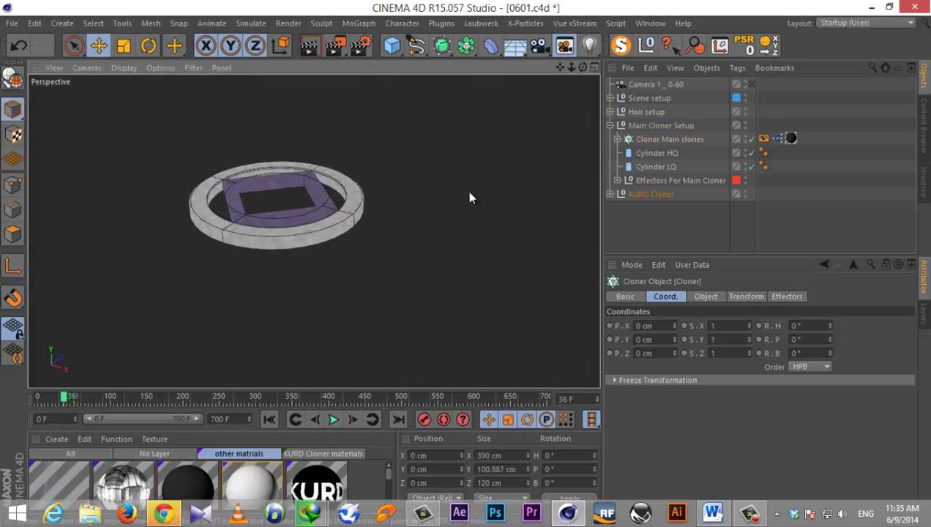
- Collapse Main Cloner Setup, expand KURD Cloner in an enlarged object list, and collapse its four tube groups
{"action": "left_click", "coordinate": [607, 125]}
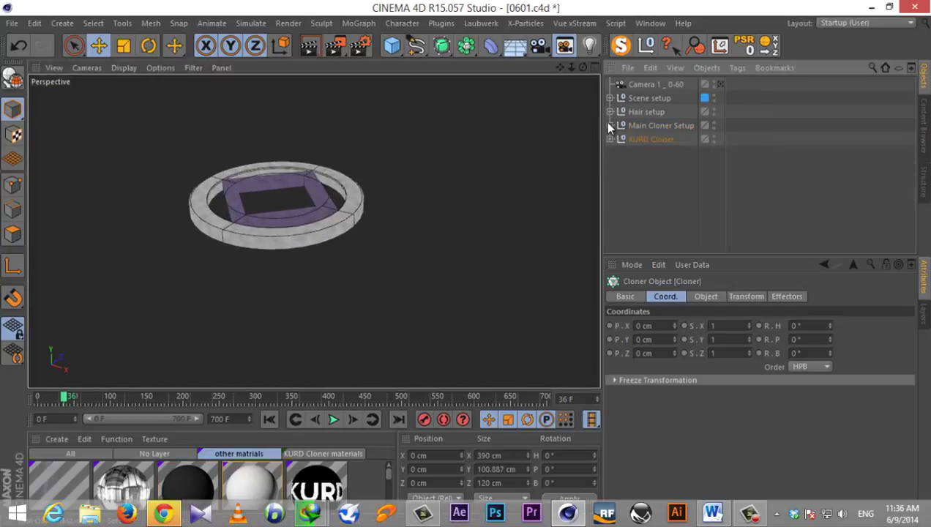
{"action": "left_click", "coordinate": [612, 139]}
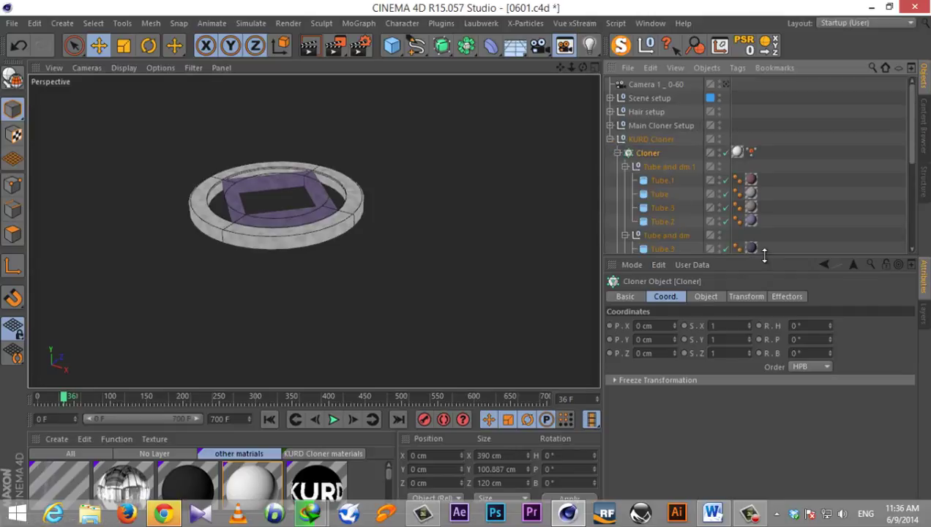
{"action": "left_click_drag", "start_coordinate": [764, 255], "coordinate": [763, 427]}
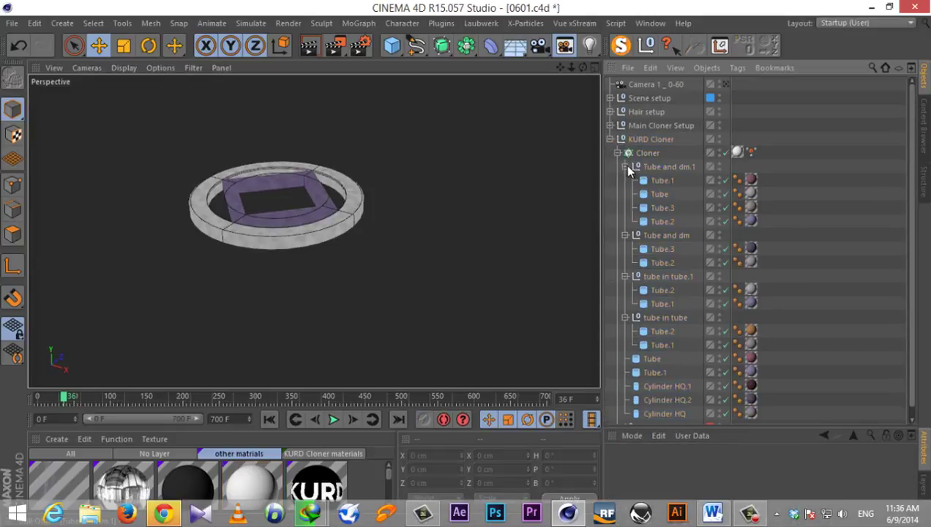
{"action": "left_click", "coordinate": [625, 166]}
{"action": "left_click", "coordinate": [625, 180]}
{"action": "left_click", "coordinate": [625, 194]}
{"action": "left_click", "coordinate": [625, 208]}
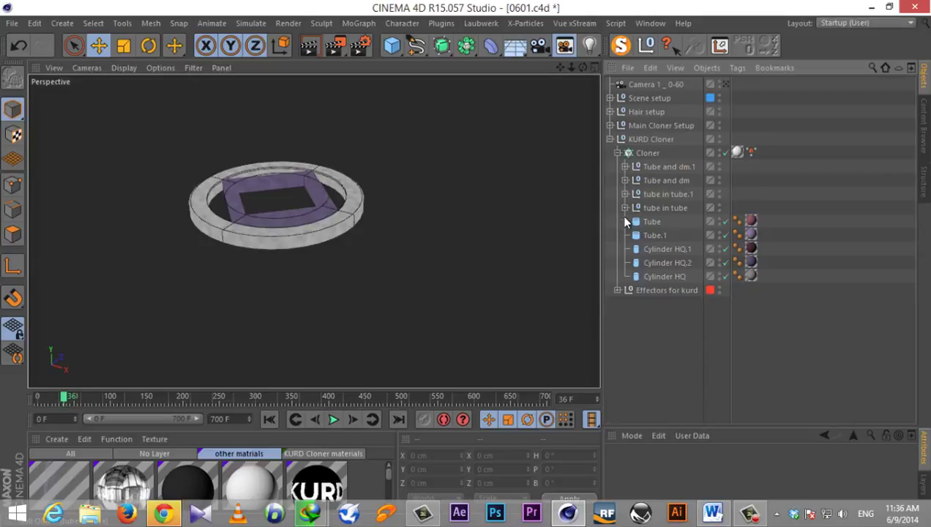
- Select the KURD Cloner's ring-shaped clone and examine it from several angles
{"action": "left_click", "coordinate": [303, 237]}
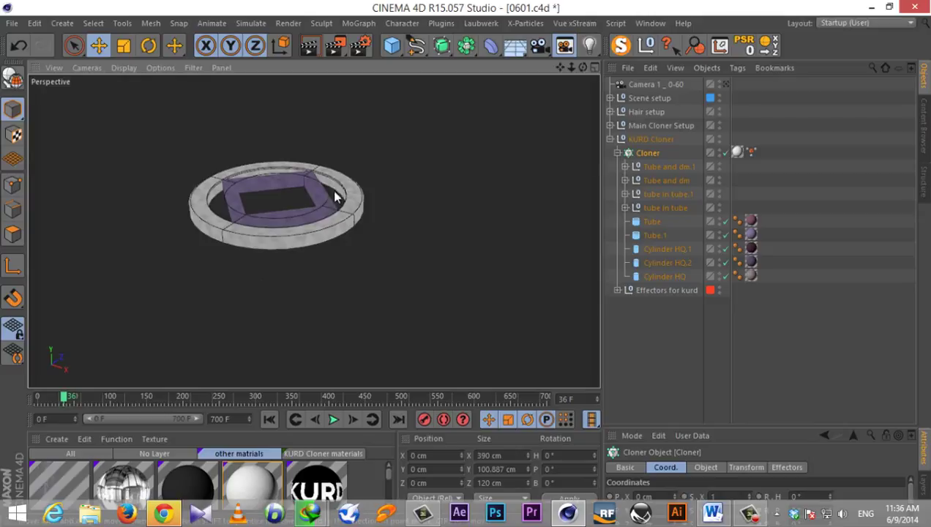
{"action": "left_click_drag", "start_coordinate": [333, 193], "coordinate": [330, 160], "text": "alt"}
{"action": "left_click_drag", "start_coordinate": [309, 196], "coordinate": [320, 264], "text": "alt"}
{"action": "right_click_drag", "start_coordinate": [320, 264], "coordinate": [334, 282], "text": "alt"}
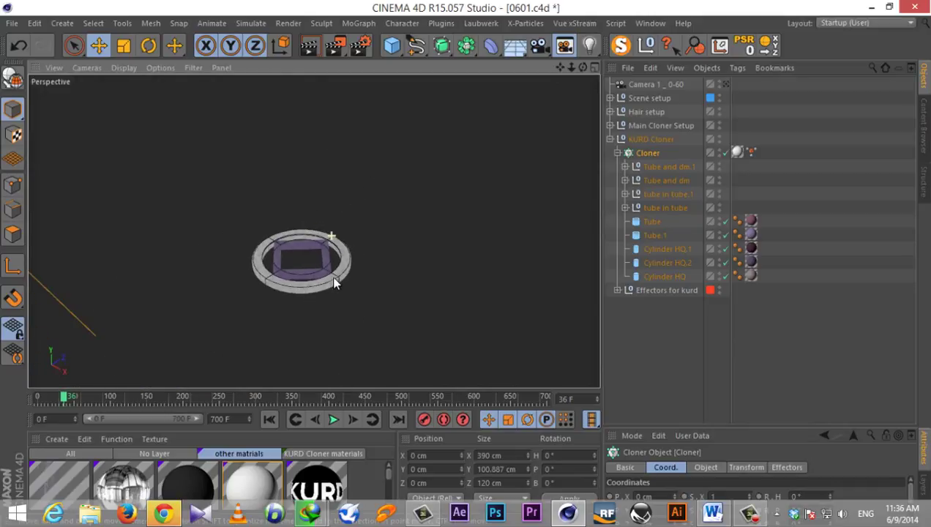
{"action": "left_click_drag", "start_coordinate": [357, 246], "coordinate": [359, 199], "text": "alt"}
{"action": "left_click_drag", "start_coordinate": [357, 264], "coordinate": [388, 267], "text": "alt"}
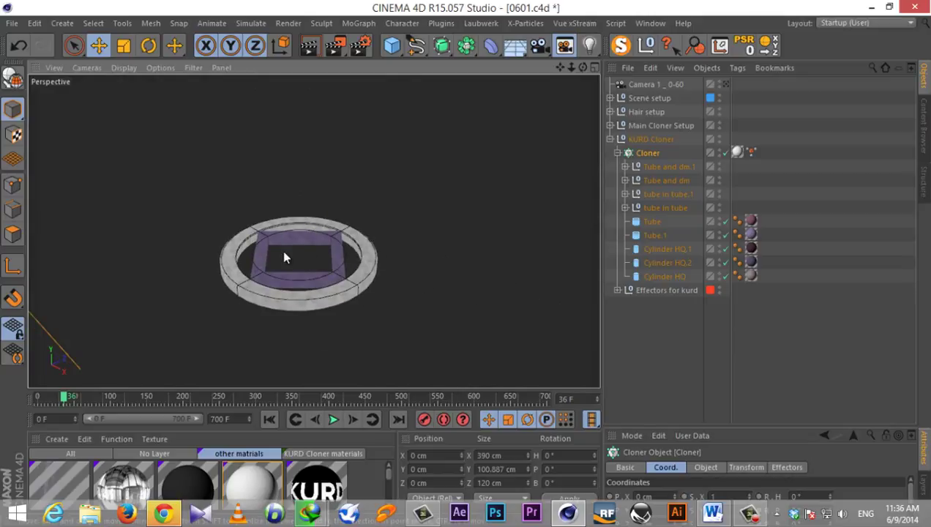
{"action": "key", "text": "ctrl+z"}
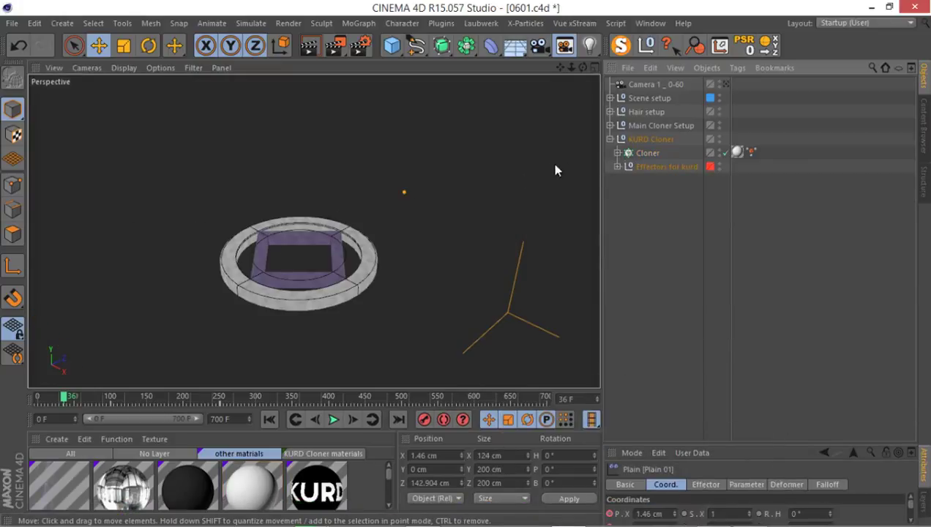
- Expand the Effectors for kurd group and disable Shader, Plain 02, Plain 03 and Plain 04, keeping only Plain 01 enabled
{"action": "left_click", "coordinate": [614, 161]}
{"action": "left_click", "coordinate": [616, 165]}
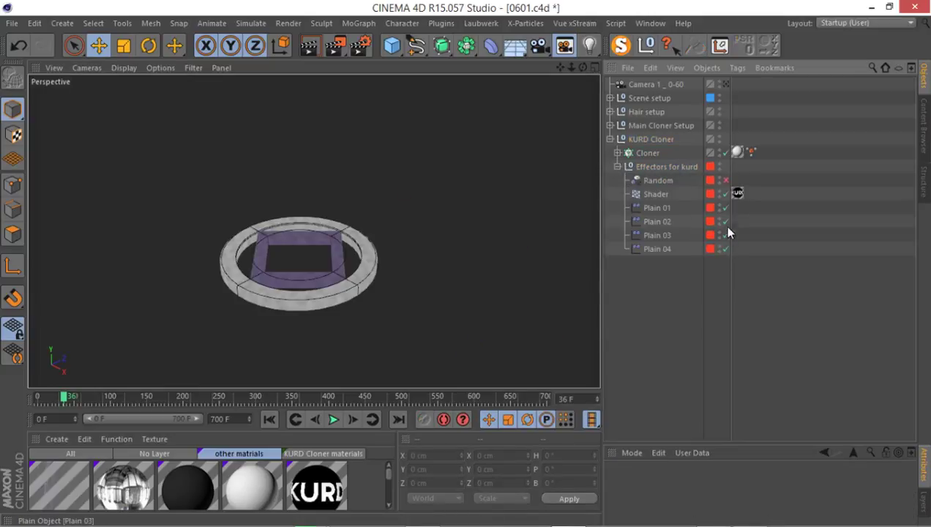
{"action": "left_click", "coordinate": [726, 193]}
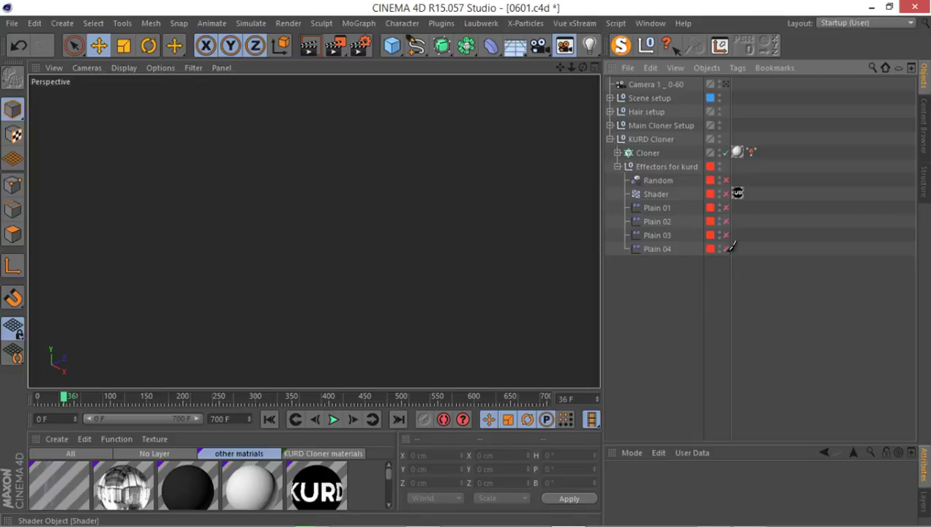
{"action": "left_click", "coordinate": [725, 208]}
{"action": "left_click", "coordinate": [725, 208]}
{"action": "left_click", "coordinate": [725, 208]}
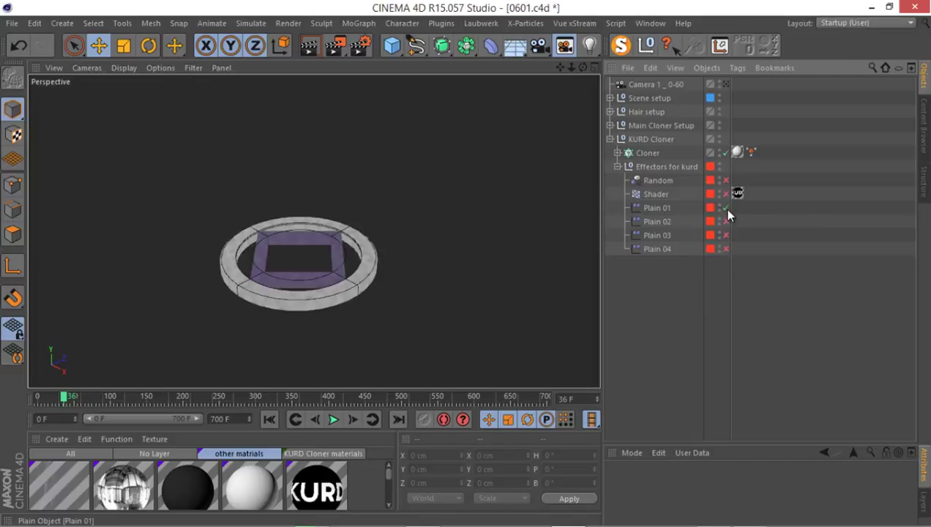
{"action": "left_click", "coordinate": [725, 208]}
{"action": "left_click", "coordinate": [725, 208]}
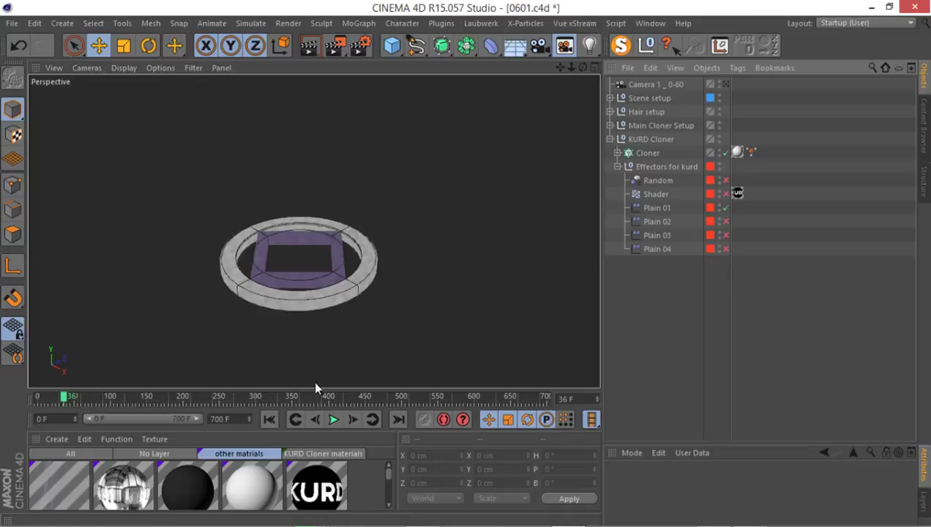
- Select the Plain 01 effector and move the timeline to its keyframe at frame 100
{"action": "left_click", "coordinate": [656, 208]}
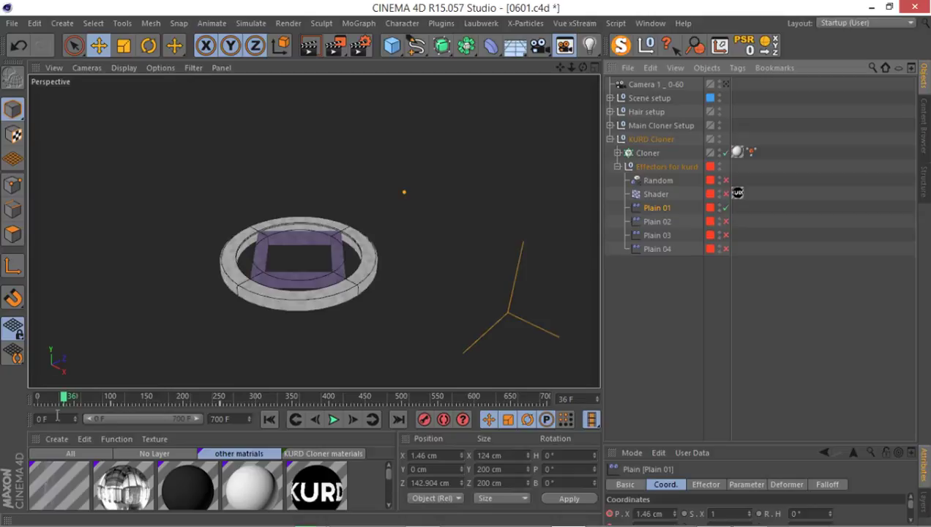
{"action": "left_click", "coordinate": [124, 390]}
{"action": "left_click_drag", "start_coordinate": [131, 392], "coordinate": [110, 396]}
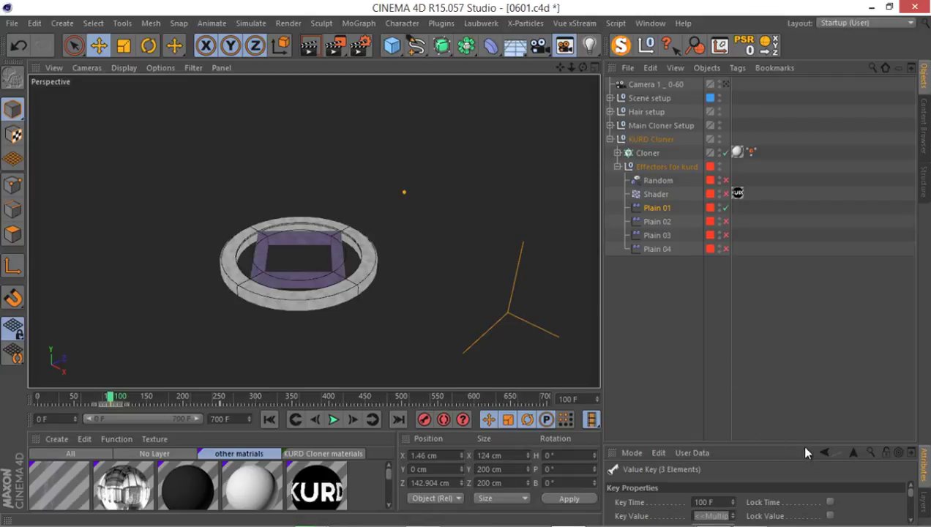
- Enlarge the lower panel, show the layer list, and turn on viewport visibility for the Effectors layer
{"action": "left_click_drag", "start_coordinate": [785, 443], "coordinate": [785, 331]}
{"action": "left_click", "coordinate": [923, 388]}
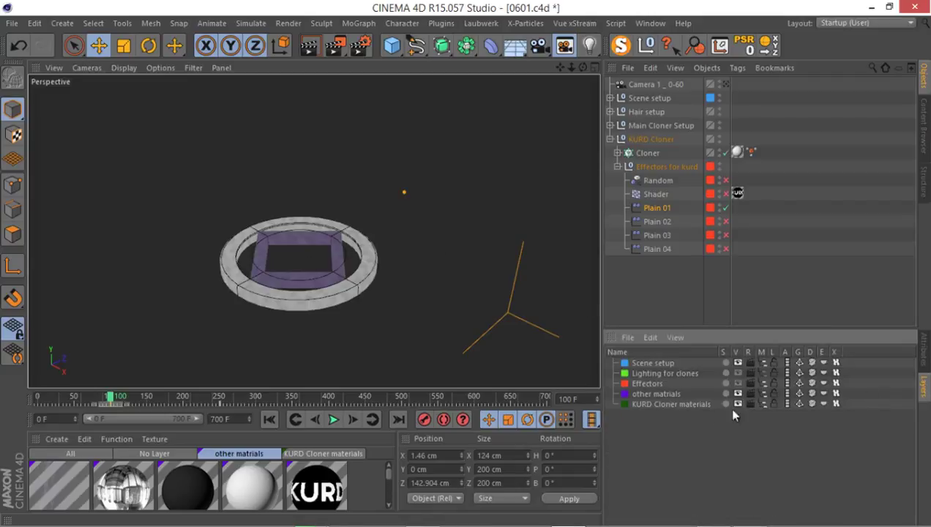
{"action": "left_click", "coordinate": [734, 384]}
{"action": "left_click", "coordinate": [737, 384]}
- Switch to the Top view and examine Plain 01's falloff shape over the KURD clones up close
{"action": "middle_click", "coordinate": [590, 286]}
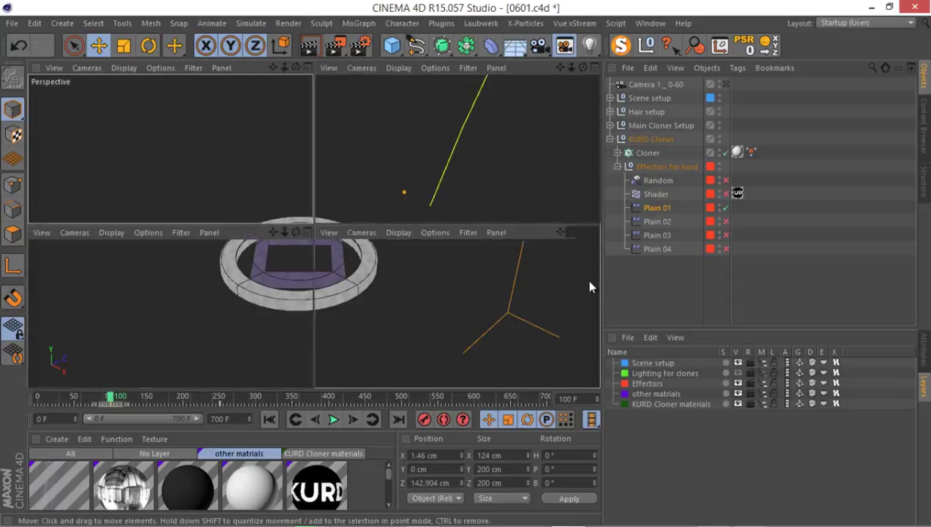
{"action": "middle_click", "coordinate": [532, 220]}
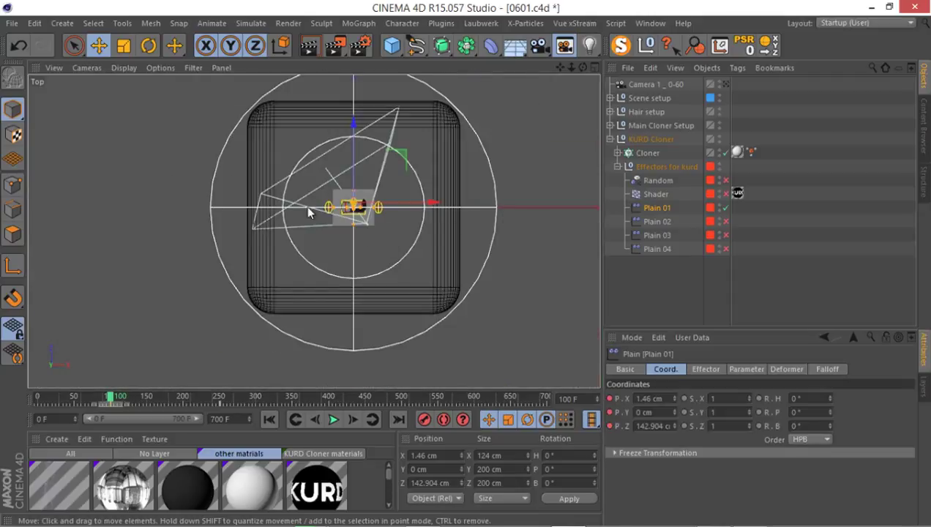
{"action": "scroll", "coordinate": [399, 163], "scroll_direction": "up", "scroll_amount": 3}
{"action": "scroll", "coordinate": [229, 261], "scroll_direction": "up", "scroll_amount": 2}
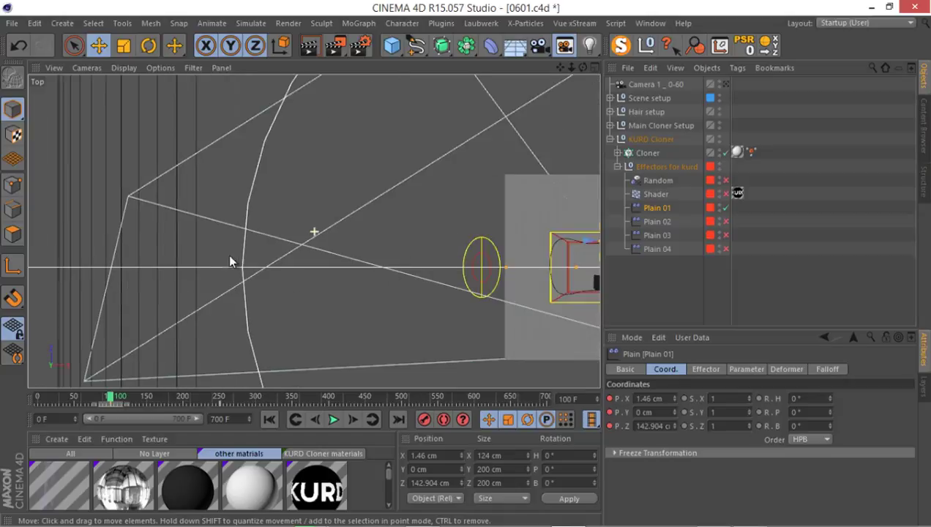
{"action": "scroll", "coordinate": [229, 261], "scroll_direction": "down", "scroll_amount": 2}
{"action": "scroll", "coordinate": [320, 275], "scroll_direction": "up", "scroll_amount": 2}
{"action": "scroll", "coordinate": [439, 227], "scroll_direction": "up", "scroll_amount": 3}
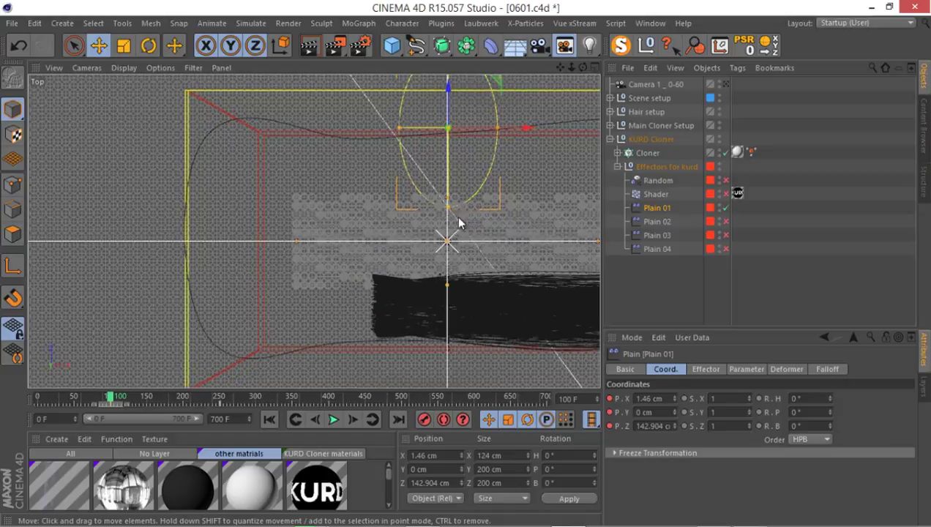
{"action": "scroll", "coordinate": [401, 285], "scroll_direction": "down", "scroll_amount": 2}
{"action": "scroll", "coordinate": [420, 224], "scroll_direction": "up", "scroll_amount": 2}
{"action": "scroll", "coordinate": [410, 225], "scroll_direction": "up", "scroll_amount": 3}
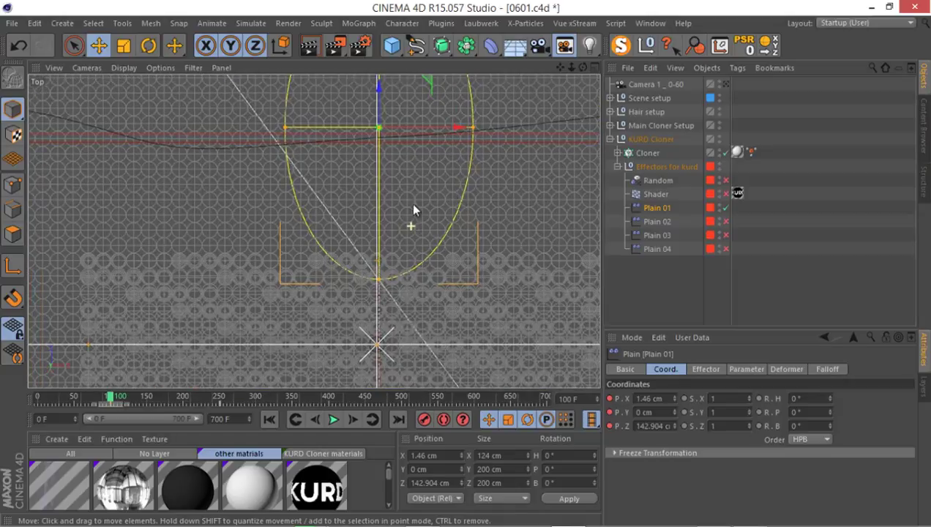
- In the Top view, shift the Plain 01 effector to a Z position of about 145.76 cm and key it at frame 100
{"action": "middle_click_drag", "start_coordinate": [422, 243], "coordinate": [429, 258], "text": "alt"}
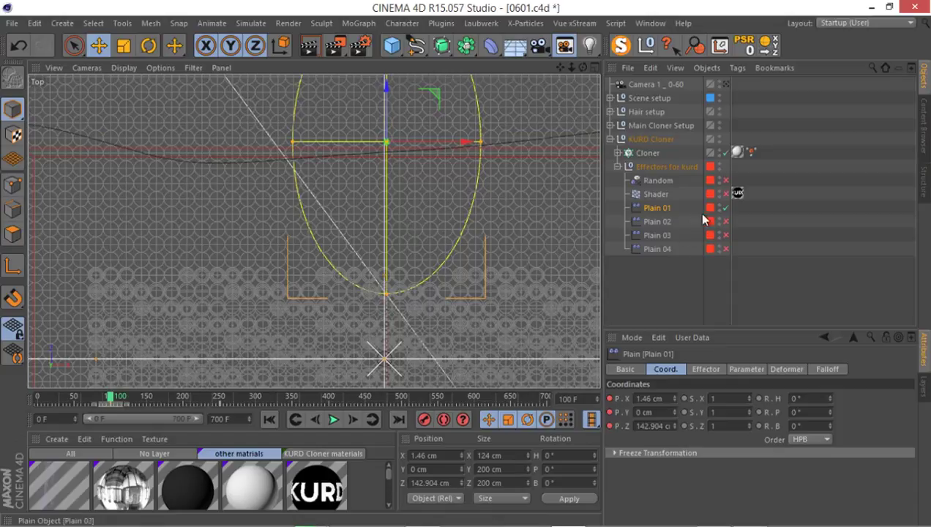
{"action": "left_click", "coordinate": [724, 210]}
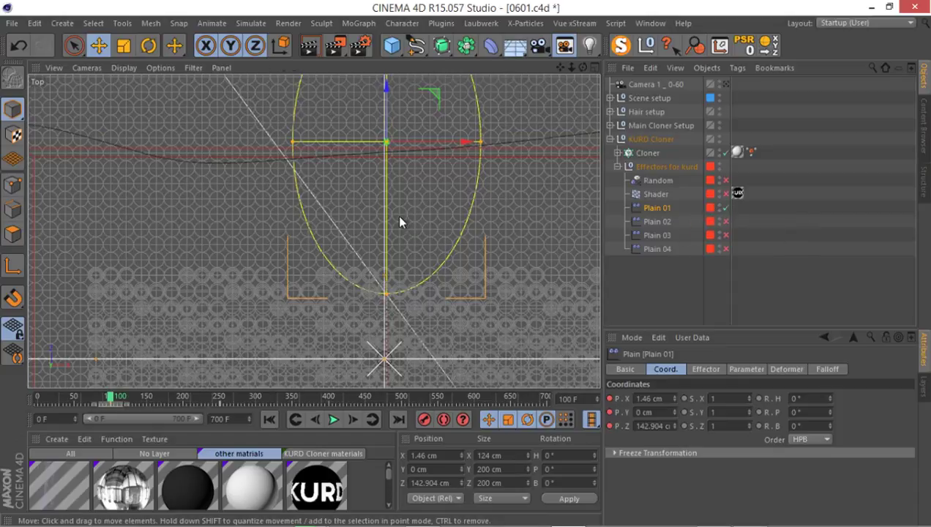
{"action": "middle_click", "coordinate": [399, 213]}
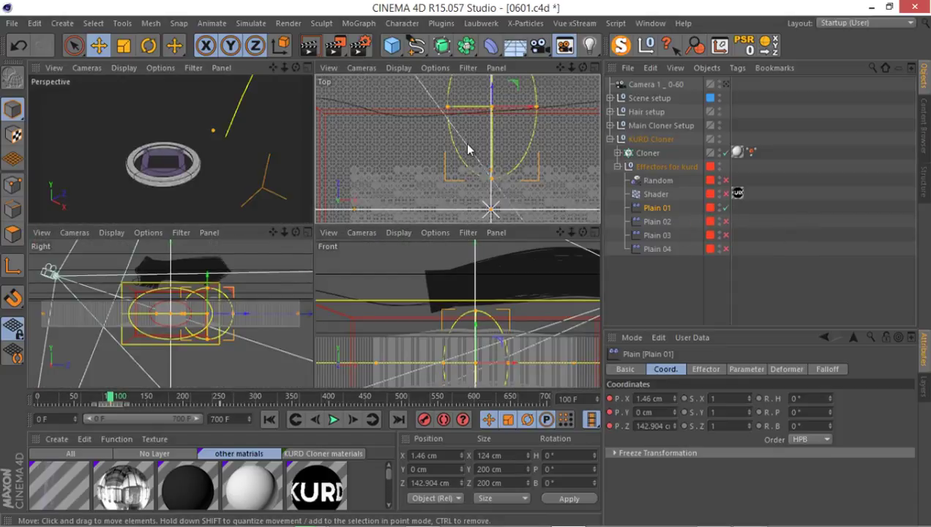
{"action": "middle_click_drag", "start_coordinate": [470, 149], "coordinate": [468, 166]}
{"action": "left_click_drag", "start_coordinate": [488, 96], "coordinate": [498, 95]}
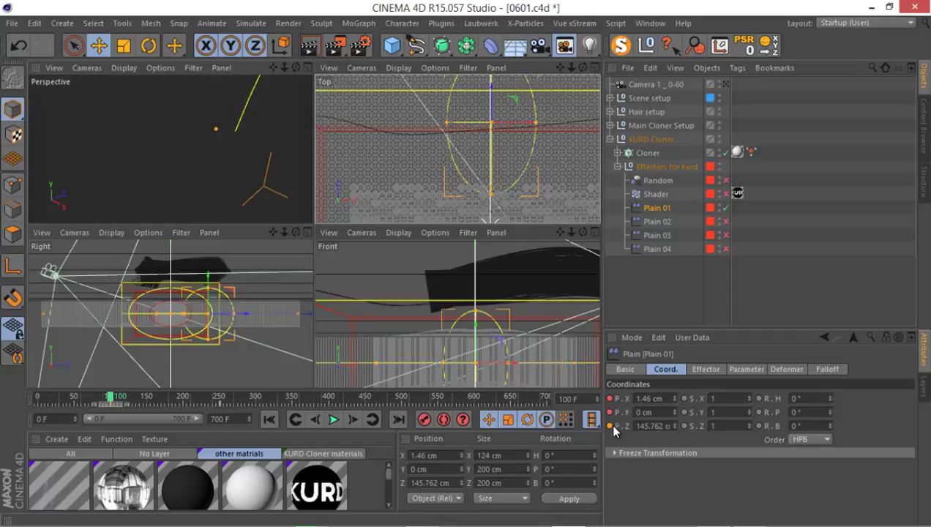
- Return to the full Perspective view, enable Plain 02, Plain 03 and Plain 04, and collapse the Effectors for kurd group
{"action": "middle_click", "coordinate": [161, 167]}
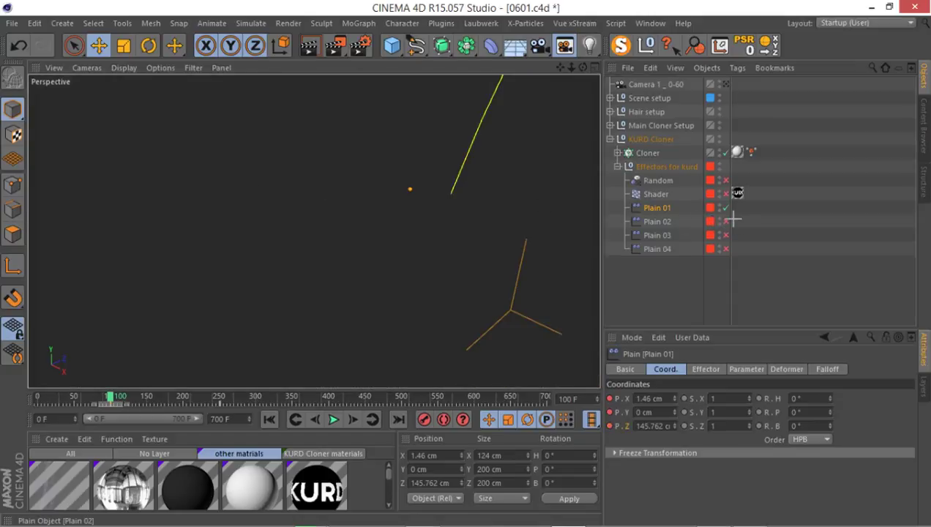
{"action": "left_click", "coordinate": [726, 249]}
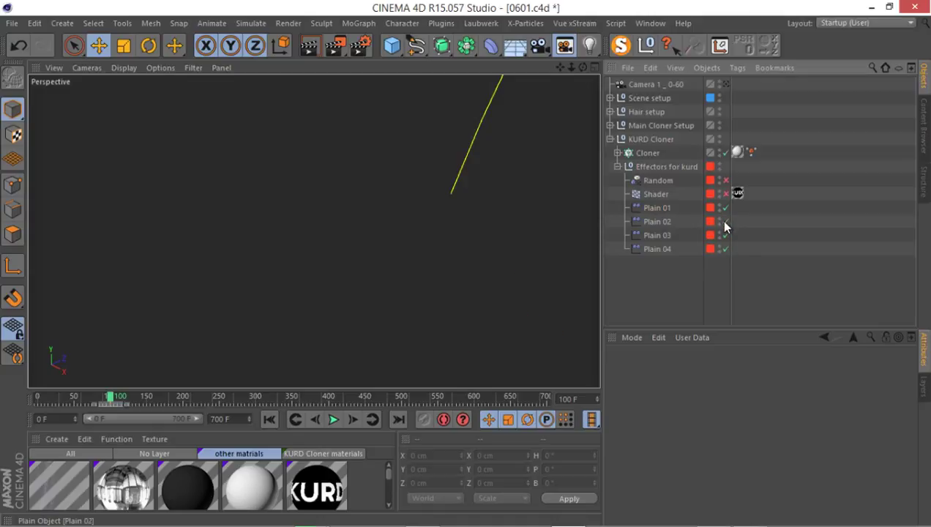
{"action": "left_click", "coordinate": [617, 166]}
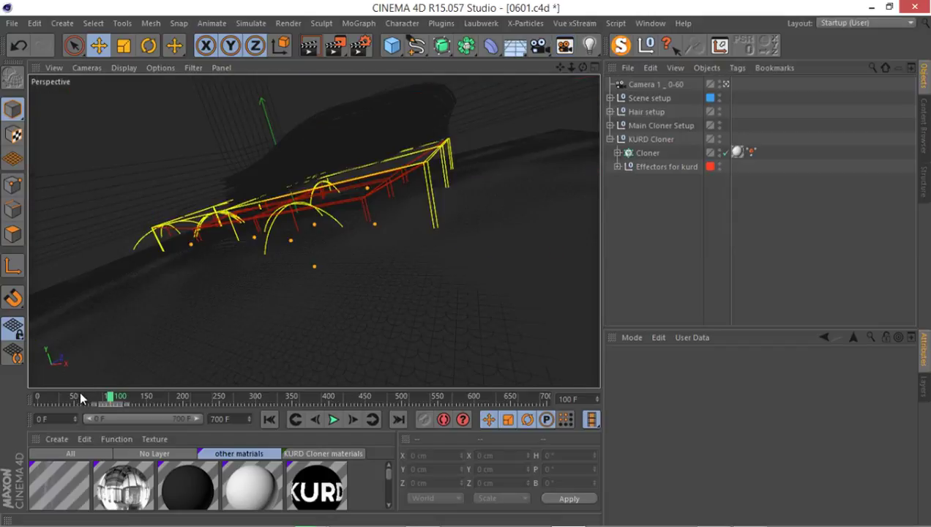
- Go to frame 56, hide the Effectors layer in the viewport, and shrink the lower layer panel
{"action": "left_click", "coordinate": [78, 396]}
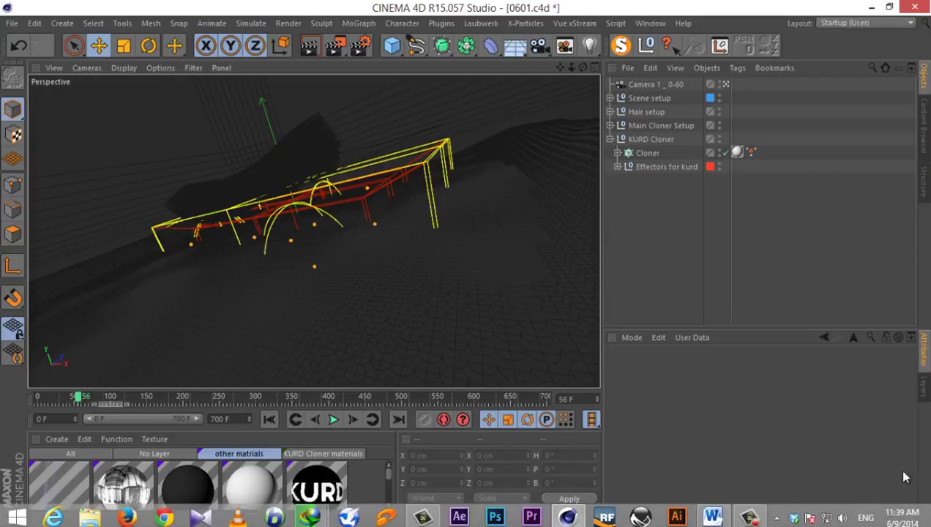
{"action": "left_click", "coordinate": [921, 386]}
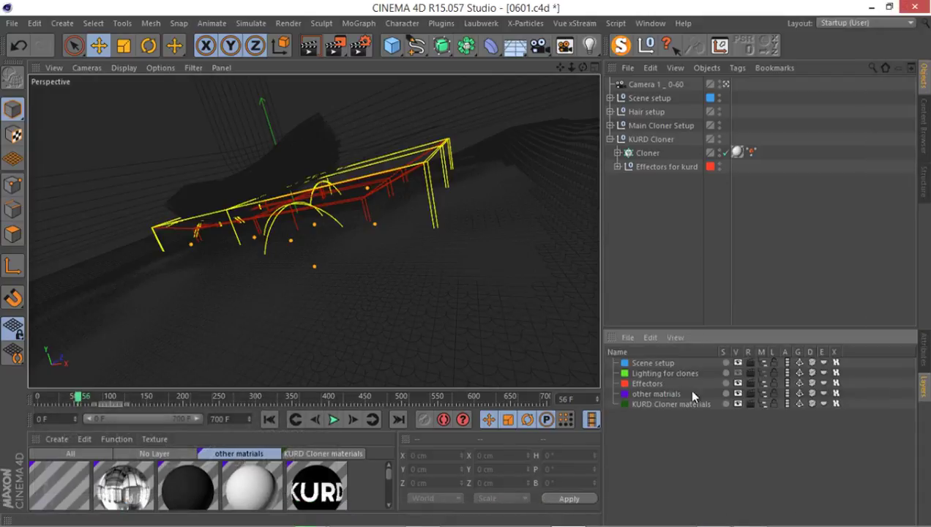
{"action": "left_click", "coordinate": [738, 383]}
{"action": "left_click_drag", "start_coordinate": [730, 329], "coordinate": [730, 374]}
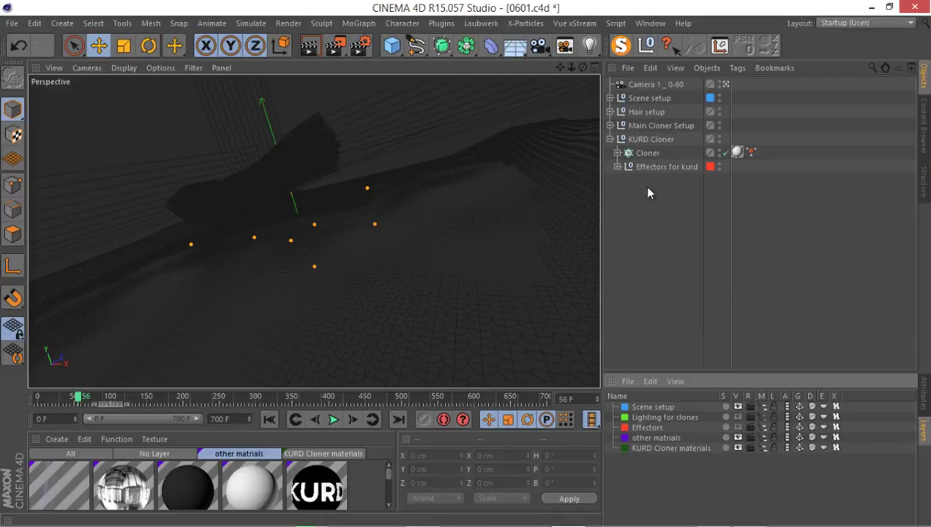
- In the display tag of Cloner Main clones, enable the Level of Detail override and set it to 20%
{"action": "left_click", "coordinate": [610, 125]}
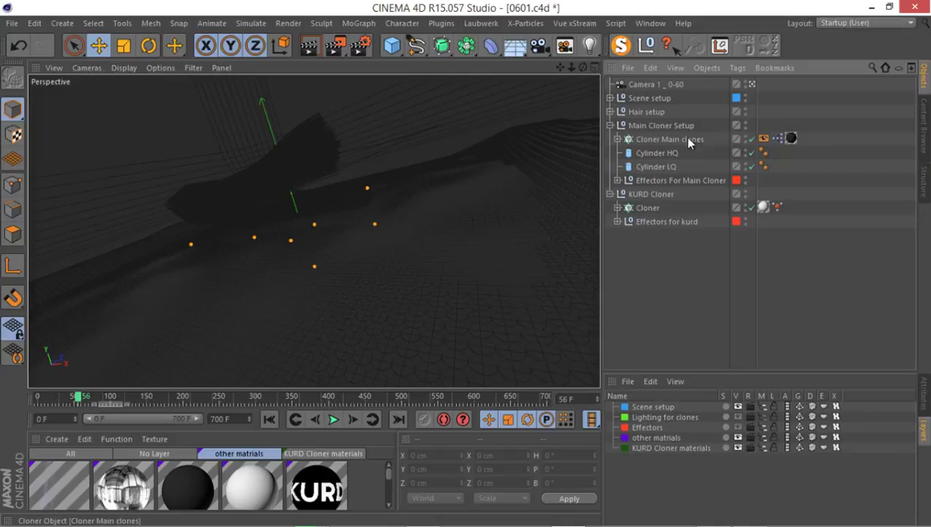
{"action": "left_click", "coordinate": [762, 139]}
{"action": "left_click", "coordinate": [926, 391]}
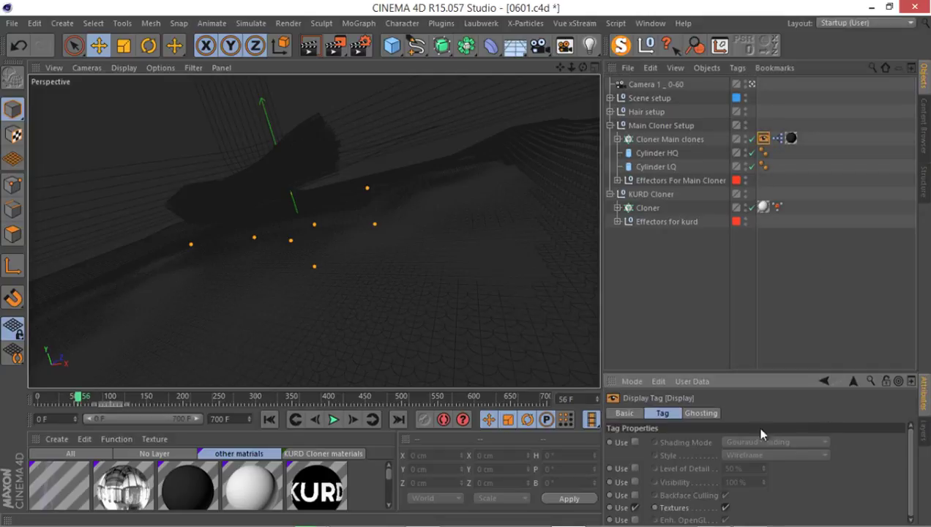
{"action": "left_click", "coordinate": [635, 469]}
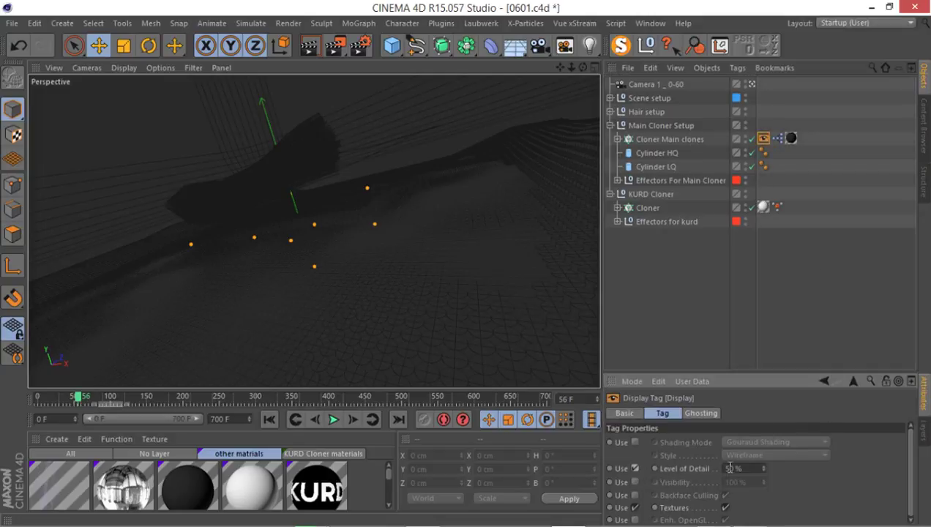
{"action": "left_click_drag", "start_coordinate": [764, 467], "coordinate": [796, 487]}
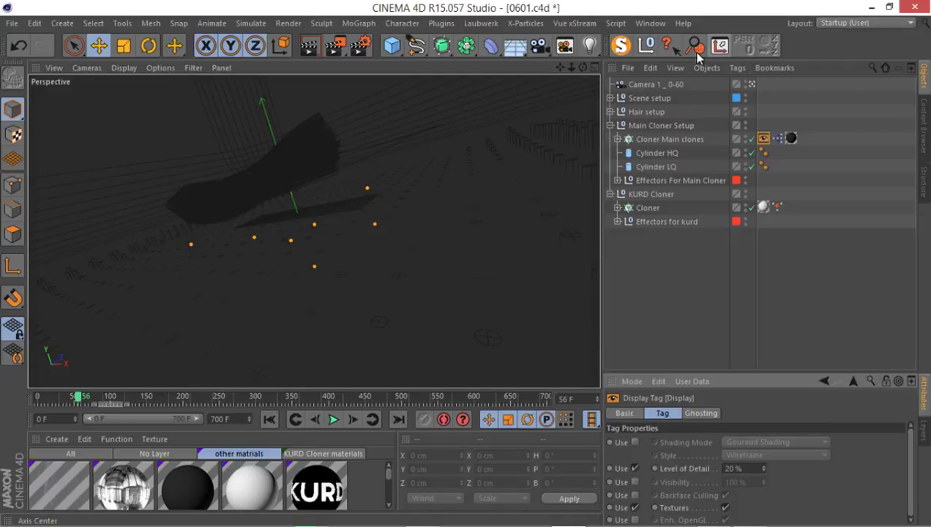
- Leave the Camera 1 _ 0-60 view, frame the rising colored cylinders from the side, and move the timeline to frame 152
{"action": "left_click", "coordinate": [564, 45]}
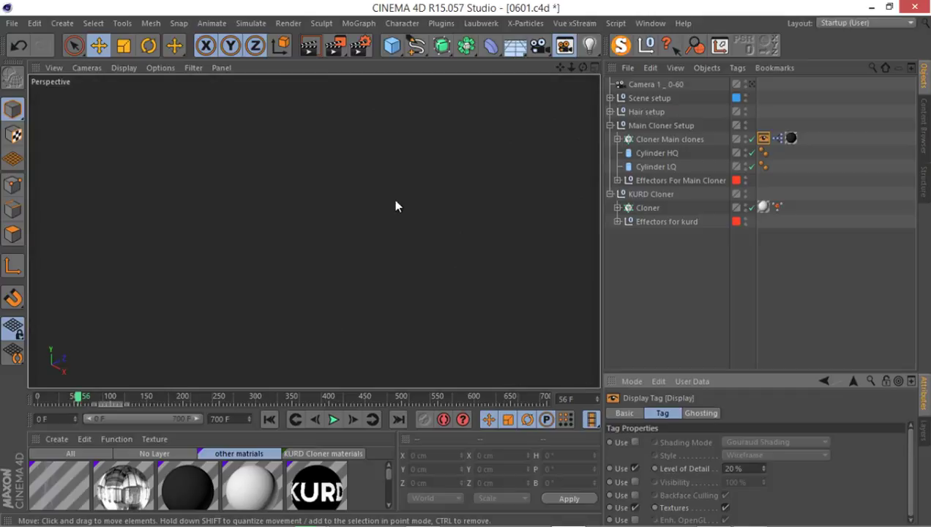
{"action": "left_click_drag", "start_coordinate": [99, 396], "coordinate": [129, 397]}
{"action": "scroll", "coordinate": [226, 285], "scroll_direction": "down", "scroll_amount": 10}
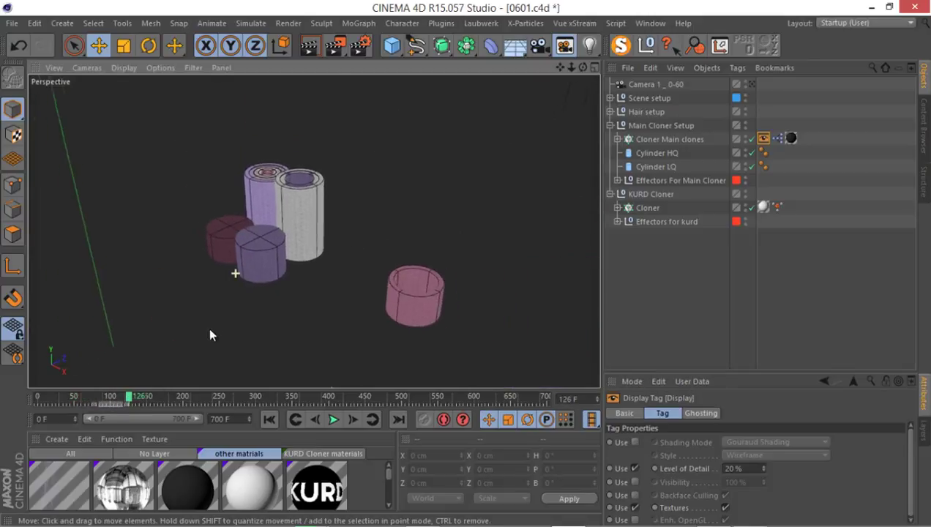
{"action": "left_click_drag", "start_coordinate": [188, 358], "coordinate": [345, 261], "text": "alt"}
{"action": "left_click", "coordinate": [129, 398]}
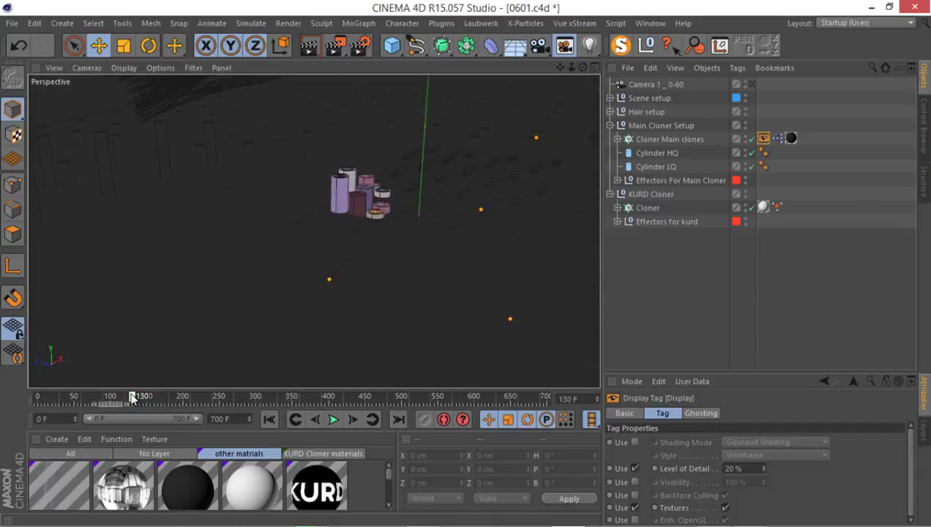
{"action": "mouse_move", "coordinate": [129, 397]}
{"action": "left_mouse_down"}
{"action": "mouse_move", "coordinate": [163, 401]}
{"action": "mouse_move", "coordinate": [146, 404]}
{"action": "left_mouse_up"}
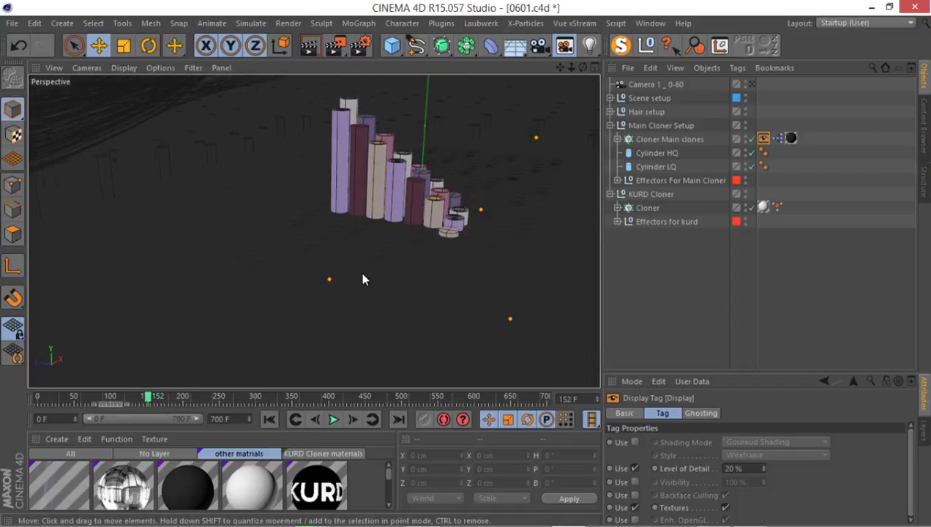
- Add a new camera, look through it, and orbit it to a lower angle on the stepped cylinders, with a pitch of about -13°
{"action": "left_click", "coordinate": [539, 46]}
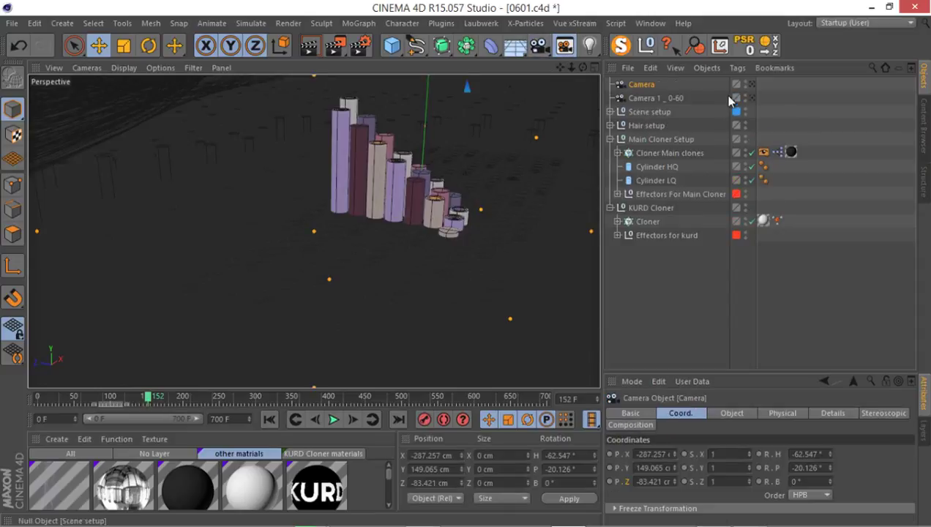
{"action": "left_click", "coordinate": [751, 85]}
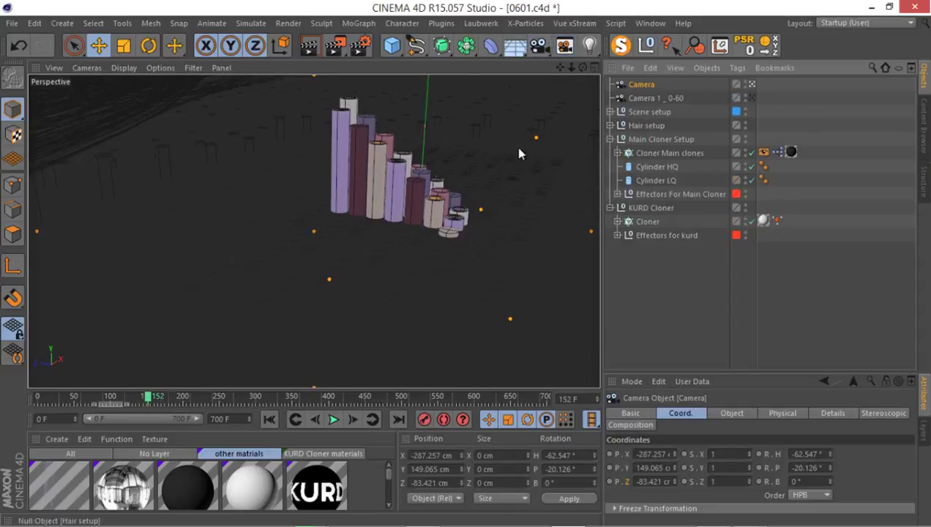
{"action": "left_click_drag", "start_coordinate": [320, 257], "coordinate": [346, 218], "text": "alt"}
- Enlarge the attributes area and set the new camera's focal length to 12 mm
{"action": "left_click", "coordinate": [729, 413]}
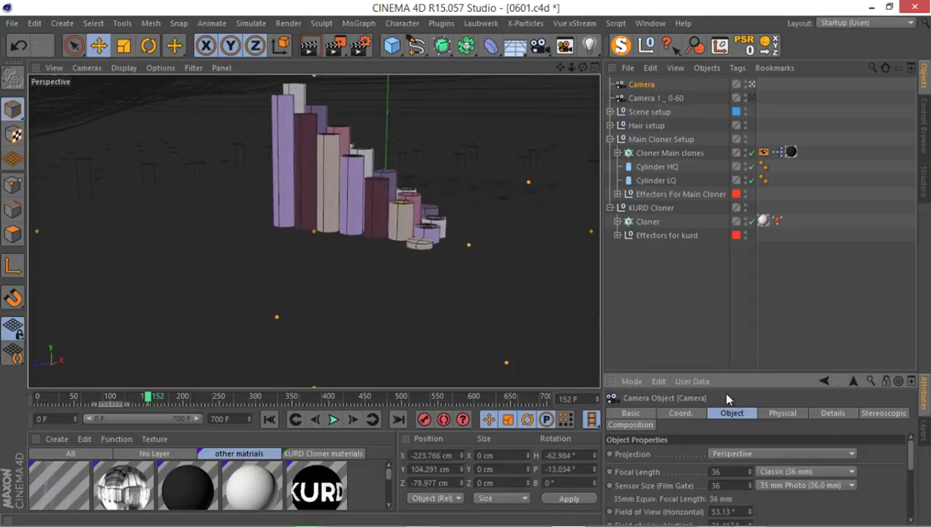
{"action": "left_click_drag", "start_coordinate": [700, 376], "coordinate": [715, 243]}
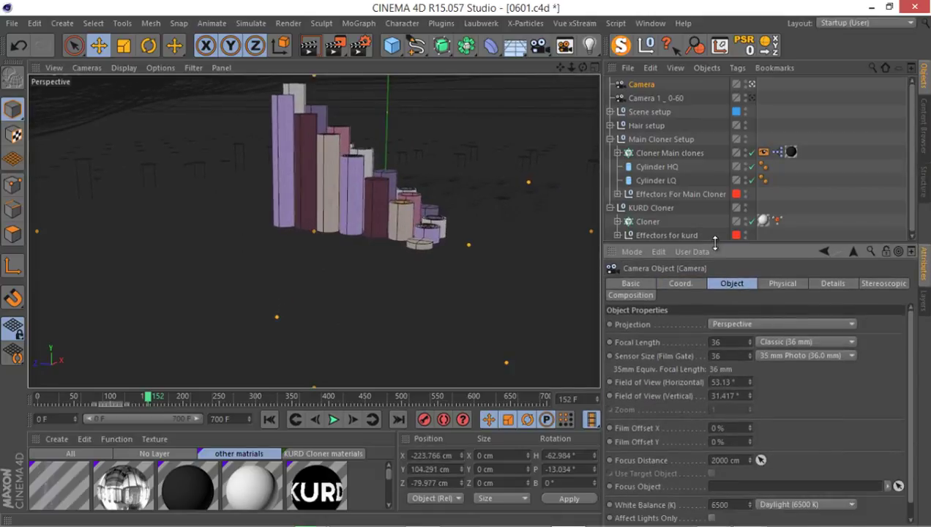
{"action": "left_click", "coordinate": [733, 342]}
{"action": "type", "text": "12"}
{"action": "key", "text": "Return"}
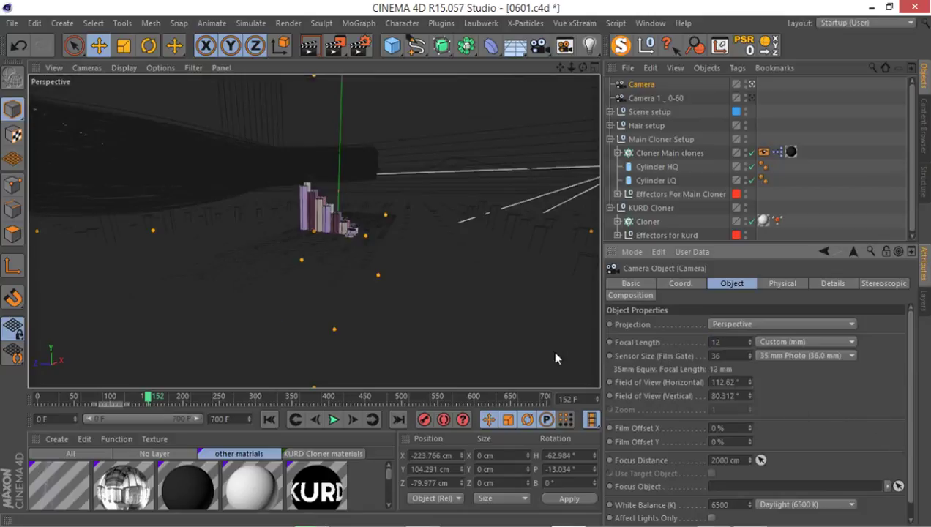
- Move the new camera close to the cylinders, at about X -75.5, Y 77.3, Z -22.7 cm, and go to frame 126
{"action": "scroll", "coordinate": [283, 204], "scroll_direction": "up", "scroll_amount": 10}
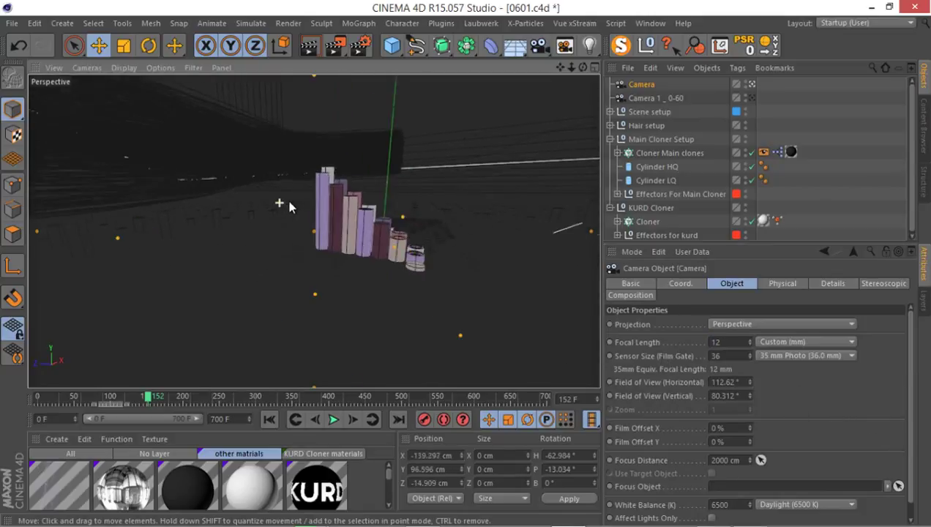
{"action": "scroll", "coordinate": [276, 218], "scroll_direction": "up", "scroll_amount": 8}
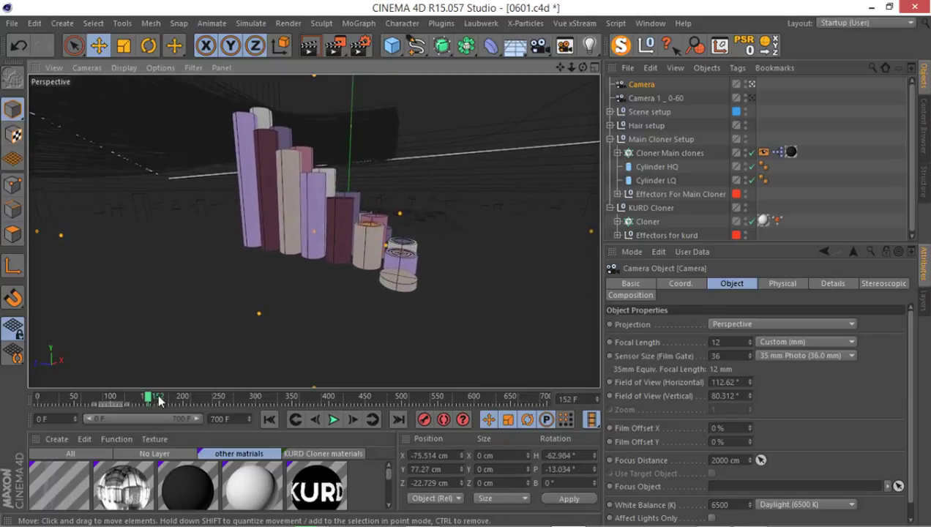
{"action": "left_click_drag", "start_coordinate": [159, 400], "coordinate": [131, 402]}
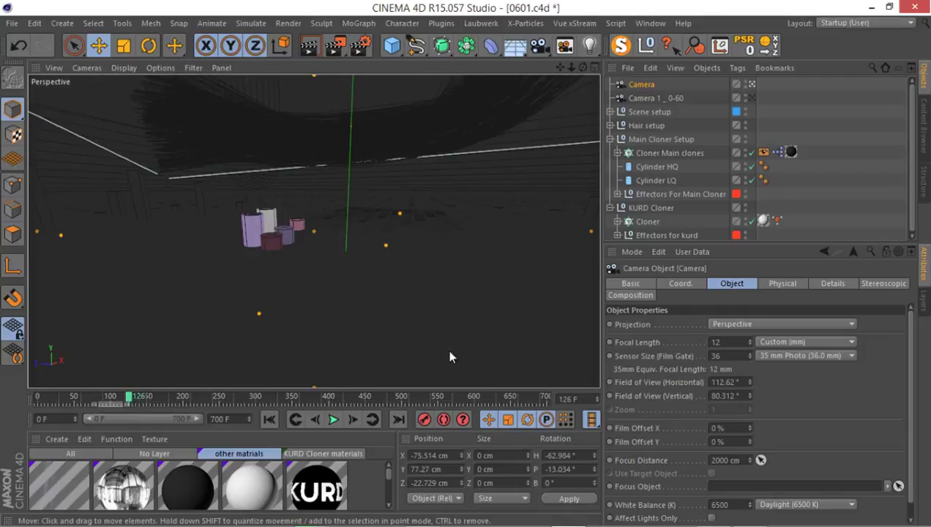
- Try a 7° camera bank and a pulled-back framing at frame 225, and undo these camera changes
{"action": "left_click", "coordinate": [681, 284]}
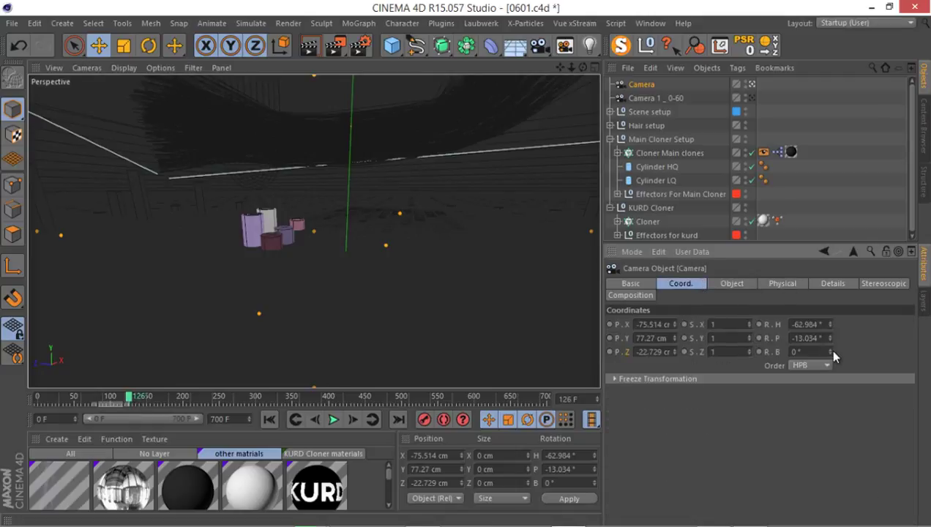
{"action": "left_click_drag", "start_coordinate": [833, 351], "coordinate": [829, 350]}
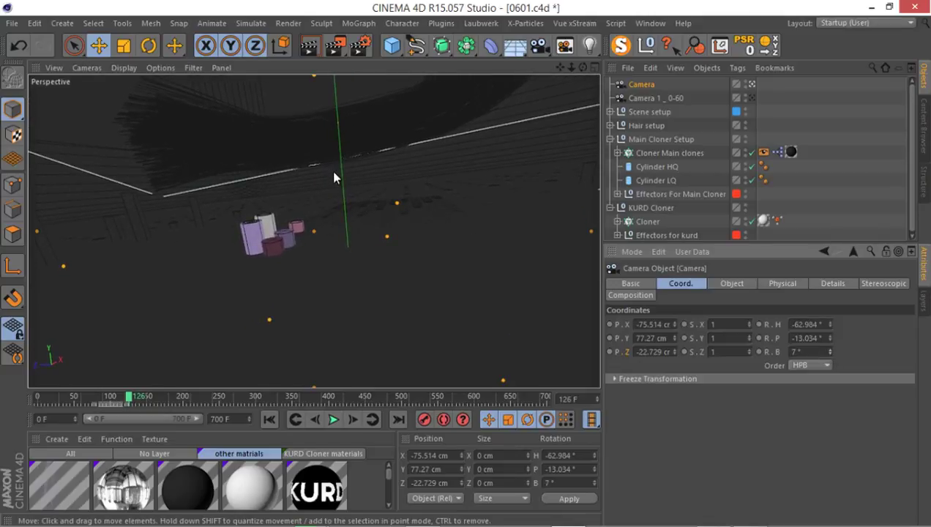
{"action": "mouse_move", "coordinate": [131, 389]}
{"action": "left_mouse_down"}
{"action": "mouse_move", "coordinate": [176, 394]}
{"action": "mouse_move", "coordinate": [181, 407]}
{"action": "mouse_move", "coordinate": [202, 401]}
{"action": "left_mouse_up"}
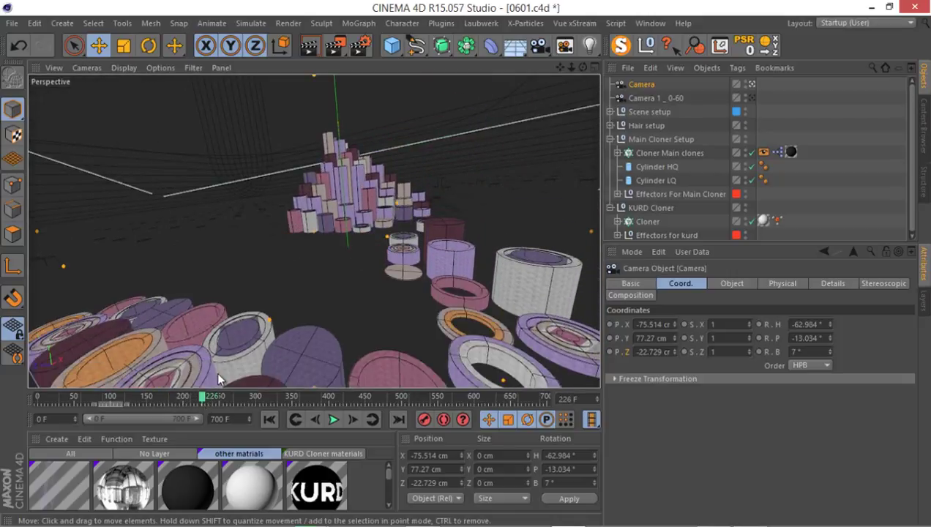
{"action": "key", "text": "f"}
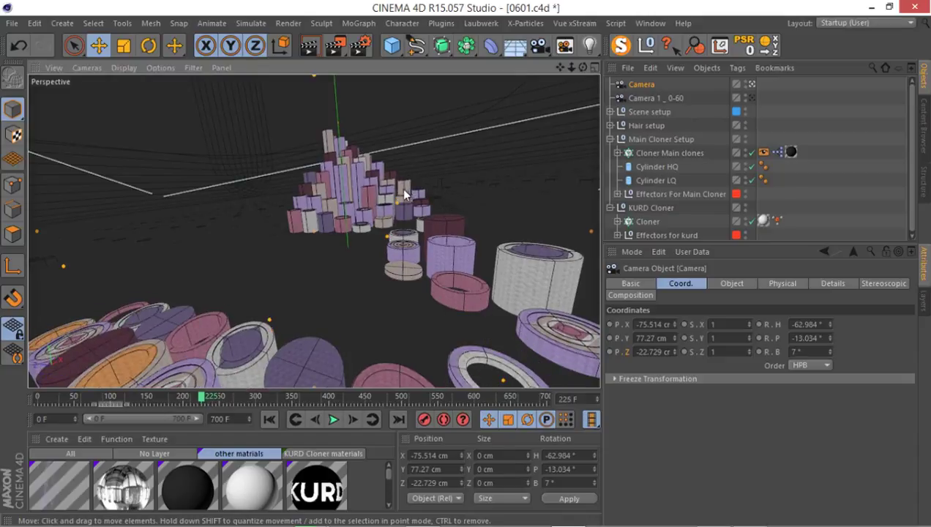
{"action": "mouse_move", "coordinate": [414, 194]}
{"action": "middle_mouse_down", "text": "alt"}
{"action": "mouse_move", "coordinate": [409, 183]}
{"action": "mouse_move", "coordinate": [401, 196]}
{"action": "middle_mouse_up", "text": "alt"}
{"action": "left_click_drag", "start_coordinate": [401, 196], "coordinate": [379, 234], "text": "alt"}
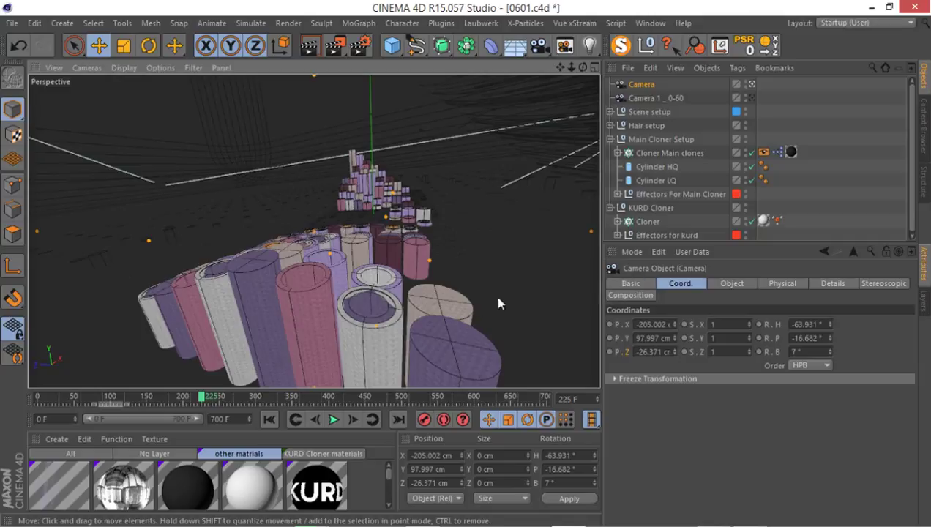
{"action": "key", "text": "ctrl+z"}
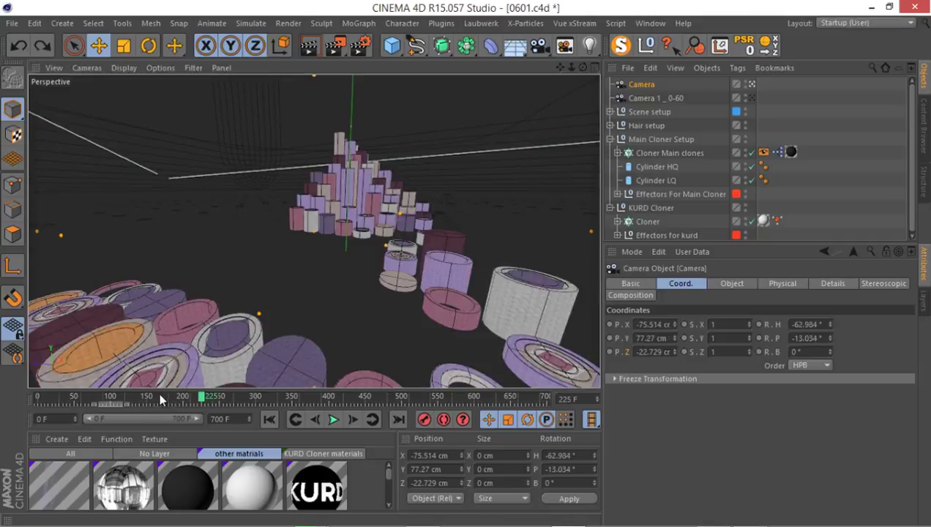
- Record a position and rotation keyframe for the new camera at frame 125, and move the timeline to frame 224
{"action": "left_click_drag", "start_coordinate": [159, 400], "coordinate": [128, 404]}
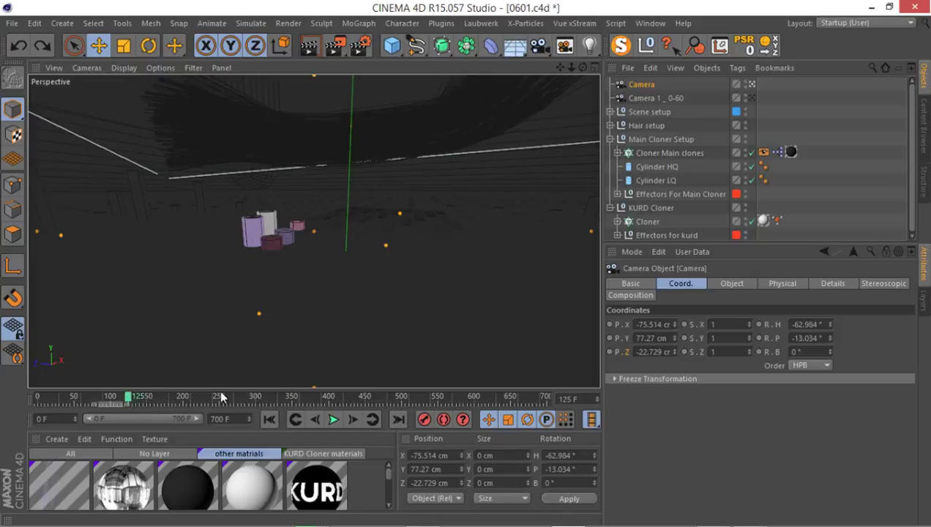
{"action": "left_click", "coordinate": [423, 419]}
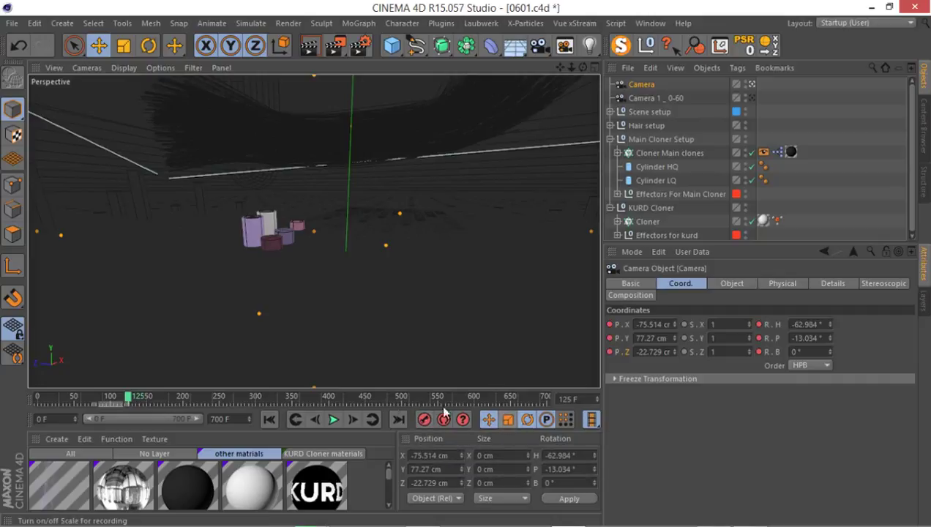
{"action": "left_click_drag", "start_coordinate": [131, 397], "coordinate": [202, 403]}
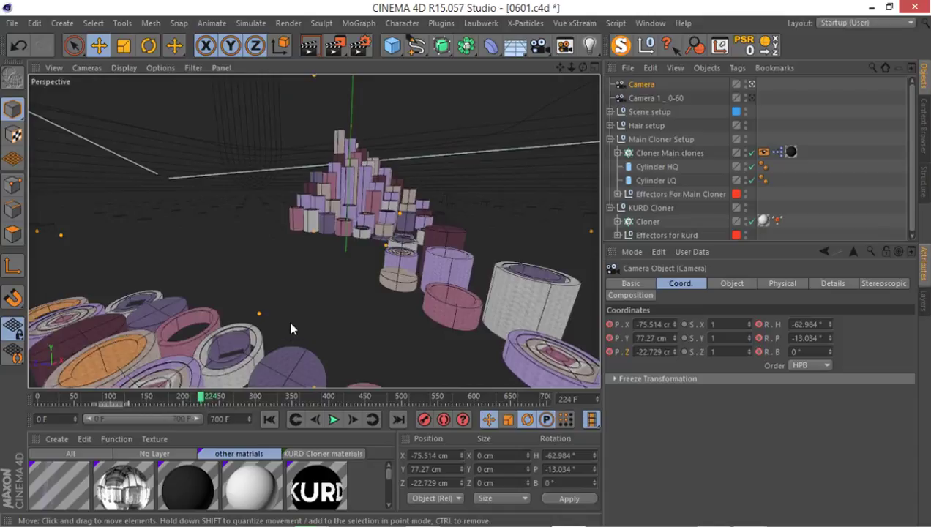
- Pull the camera back at frame 225 to about X -212.3, Y 96.4, Z -19 cm, bank it -17°, and record the keyframe
{"action": "key", "text": "g"}
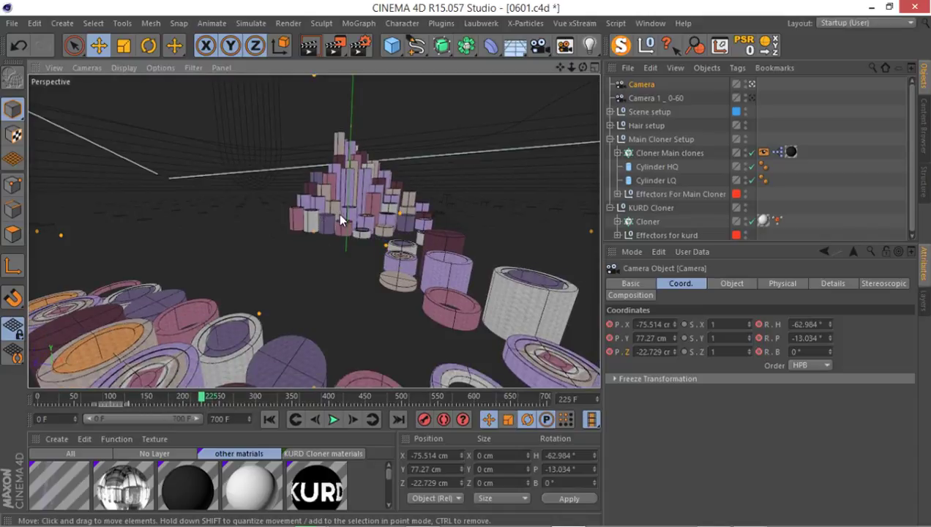
{"action": "scroll", "coordinate": [338, 218], "scroll_direction": "down", "scroll_amount": 5}
{"action": "scroll", "coordinate": [339, 232], "scroll_direction": "down", "scroll_amount": 5}
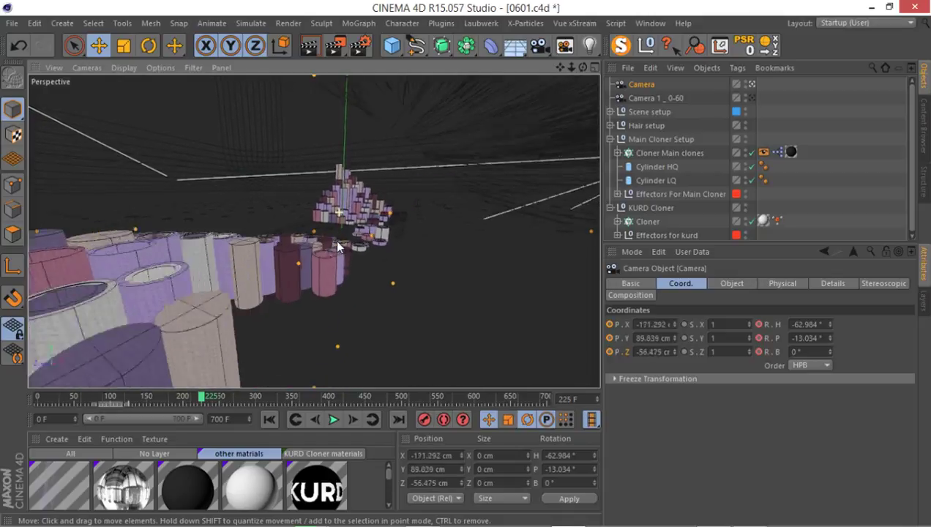
{"action": "left_click_drag", "start_coordinate": [349, 260], "coordinate": [391, 258], "text": "alt"}
{"action": "right_click_drag", "start_coordinate": [390, 252], "coordinate": [354, 264], "text": "alt"}
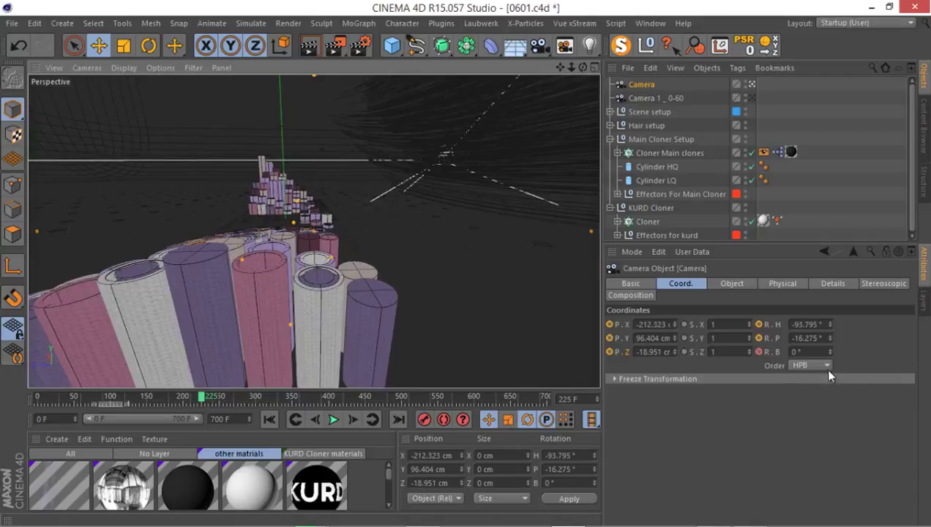
{"action": "left_click_drag", "start_coordinate": [832, 353], "coordinate": [832, 354]}
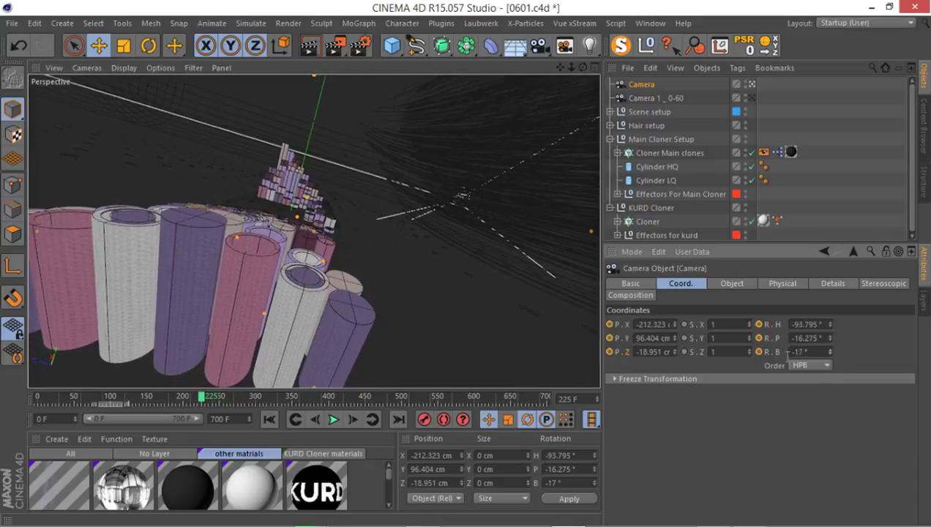
- Set the camera's bank to -17° at frame 125 and record it
{"action": "left_click", "coordinate": [198, 398]}
{"action": "left_click_drag", "start_coordinate": [198, 397], "coordinate": [127, 404]}
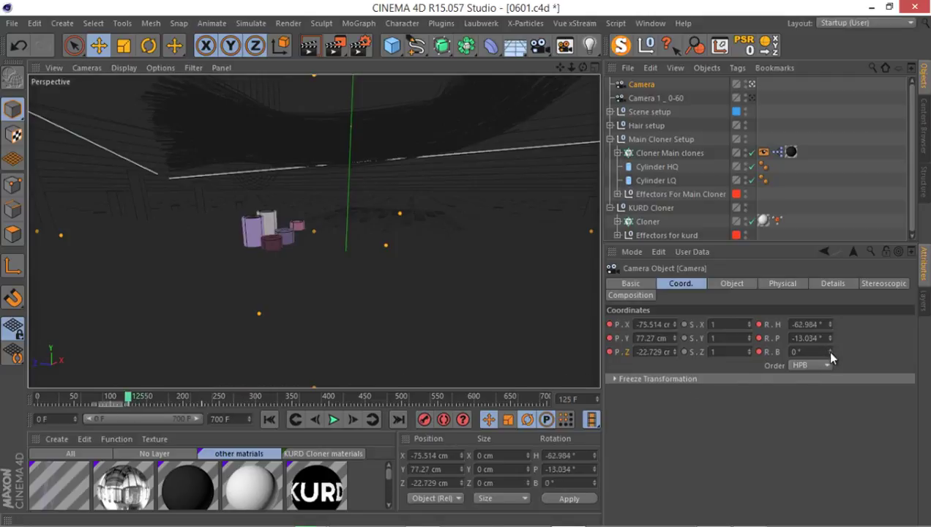
{"action": "left_click_drag", "start_coordinate": [827, 349], "coordinate": [826, 351]}
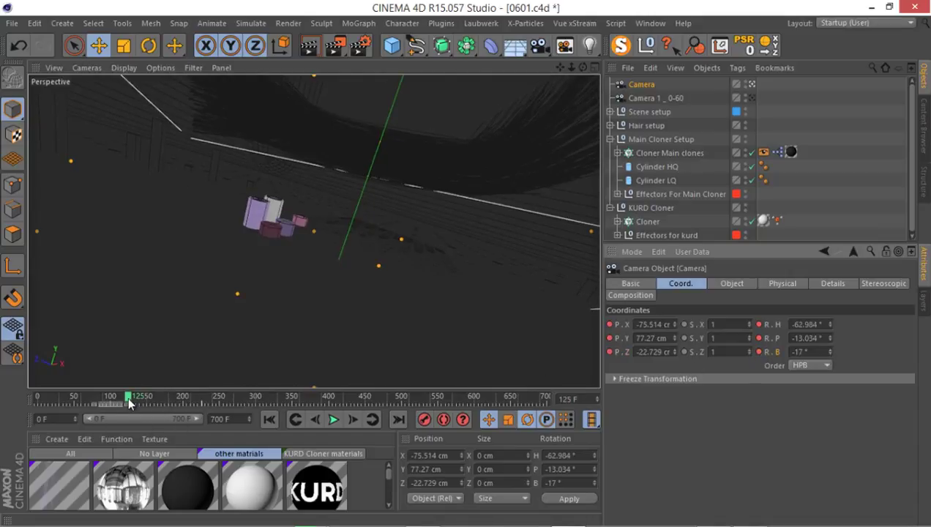
- Shift the camera's keys from frame 225 to frame 240
{"action": "left_click_drag", "start_coordinate": [128, 402], "coordinate": [217, 419]}
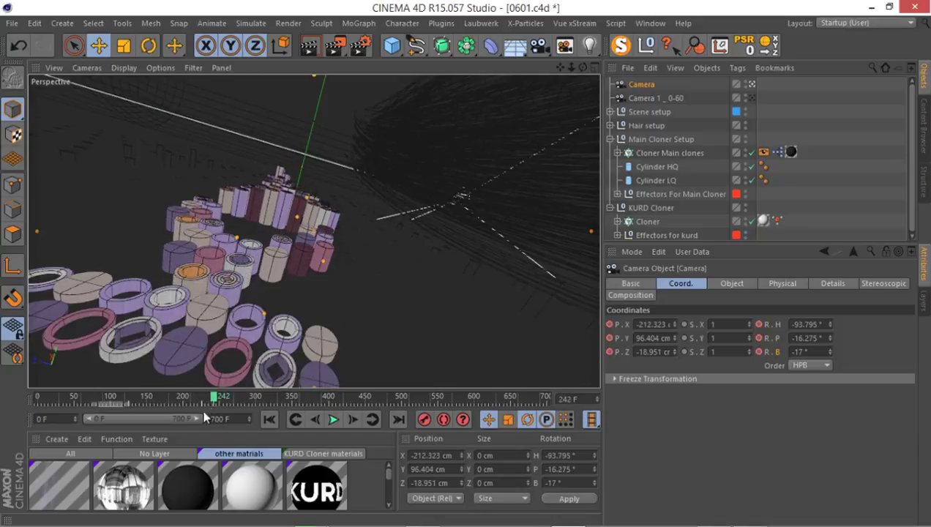
{"action": "left_click", "coordinate": [209, 396]}
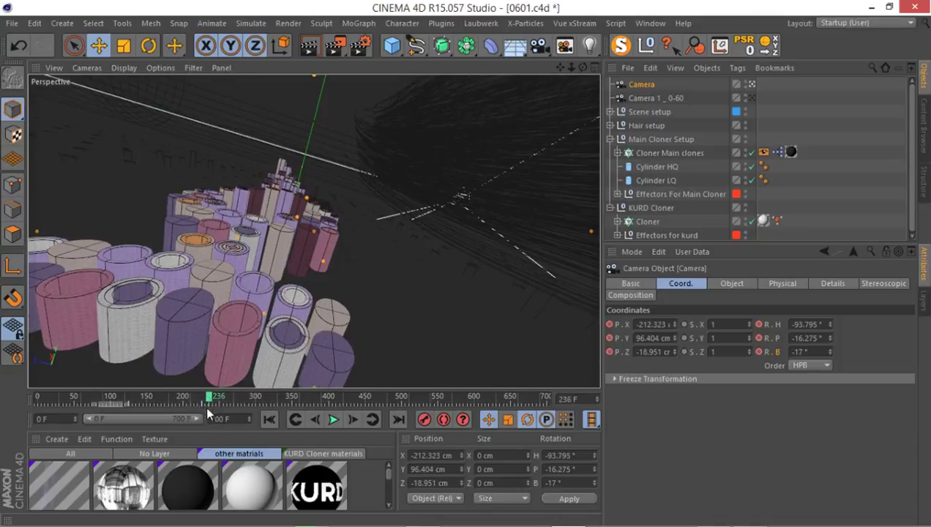
{"action": "left_click", "coordinate": [208, 404]}
{"action": "left_click", "coordinate": [697, 300]}
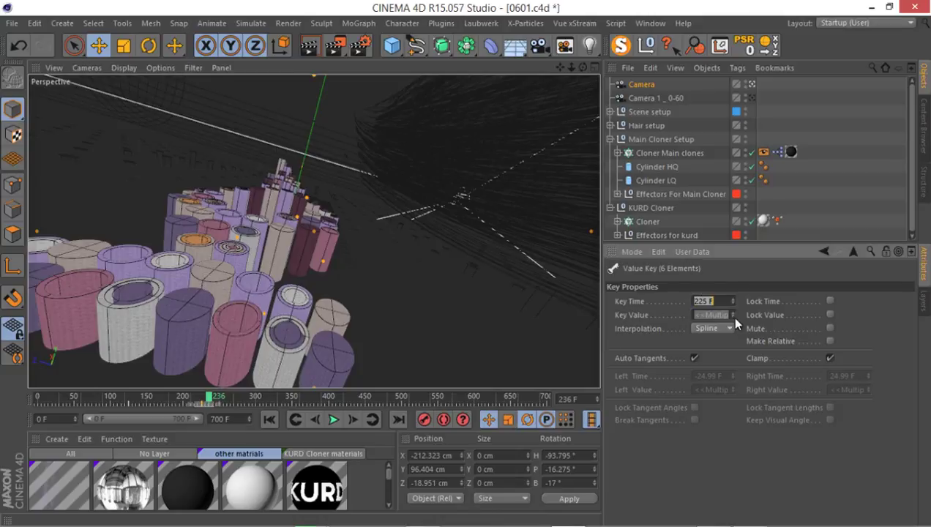
{"action": "type", "text": "240"}
{"action": "key", "text": "Return"}
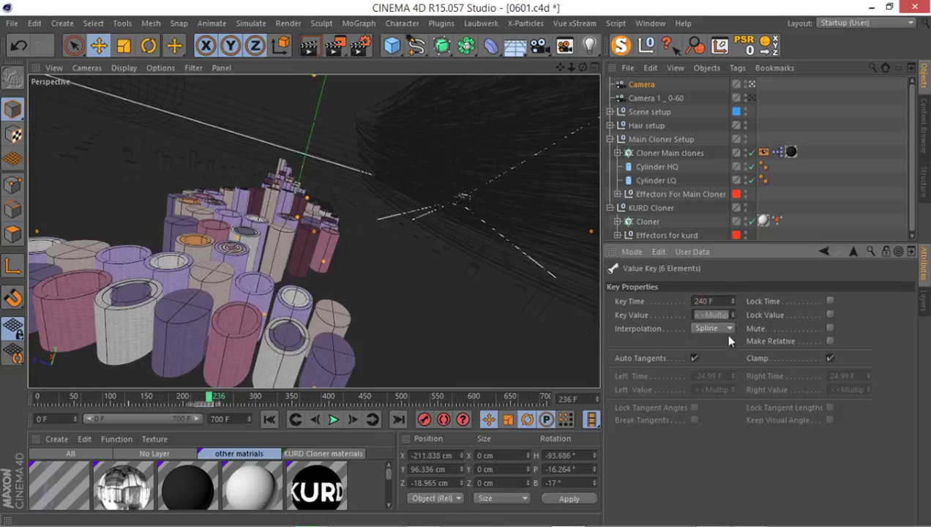
- Play back the camera move from about frame 123 to check its timing
{"action": "left_click_drag", "start_coordinate": [210, 399], "coordinate": [126, 401]}
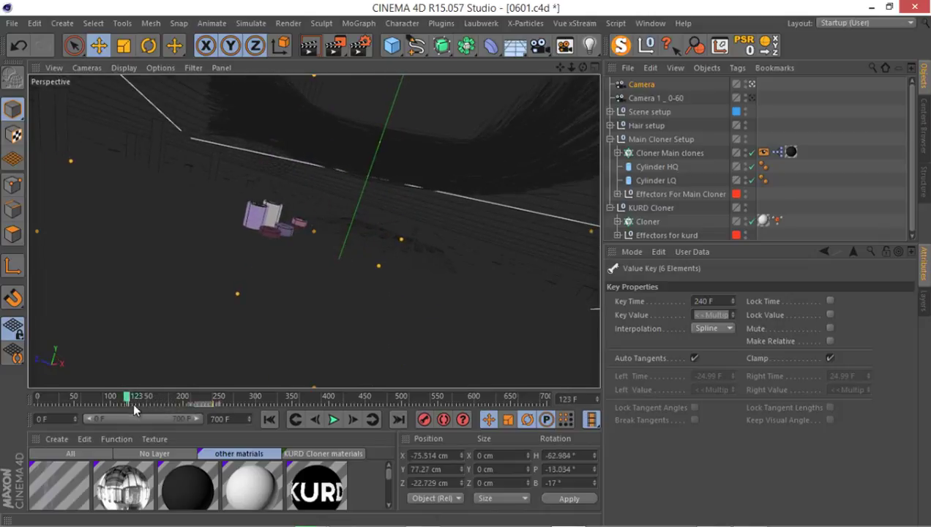
{"action": "left_click", "coordinate": [333, 420]}
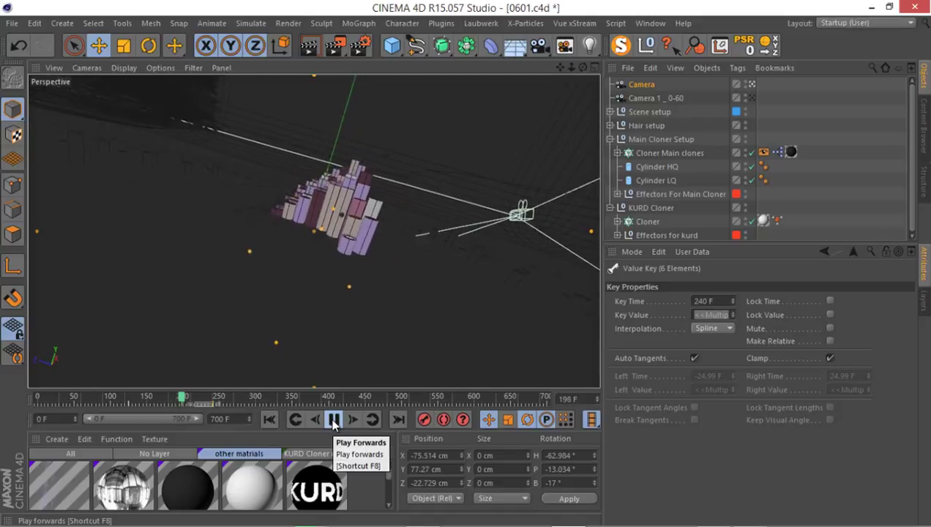
{"action": "left_click", "coordinate": [333, 421]}
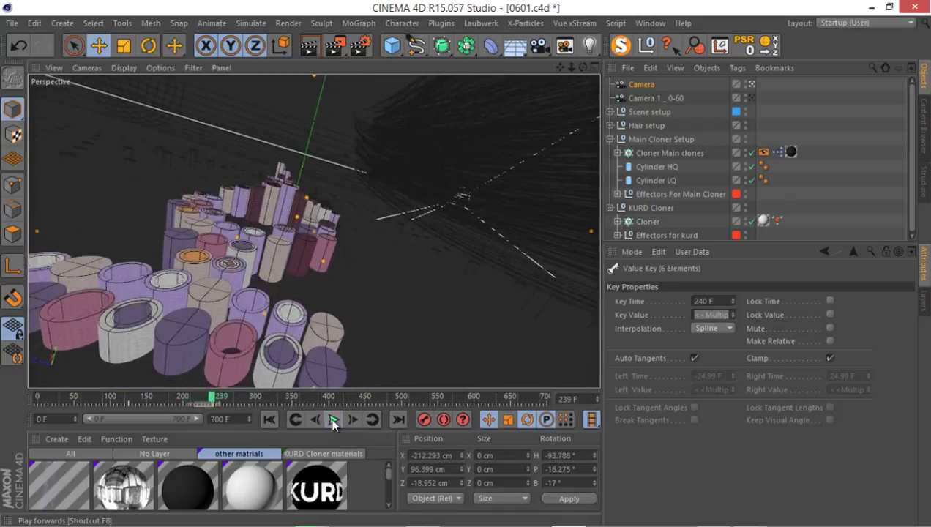
- At frame 240, set the camera's bank to 4°, reframe it to about X -194.9, Y 89, Z -12.3 cm, and record the keyframe
{"action": "left_click_drag", "start_coordinate": [213, 392], "coordinate": [214, 395]}
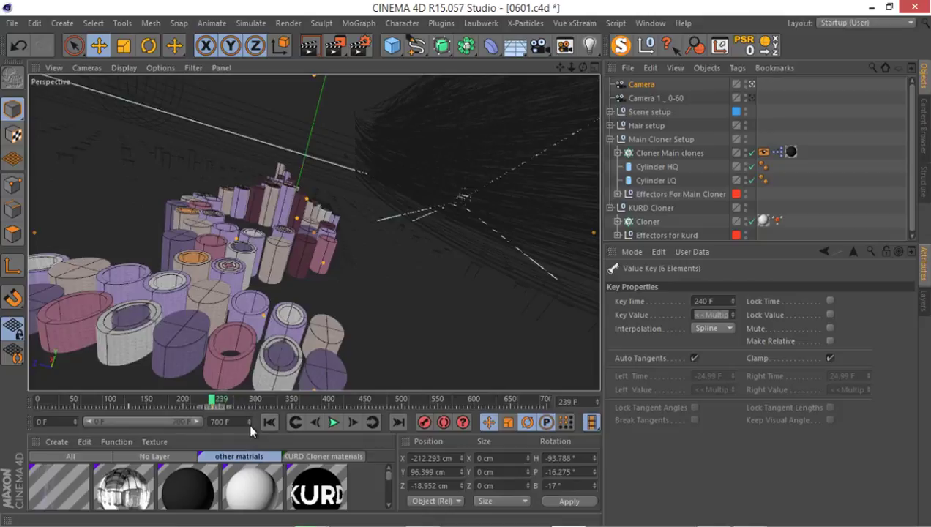
{"action": "key", "text": "g"}
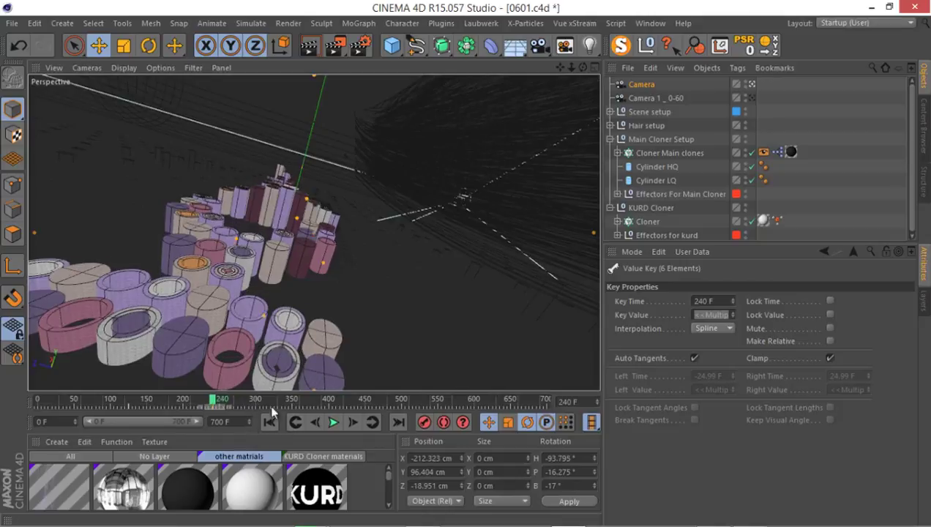
{"action": "left_click", "coordinate": [639, 89]}
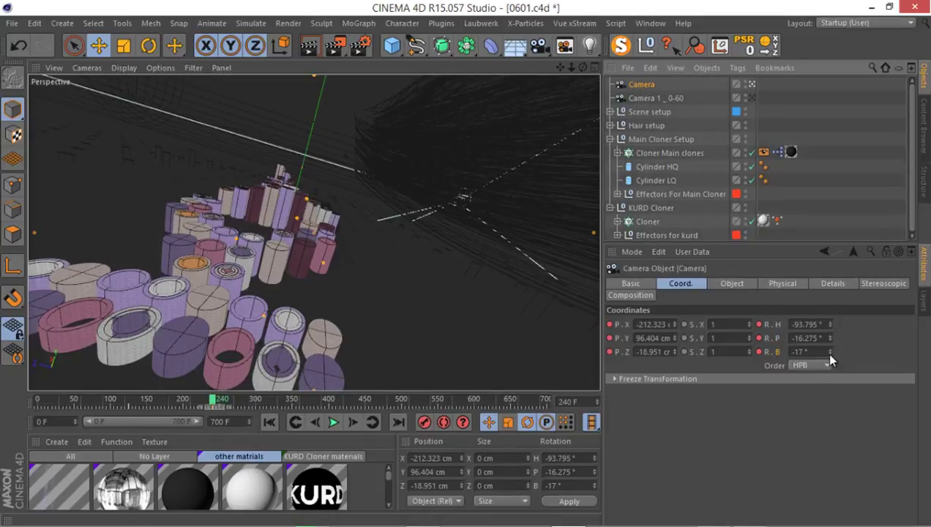
{"action": "left_click_drag", "start_coordinate": [822, 350], "coordinate": [823, 351]}
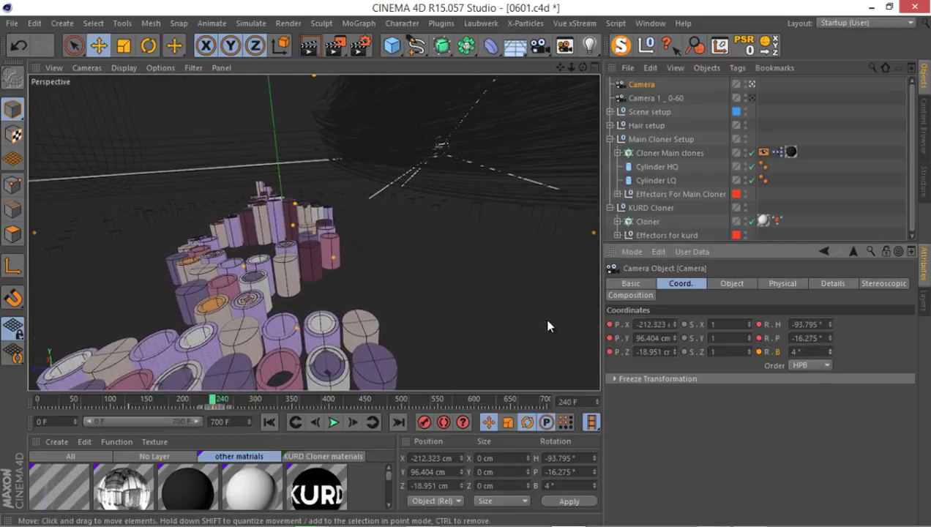
{"action": "middle_click_drag", "start_coordinate": [421, 245], "coordinate": [445, 229]}
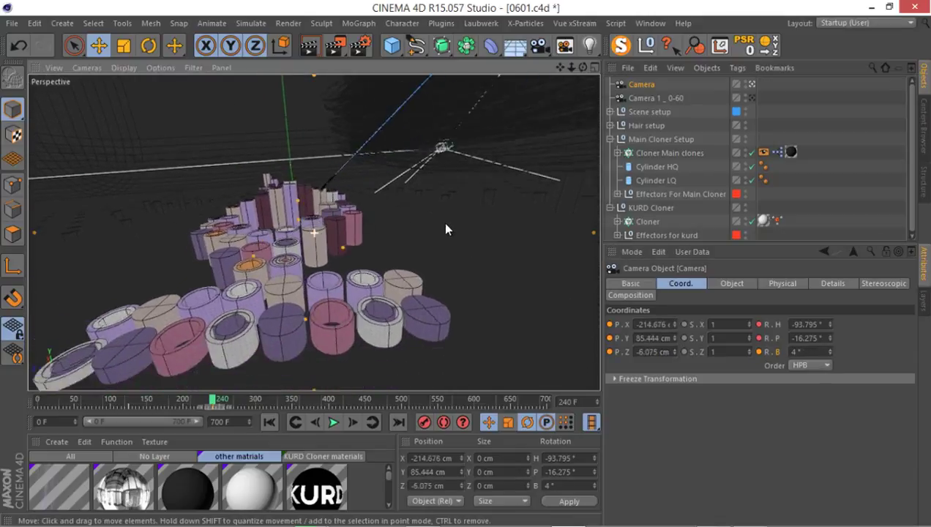
{"action": "left_click_drag", "start_coordinate": [445, 229], "coordinate": [367, 262], "text": "alt"}
{"action": "mouse_move", "coordinate": [300, 233]}
{"action": "left_mouse_down", "text": "alt"}
{"action": "mouse_move", "coordinate": [311, 249]}
{"action": "mouse_move", "coordinate": [316, 238]}
{"action": "left_mouse_up", "text": "alt"}
{"action": "right_click_drag", "start_coordinate": [317, 238], "coordinate": [316, 249], "text": "alt"}
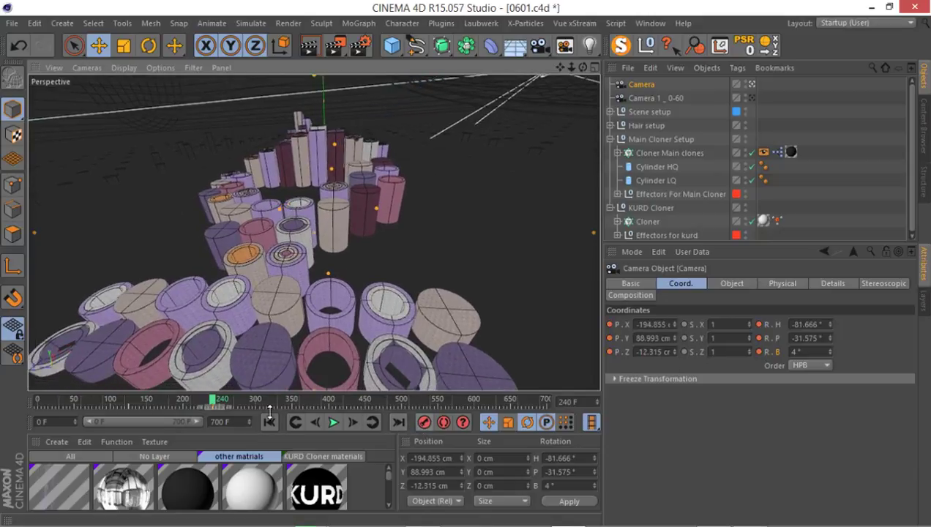
{"action": "mouse_move", "coordinate": [221, 401]}
{"action": "left_mouse_down"}
{"action": "mouse_move", "coordinate": [129, 401]}
{"action": "mouse_move", "coordinate": [213, 408]}
{"action": "left_mouse_up"}
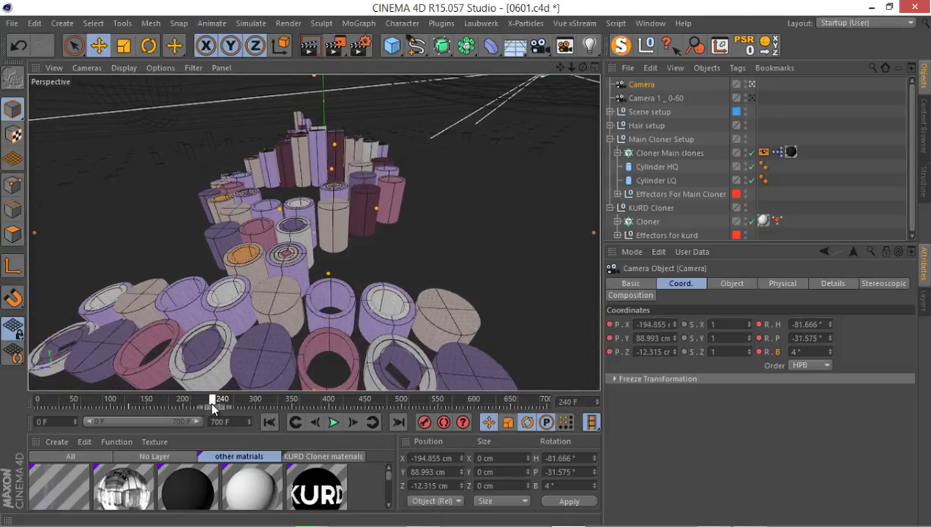
- Try a camera framing at frame 240 near X -188, Y 79.8, Z -35.6 cm, and undo the extra adjustment at frame 230
{"action": "left_click_drag", "start_coordinate": [275, 276], "coordinate": [225, 243], "text": "alt"}
{"action": "middle_click_drag", "start_coordinate": [225, 248], "coordinate": [203, 244], "text": "alt"}
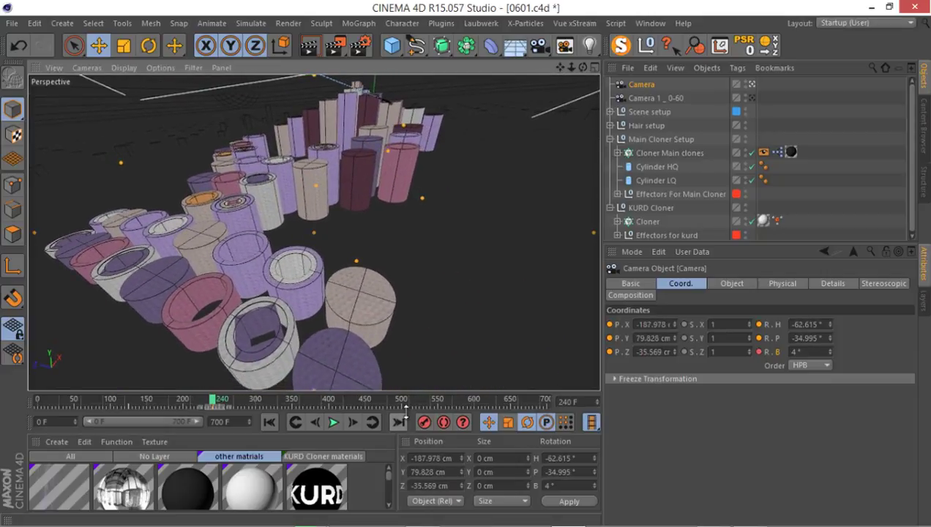
{"action": "left_click_drag", "start_coordinate": [208, 404], "coordinate": [206, 405]}
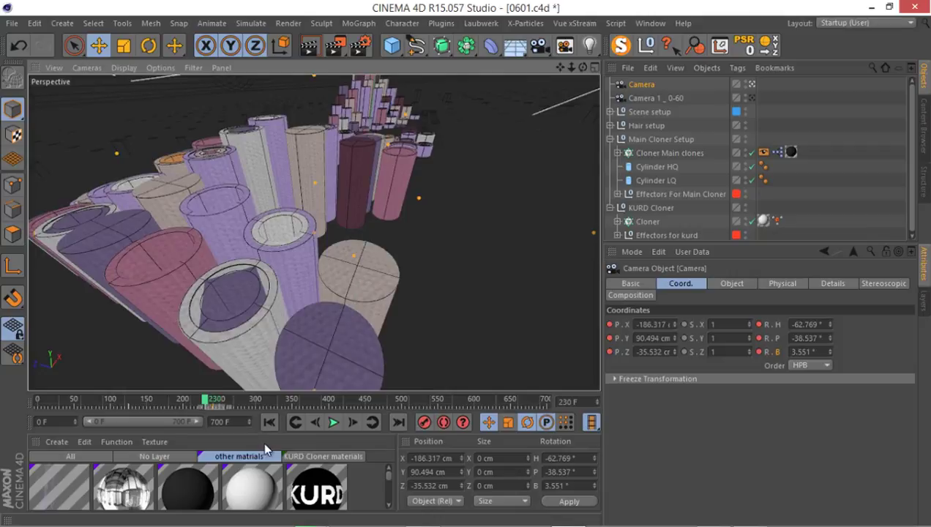
{"action": "key", "text": "ctrl+z"}
{"action": "left_click", "coordinate": [206, 402]}
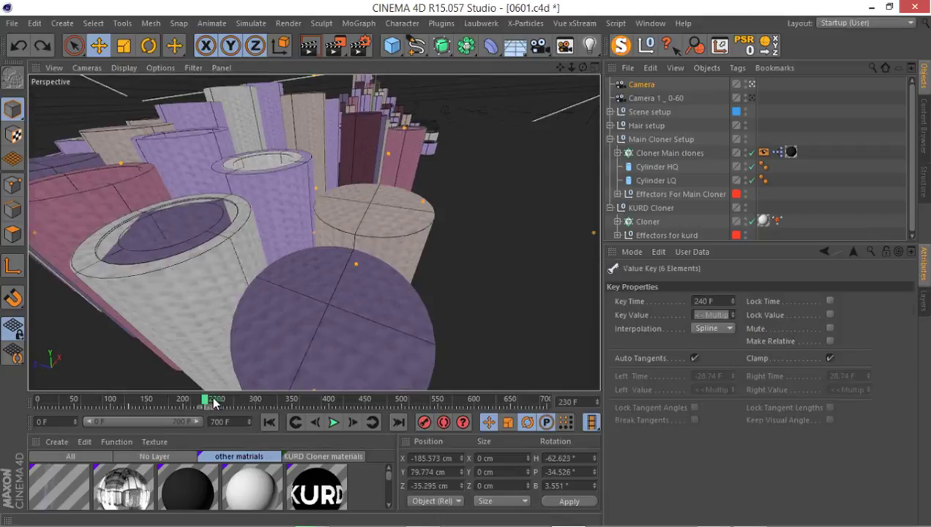
- Pull back and turn the camera at frame 240 to about X -180.2, Y 96.1, Z -51.9 cm, heading -55.9°, pitch -39.8°
{"action": "left_click_drag", "start_coordinate": [206, 402], "coordinate": [213, 401]}
{"action": "scroll", "coordinate": [295, 278], "scroll_direction": "down", "scroll_amount": 4}
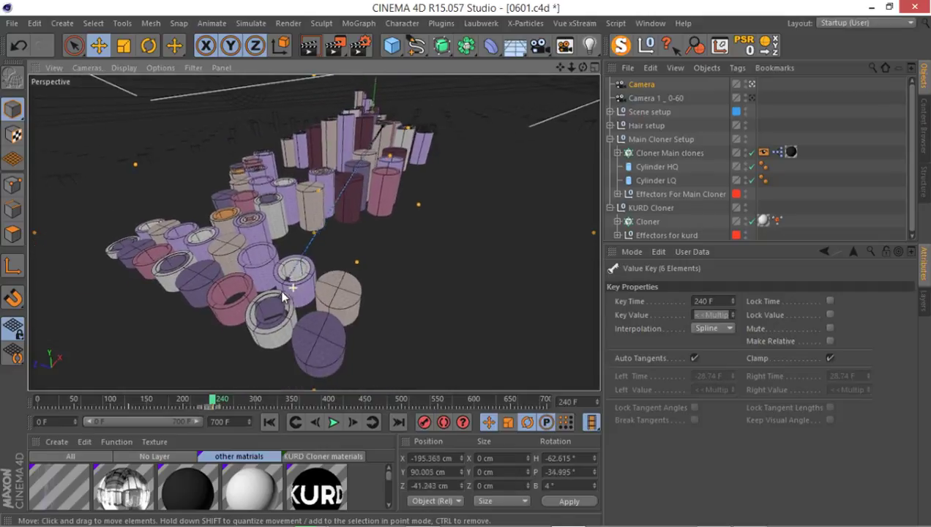
{"action": "left_click_drag", "start_coordinate": [285, 297], "coordinate": [256, 285], "text": "alt"}
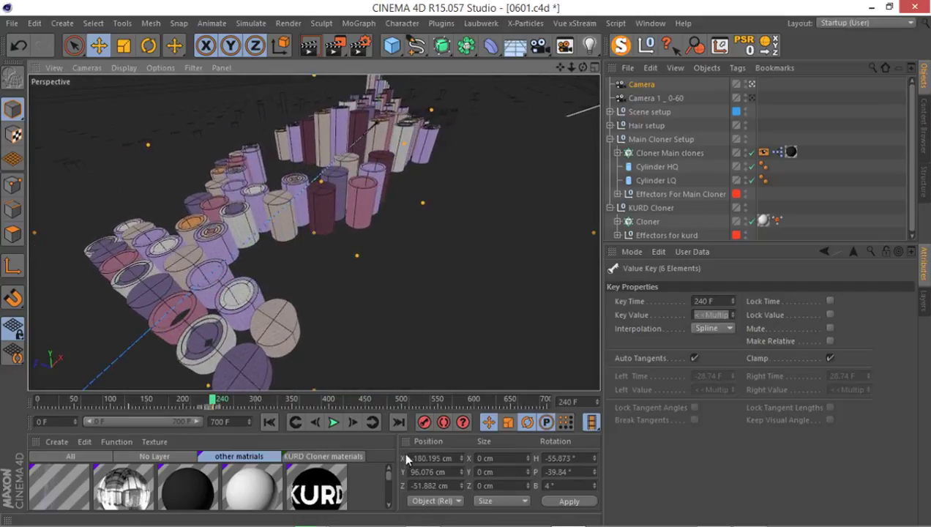
- Return to frame 125, set the camera's bank to 11°, and record it
{"action": "left_click", "coordinate": [212, 385]}
{"action": "left_click_drag", "start_coordinate": [214, 399], "coordinate": [140, 412]}
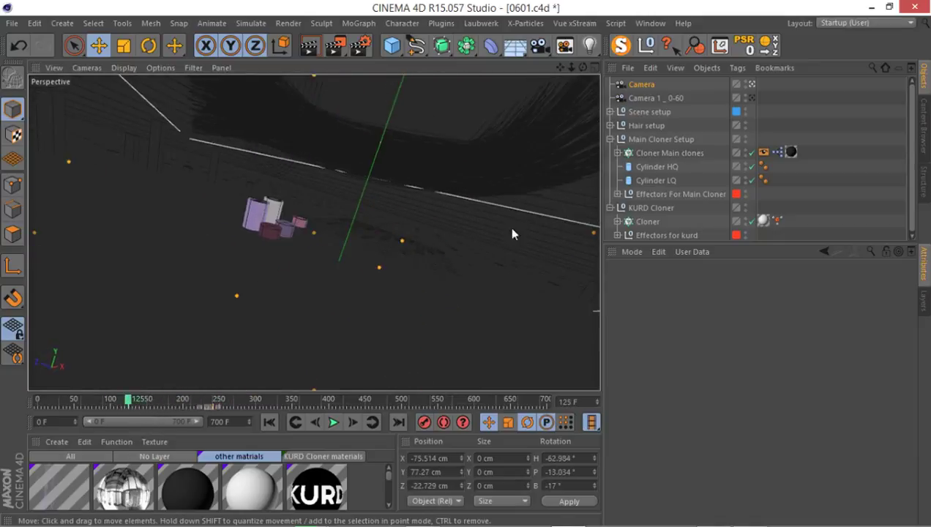
{"action": "left_click", "coordinate": [641, 84]}
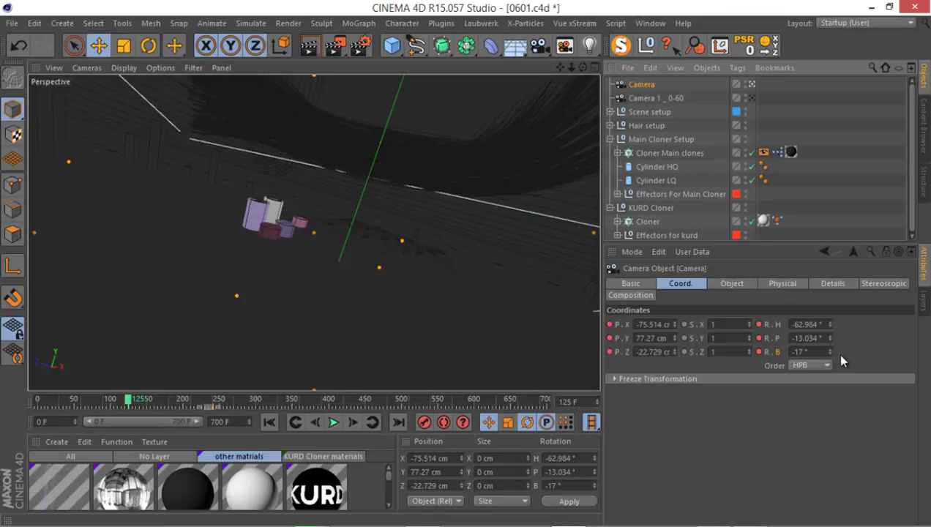
{"action": "left_click_drag", "start_coordinate": [827, 351], "coordinate": [827, 350]}
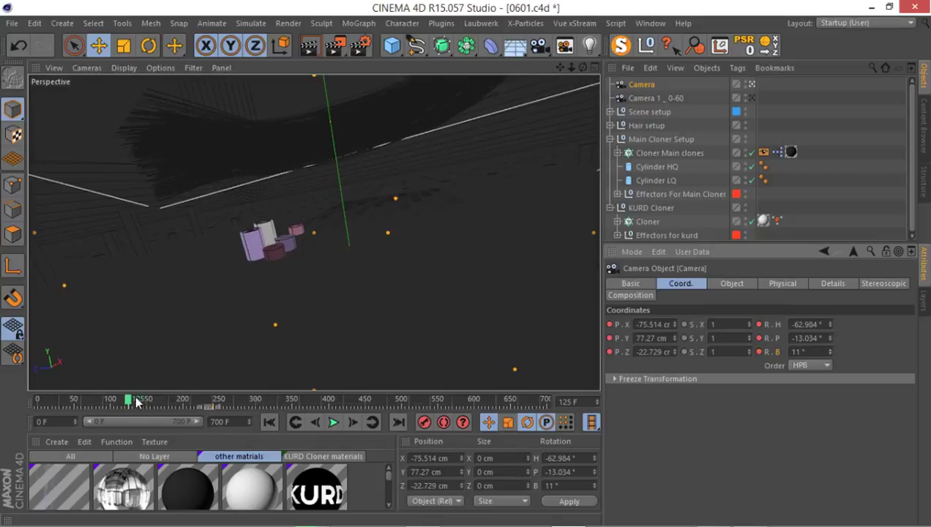
- Reframe the camera at frame 240 to about X -199.1, Y 86.9, Z -42 cm, record the keyframe, and scrub back to check the motion
{"action": "left_click_drag", "start_coordinate": [135, 399], "coordinate": [215, 401]}
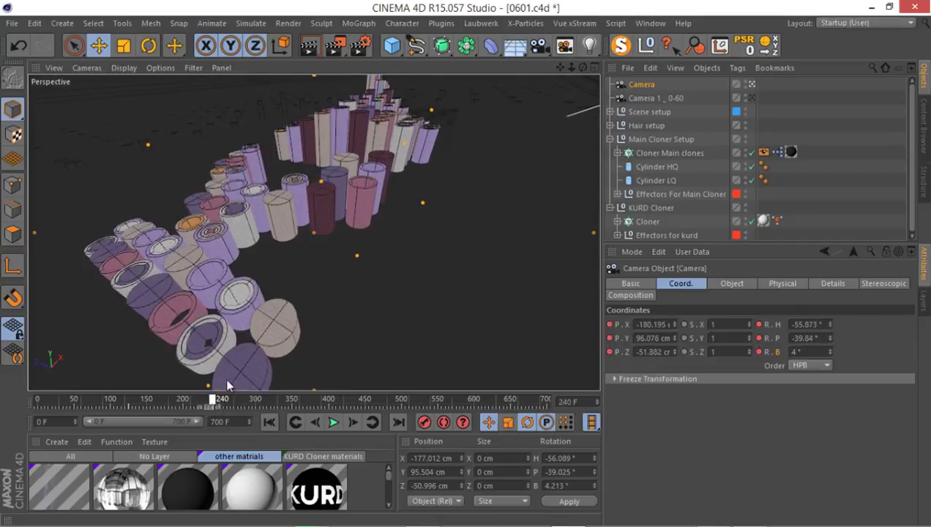
{"action": "left_click_drag", "start_coordinate": [265, 303], "coordinate": [327, 242], "text": "alt"}
{"action": "middle_click_drag", "start_coordinate": [327, 237], "coordinate": [325, 237], "text": "alt"}
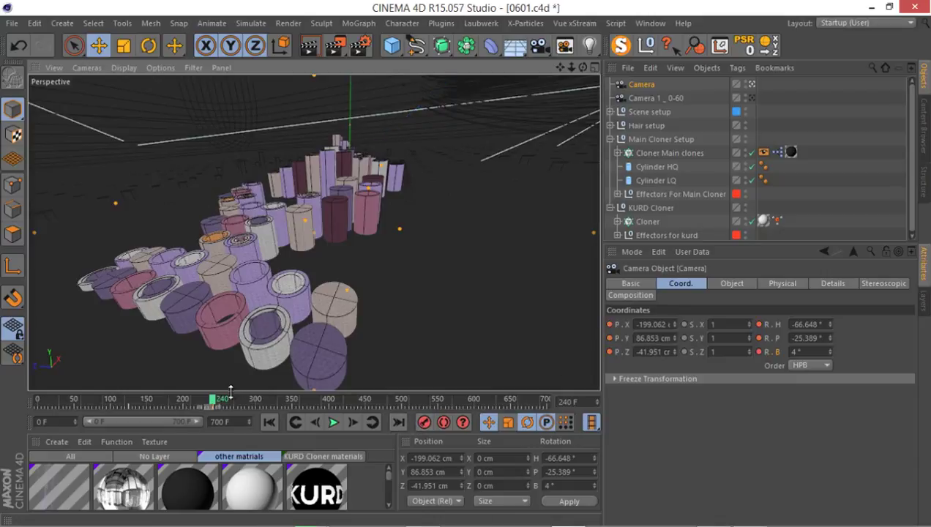
{"action": "mouse_move", "coordinate": [212, 399]}
{"action": "left_mouse_down"}
{"action": "mouse_move", "coordinate": [153, 403]}
{"action": "mouse_move", "coordinate": [203, 403]}
{"action": "left_mouse_up"}
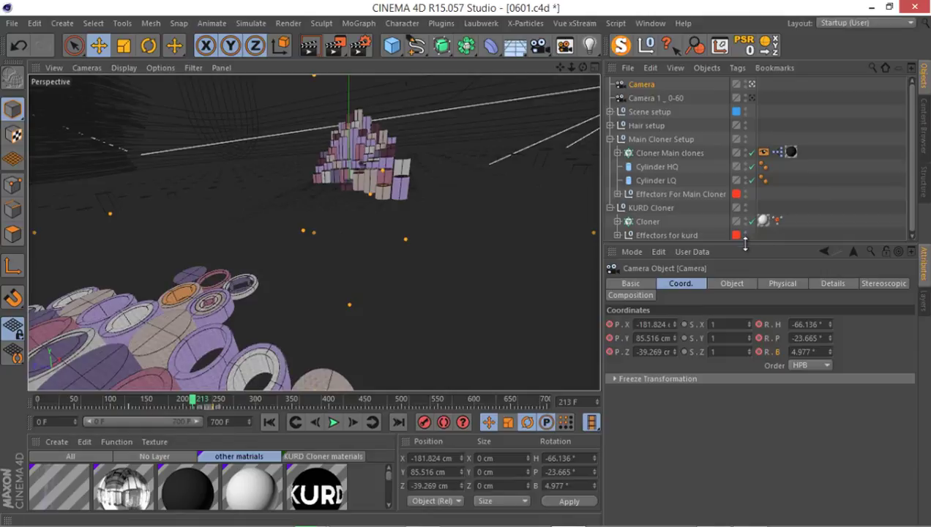
- Enlarge the object list, switch to the four-view layout, and make the Effectors layer visible in the viewports
{"action": "left_click_drag", "start_coordinate": [745, 245], "coordinate": [745, 317]}
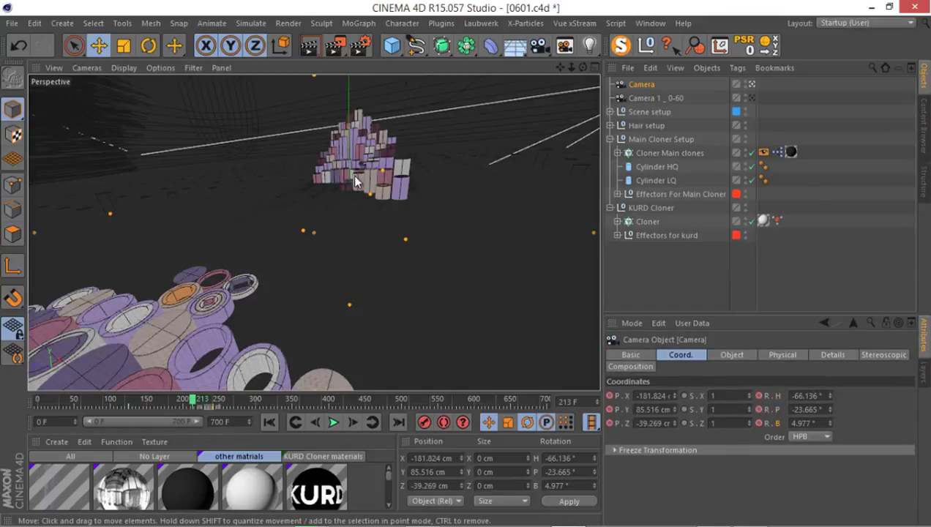
{"action": "middle_click", "coordinate": [440, 176]}
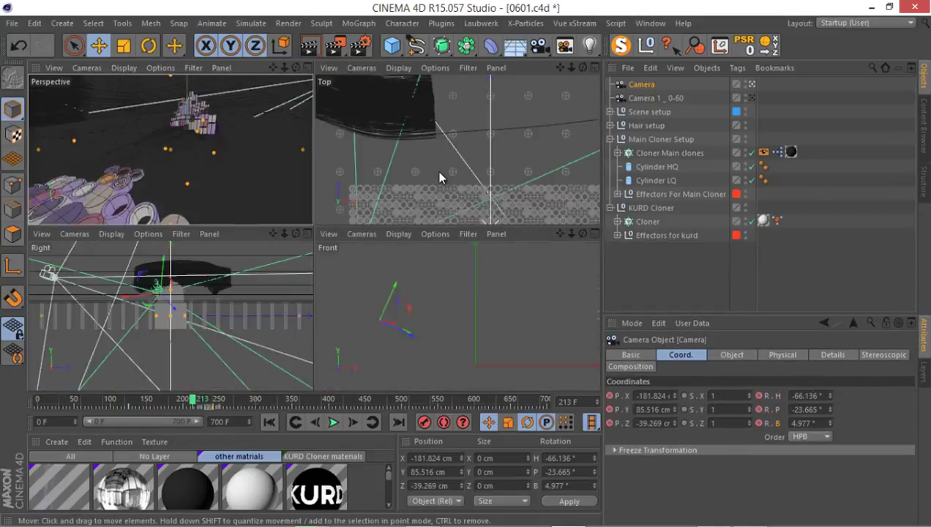
{"action": "left_click", "coordinate": [922, 371]}
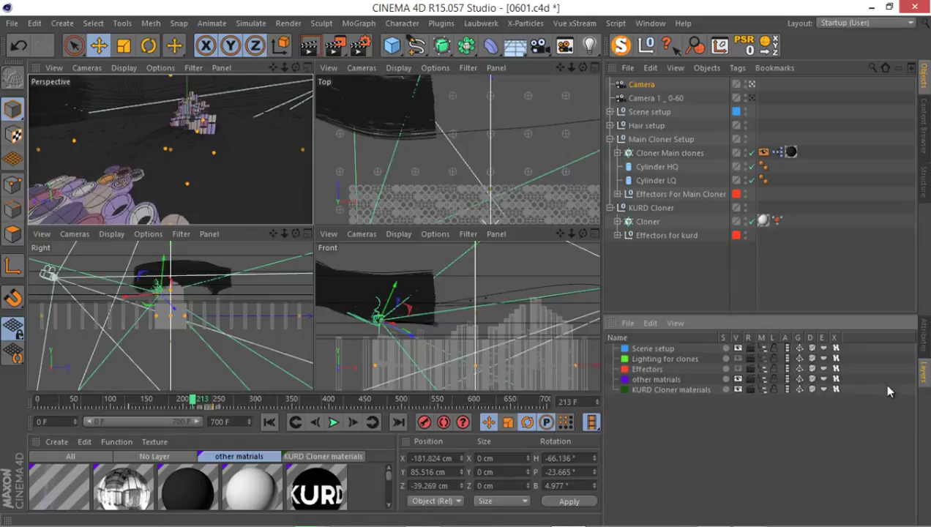
{"action": "left_click", "coordinate": [737, 369]}
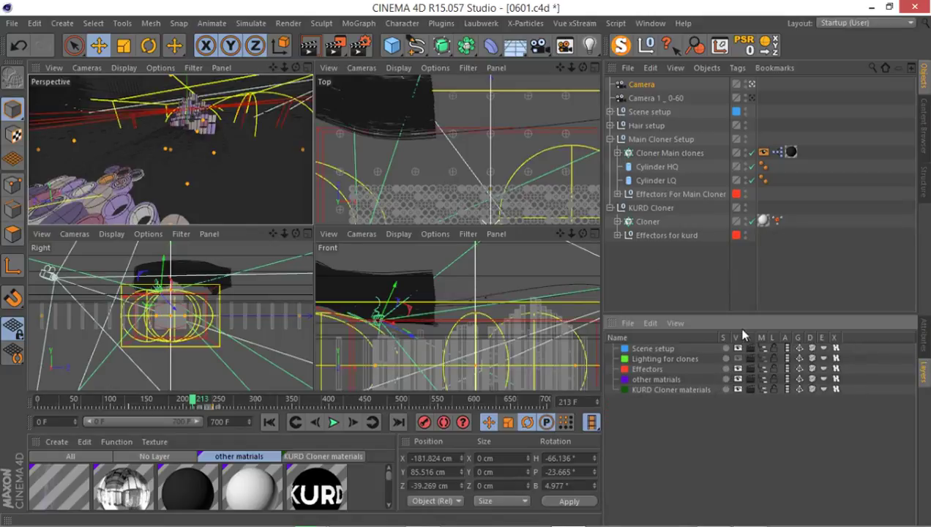
- Expand the Effectors for kurd group, select the Plain 01 effector, and display its coordinate attributes
{"action": "left_click_drag", "start_coordinate": [749, 315], "coordinate": [749, 467]}
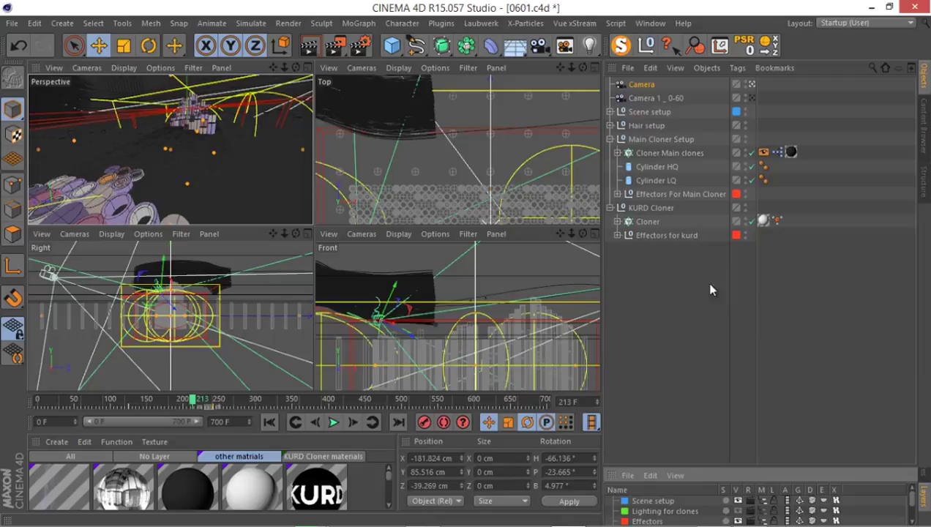
{"action": "left_click", "coordinate": [618, 235]}
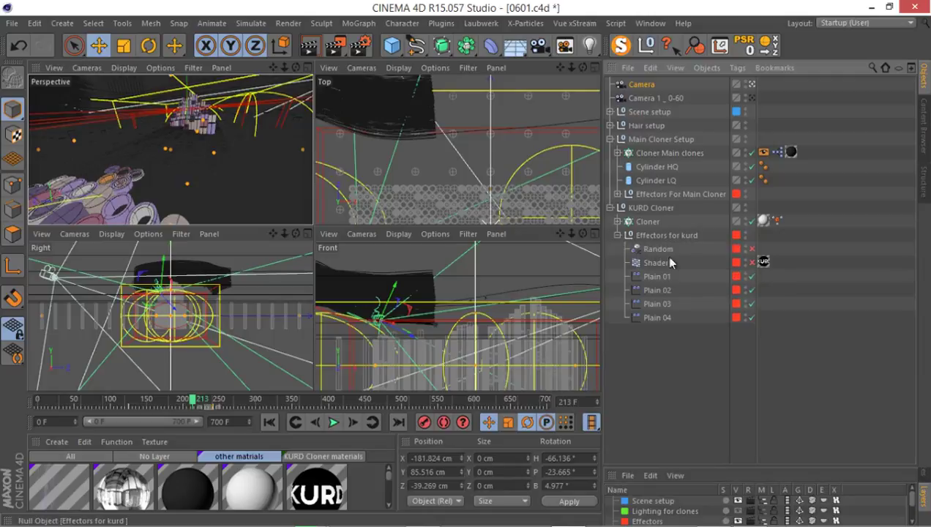
{"action": "left_click", "coordinate": [657, 277]}
{"action": "scroll", "coordinate": [546, 210], "scroll_direction": "down", "scroll_amount": 5}
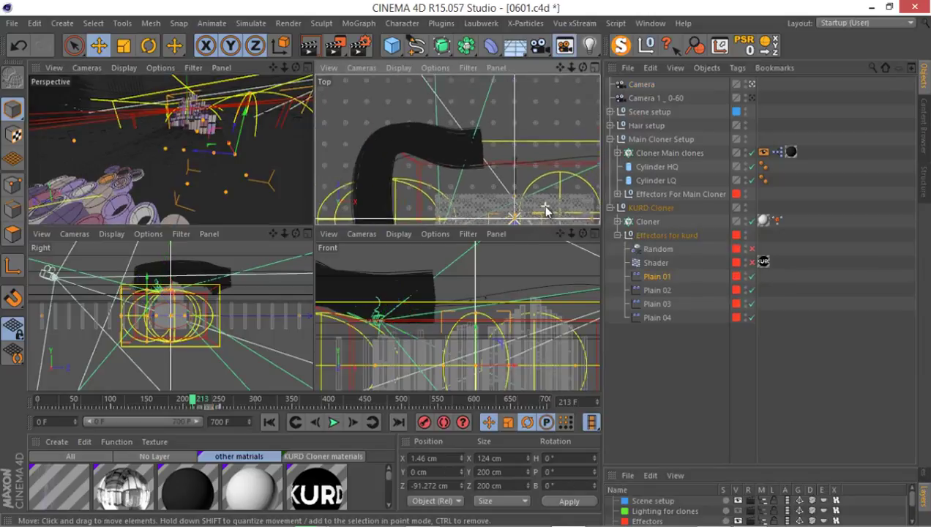
{"action": "scroll", "coordinate": [545, 210], "scroll_direction": "up", "scroll_amount": 5}
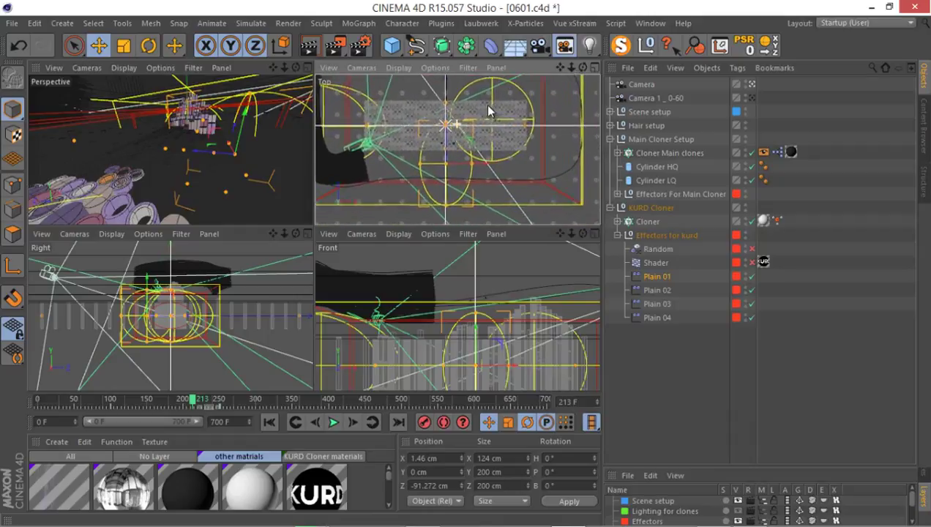
{"action": "scroll", "coordinate": [515, 152], "scroll_direction": "up", "scroll_amount": 2}
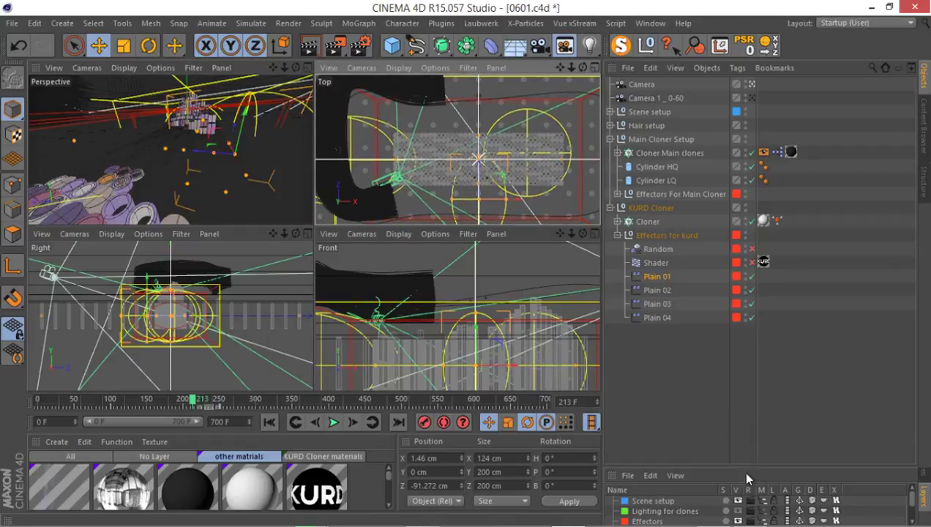
{"action": "left_click_drag", "start_coordinate": [763, 461], "coordinate": [806, 343]}
{"action": "left_click", "coordinate": [926, 366]}
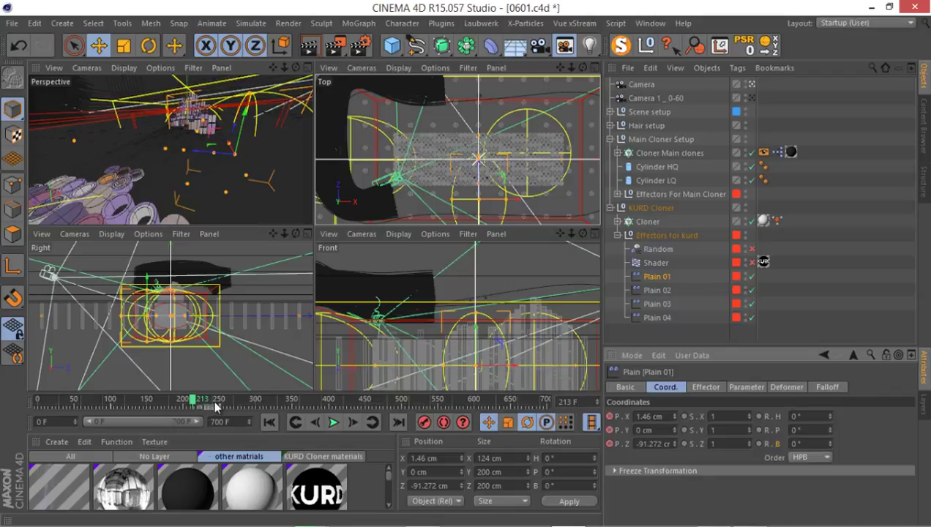
- At frame 251, shift the Plain 01 effector along X in the Top view to about -99 cm
{"action": "left_click_drag", "start_coordinate": [211, 407], "coordinate": [220, 407]}
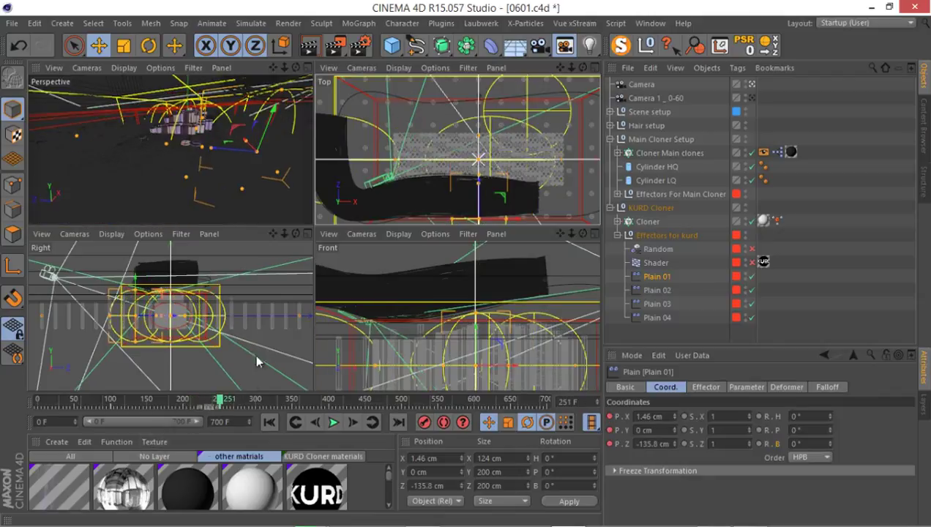
{"action": "middle_click_drag", "start_coordinate": [453, 178], "coordinate": [454, 135]}
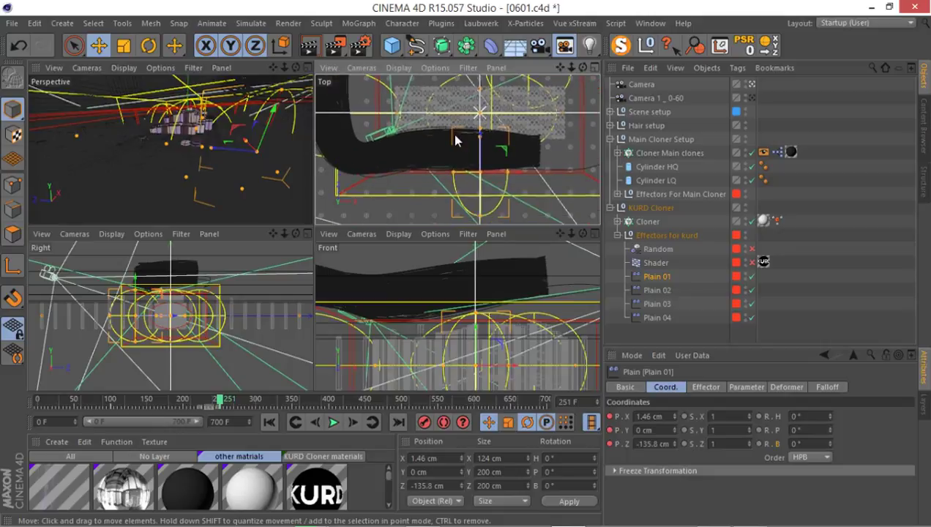
{"action": "middle_click_drag", "start_coordinate": [459, 173], "coordinate": [533, 225]}
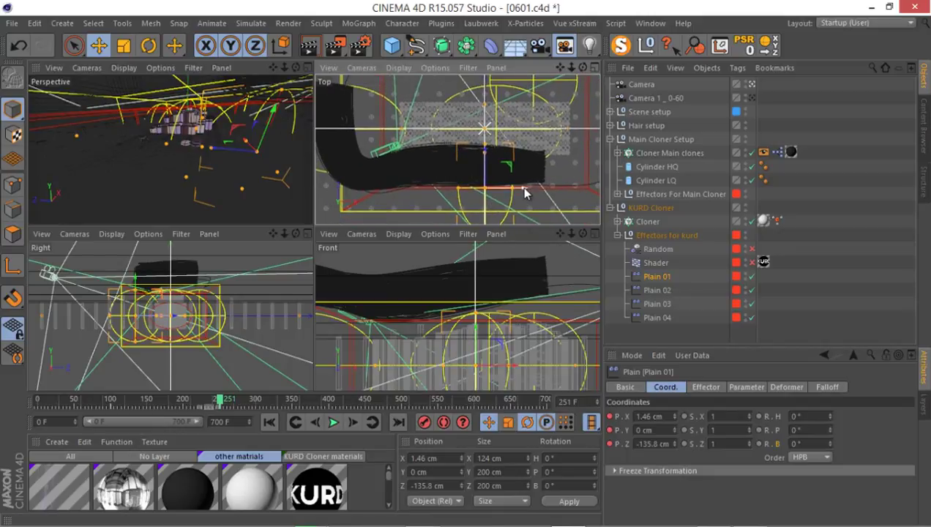
{"action": "left_click_drag", "start_coordinate": [523, 191], "coordinate": [481, 196]}
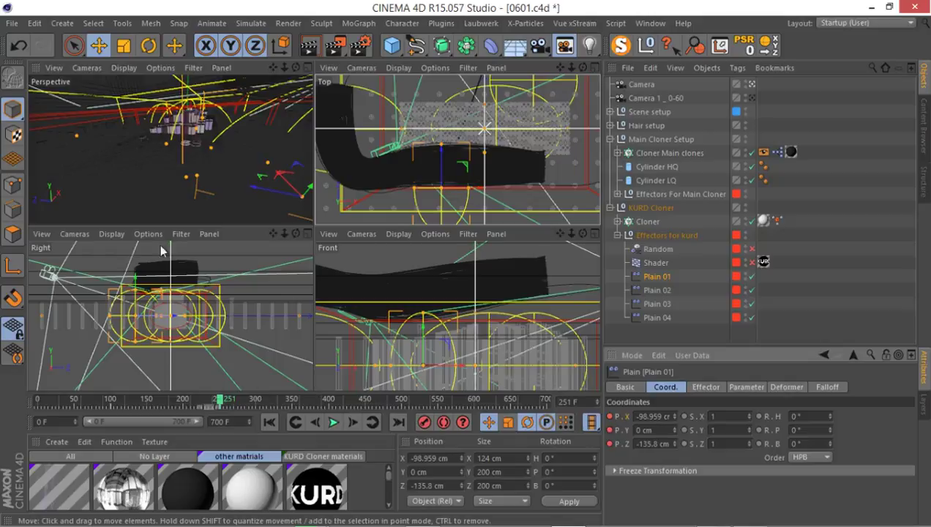
- Maximize the Perspective view and play the animation from about frame 108 to check the effector's new motion
{"action": "middle_click", "coordinate": [153, 176]}
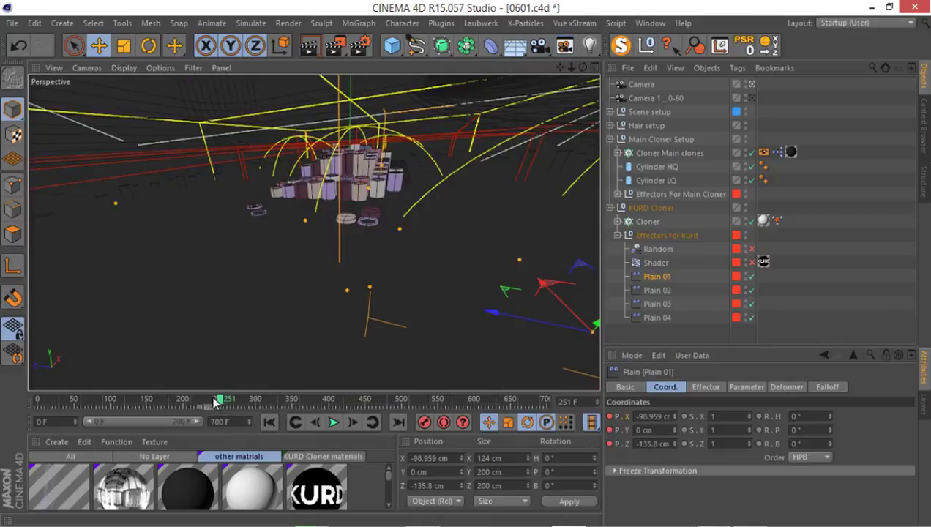
{"action": "left_click_drag", "start_coordinate": [216, 401], "coordinate": [115, 407]}
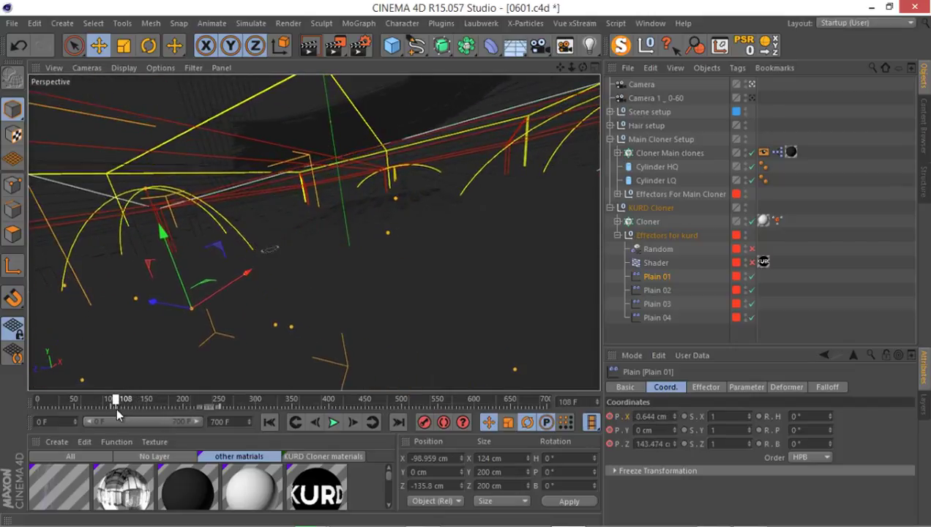
{"action": "left_click", "coordinate": [333, 423]}
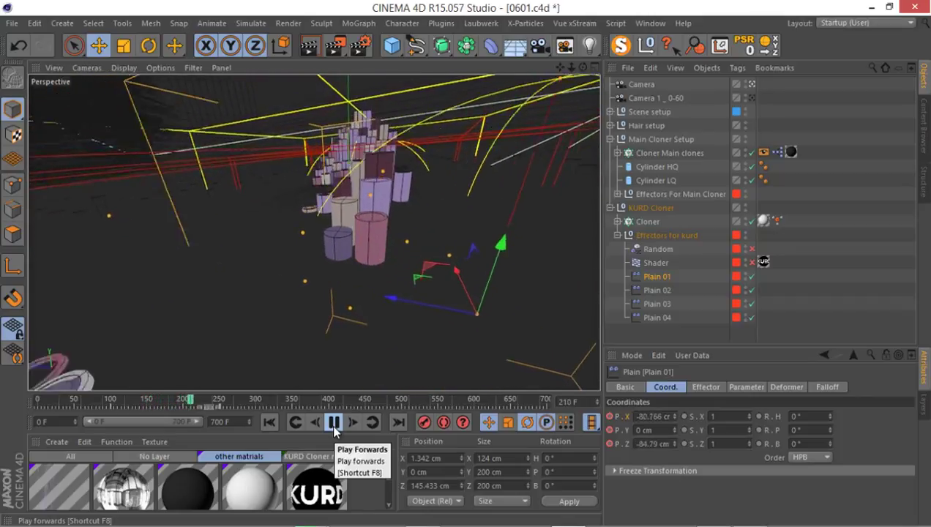
{"action": "left_click", "coordinate": [333, 427]}
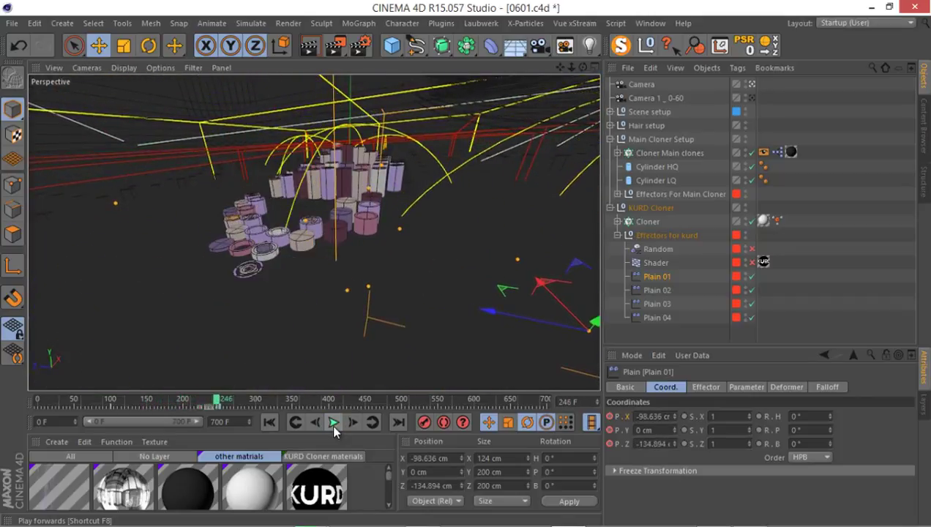
- Select the second camera and limit the timeline range to frames 125 through 240
{"action": "left_click", "coordinate": [644, 85]}
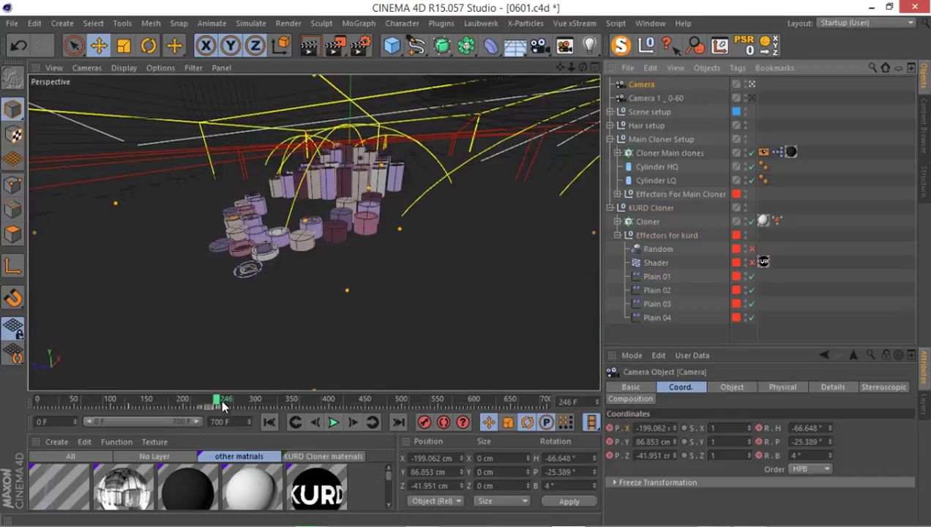
{"action": "left_click", "coordinate": [63, 421]}
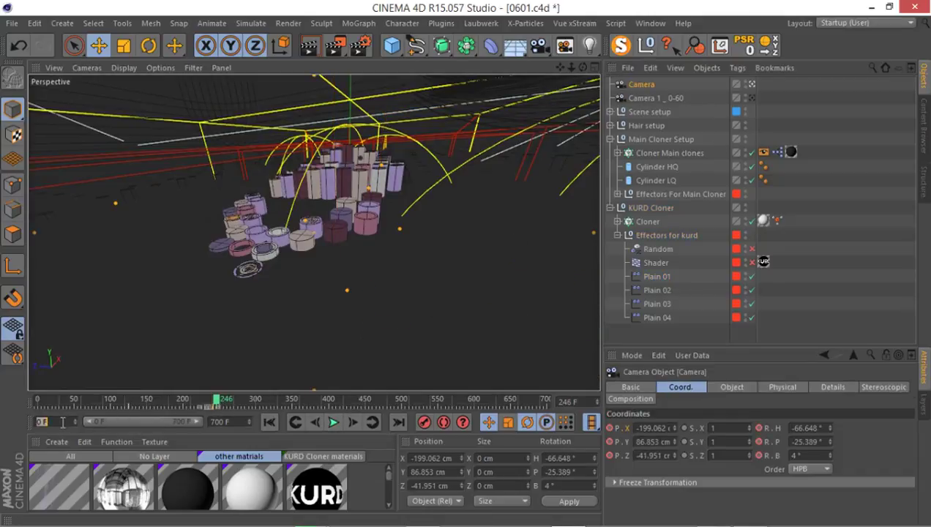
{"action": "type", "text": "125"}
{"action": "key", "text": "Return"}
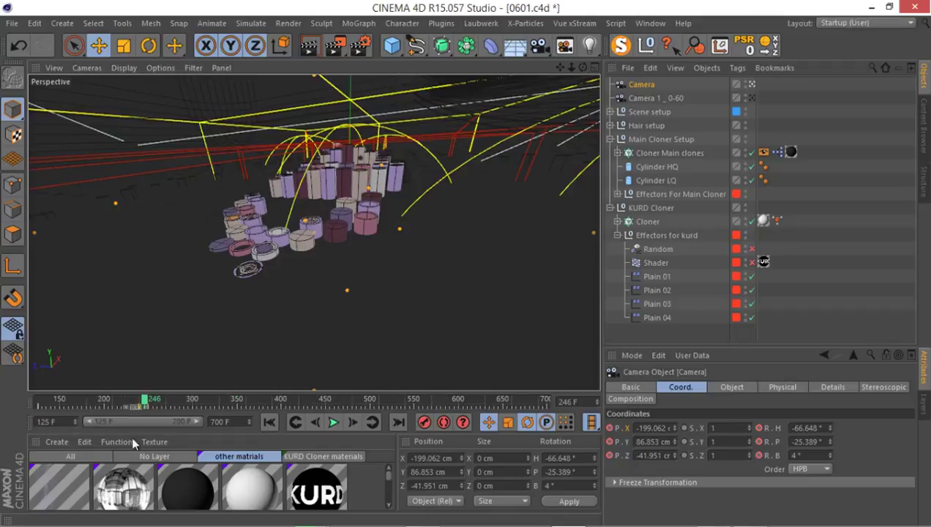
{"action": "left_click", "coordinate": [226, 423]}
{"action": "type", "text": "240"}
{"action": "key", "text": "Return"}
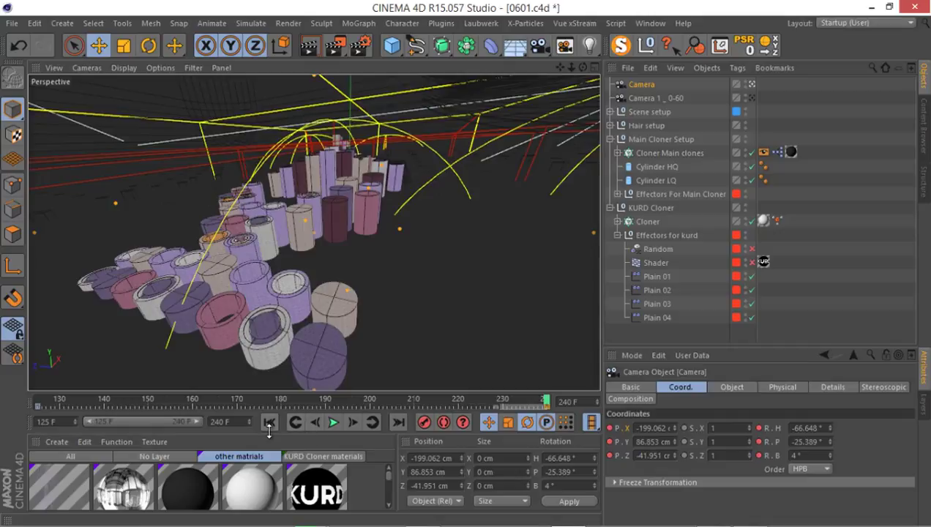
- Play and scrub through the frame 125 to 240 range to review the camera move
{"action": "left_click", "coordinate": [269, 422]}
{"action": "left_click", "coordinate": [333, 422]}
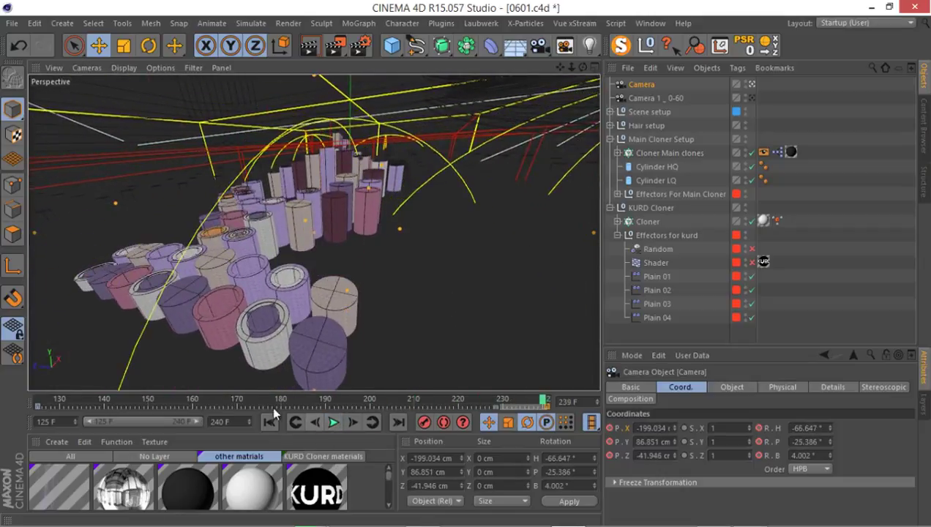
{"action": "left_click_drag", "start_coordinate": [465, 404], "coordinate": [36, 421]}
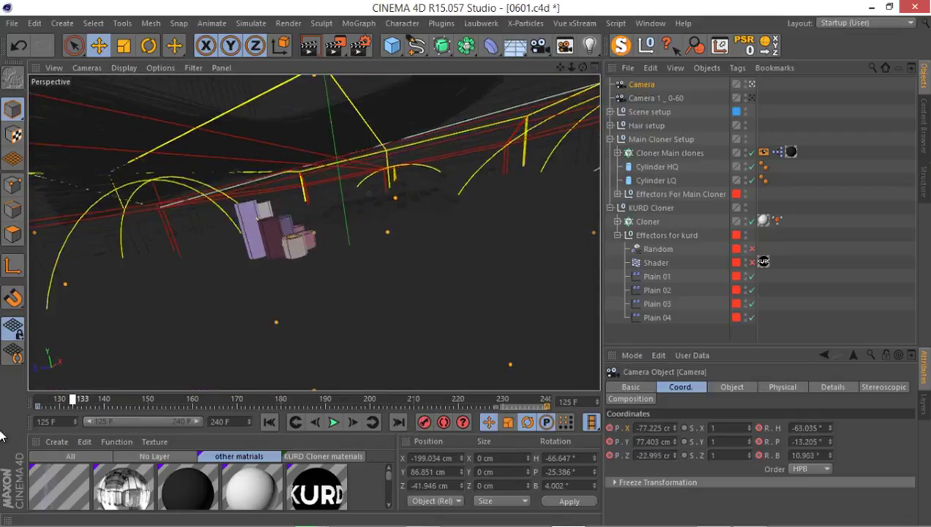
{"action": "left_click", "coordinate": [333, 424]}
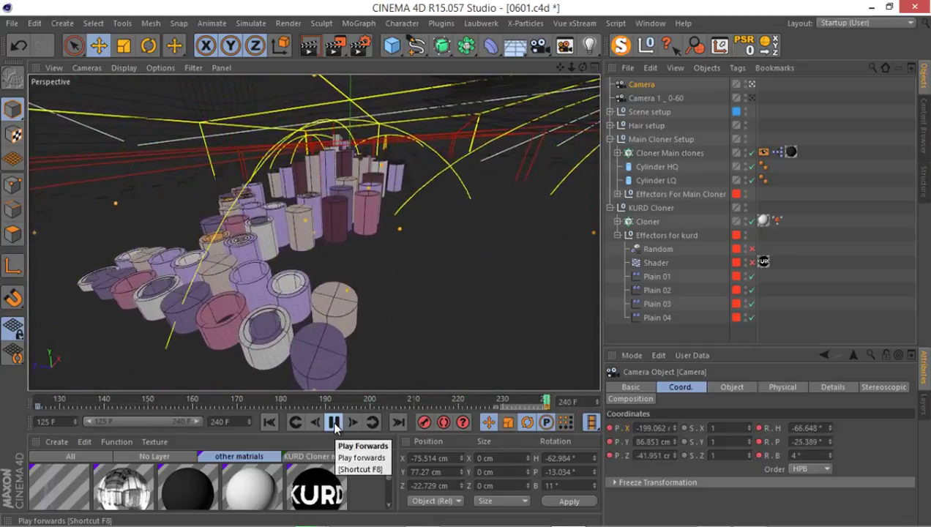
{"action": "left_click", "coordinate": [333, 423]}
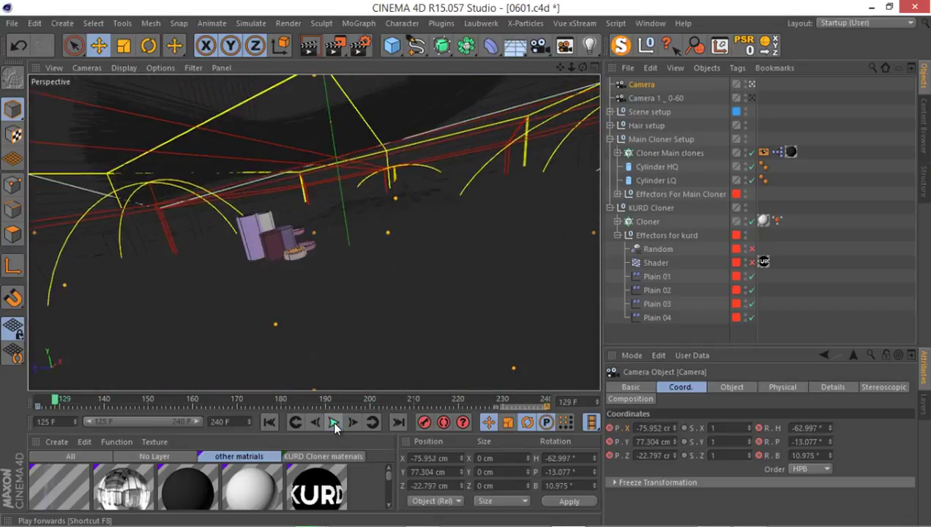
- Open the F-curves of the second camera and reposition the Timeline window over the viewport
{"action": "right_click", "coordinate": [621, 98]}
{"action": "left_click", "coordinate": [617, 86]}
{"action": "right_click", "coordinate": [627, 84]}
{"action": "mouse_move", "coordinate": [721, 516]}
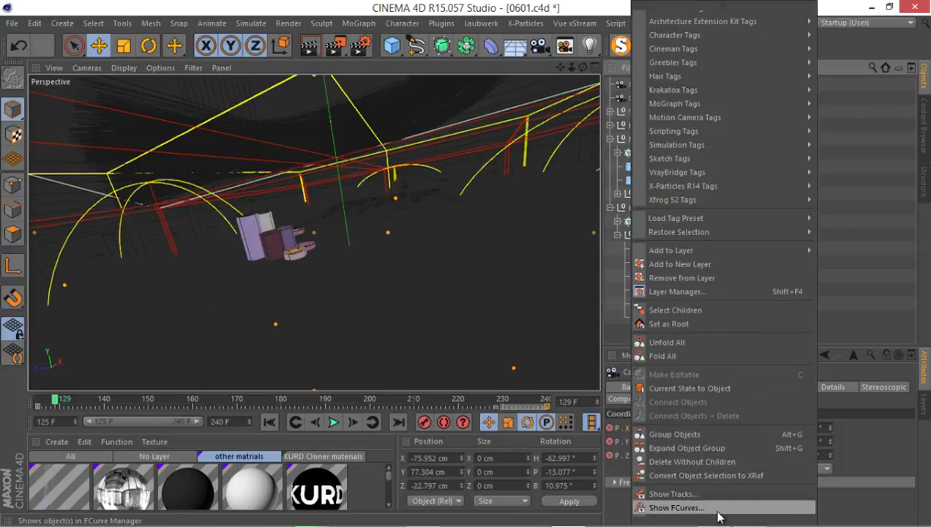
{"action": "left_click", "coordinate": [675, 508]}
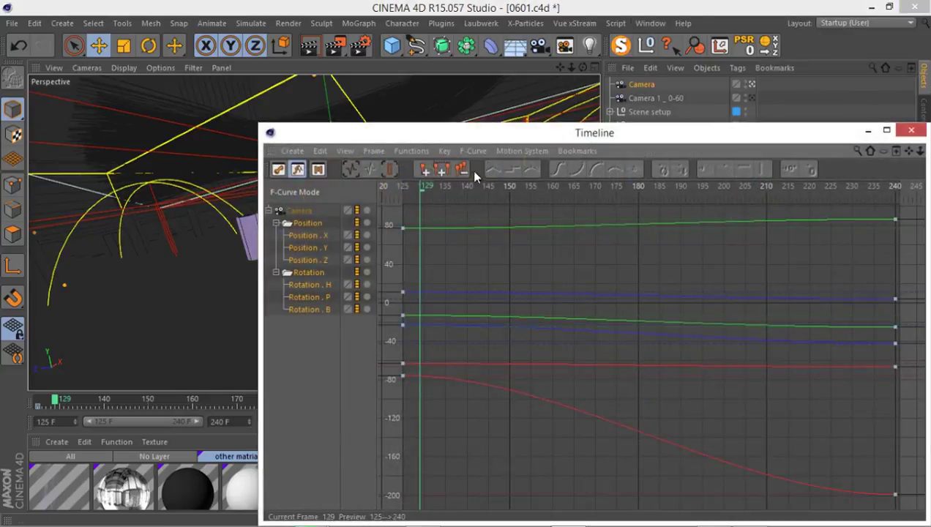
{"action": "left_click", "coordinate": [499, 151]}
{"action": "left_click", "coordinate": [505, 150]}
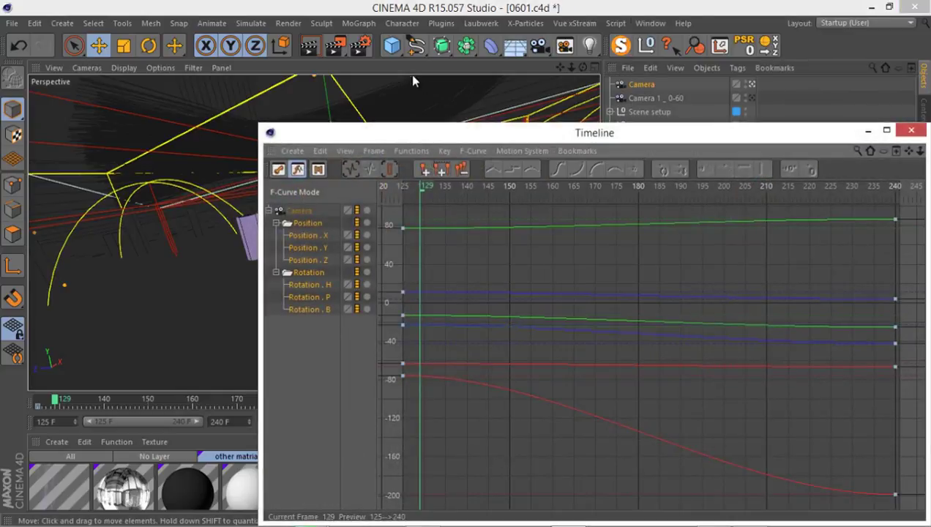
{"action": "left_click_drag", "start_coordinate": [480, 128], "coordinate": [354, 48]}
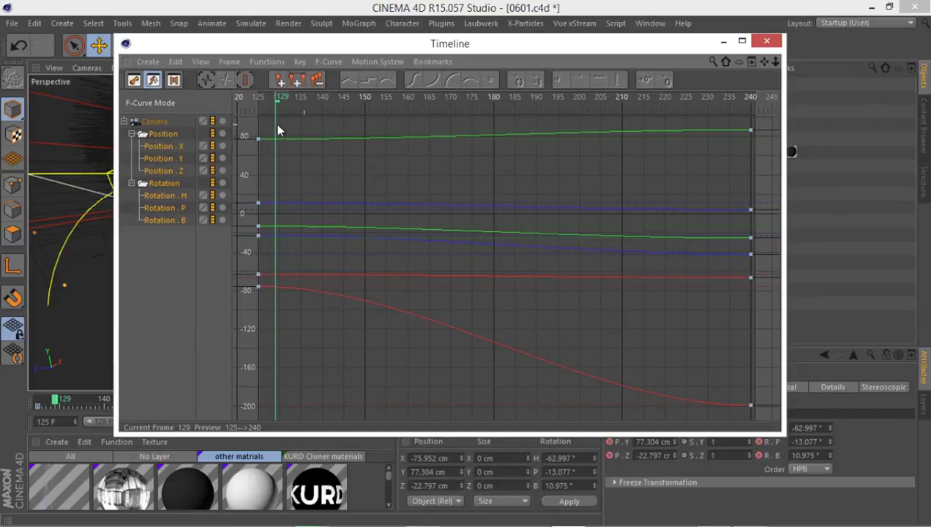
- Turn off Show All Tracks in the Timeline and display only the camera's Position X curve
{"action": "left_click", "coordinate": [167, 144]}
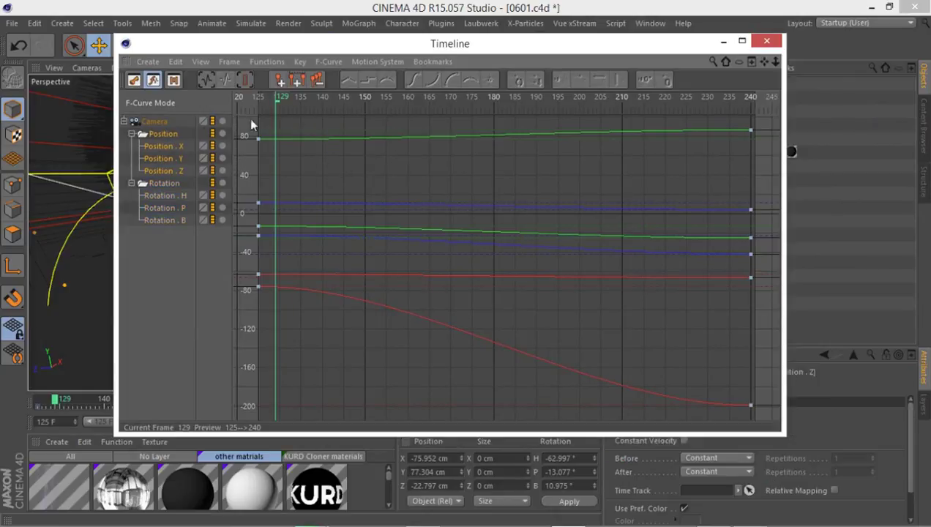
{"action": "left_click", "coordinate": [329, 63]}
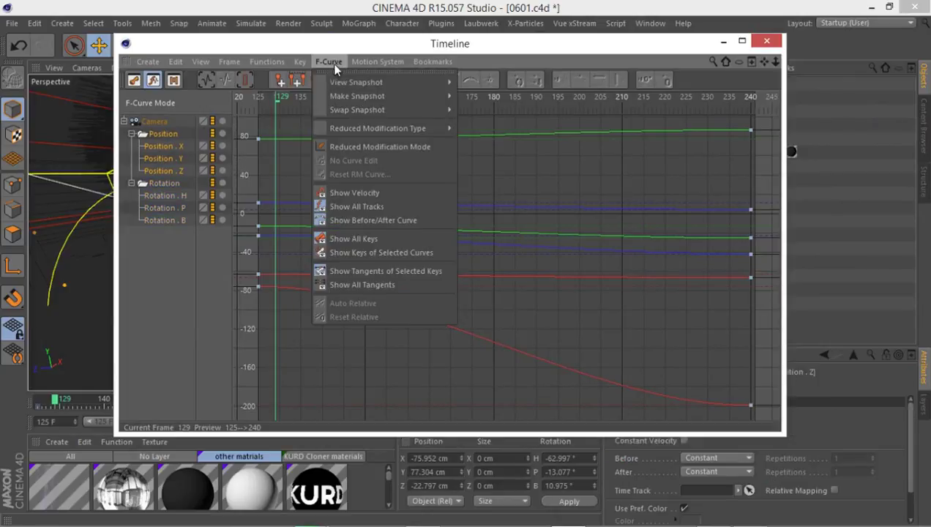
{"action": "left_click", "coordinate": [373, 208]}
{"action": "left_click", "coordinate": [169, 147]}
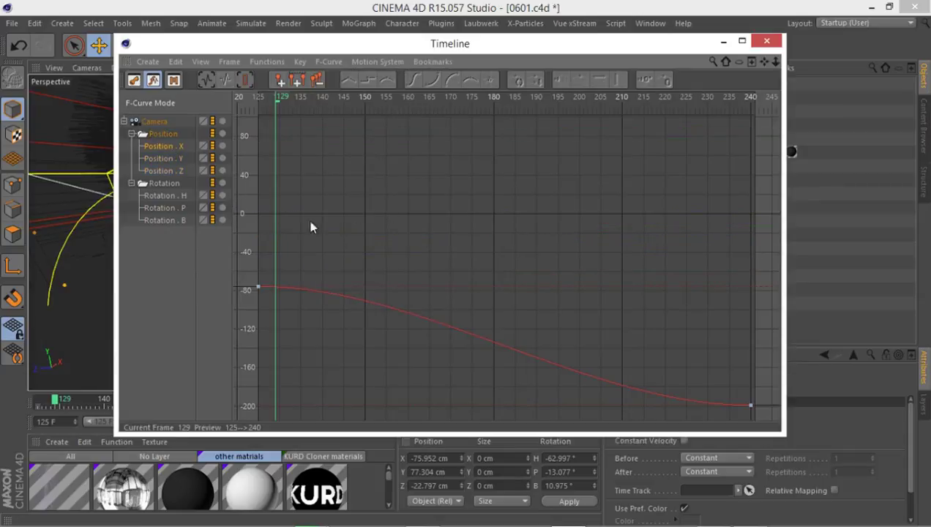
- Save the project
{"action": "left_click", "coordinate": [16, 27]}
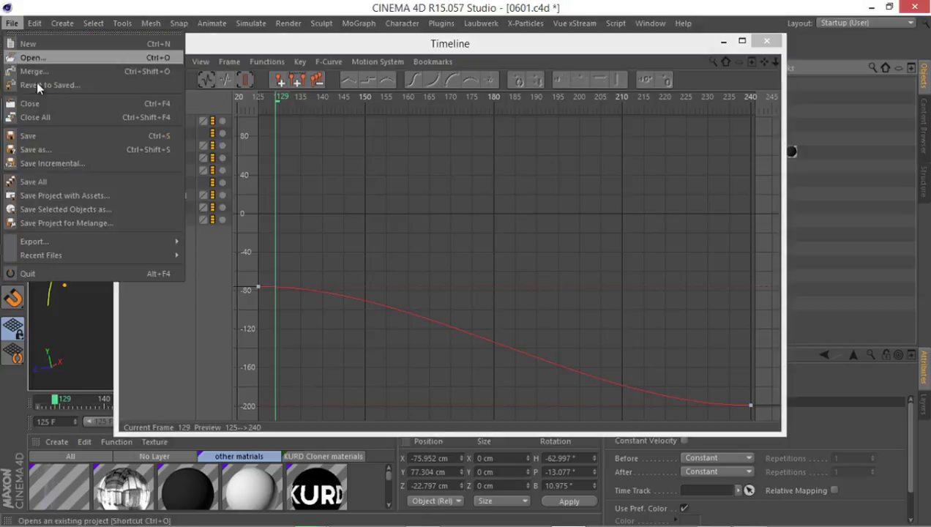
{"action": "left_click", "coordinate": [72, 139]}
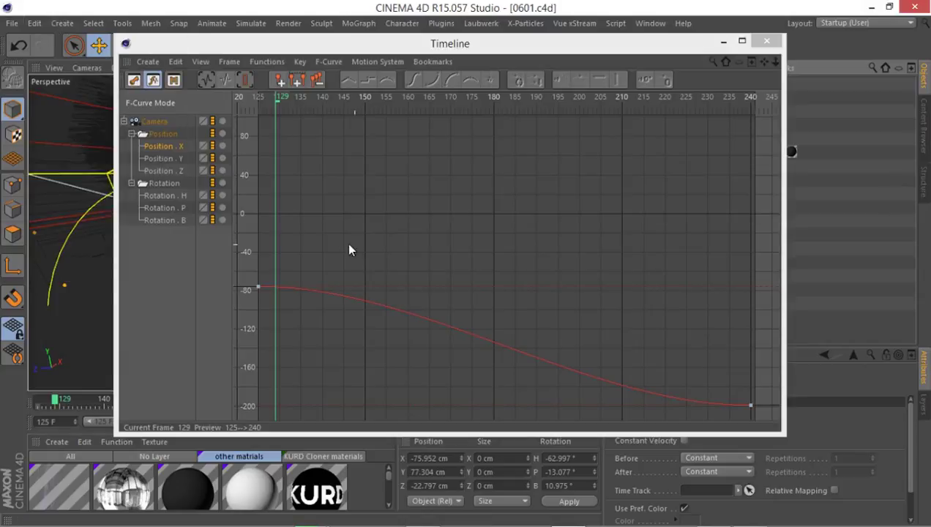
- Select the frame 240 key on the camera's Position X curve and raise its tangent to reduce the slowdown at the end
{"action": "left_click_drag", "start_coordinate": [413, 43], "coordinate": [549, 32]}
{"action": "left_click_drag", "start_coordinate": [699, 38], "coordinate": [613, 34]}
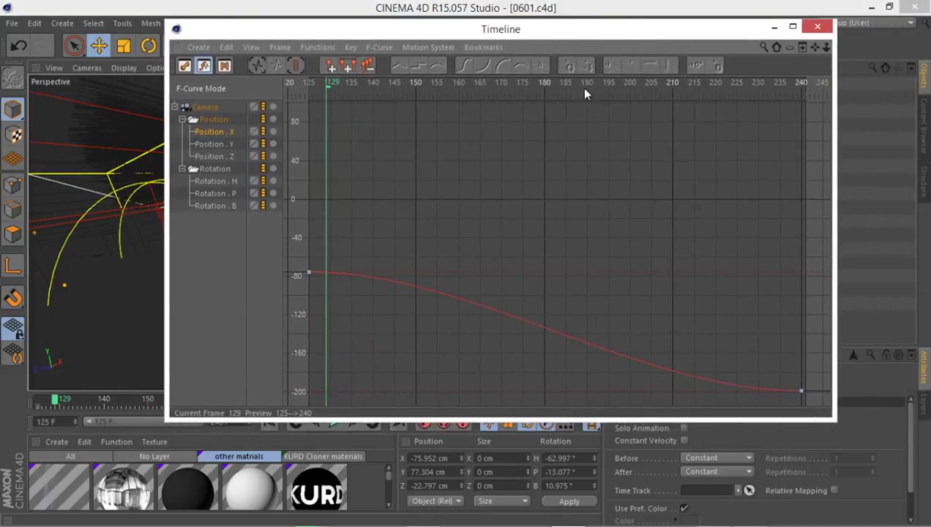
{"action": "left_click_drag", "start_coordinate": [821, 405], "coordinate": [820, 404]}
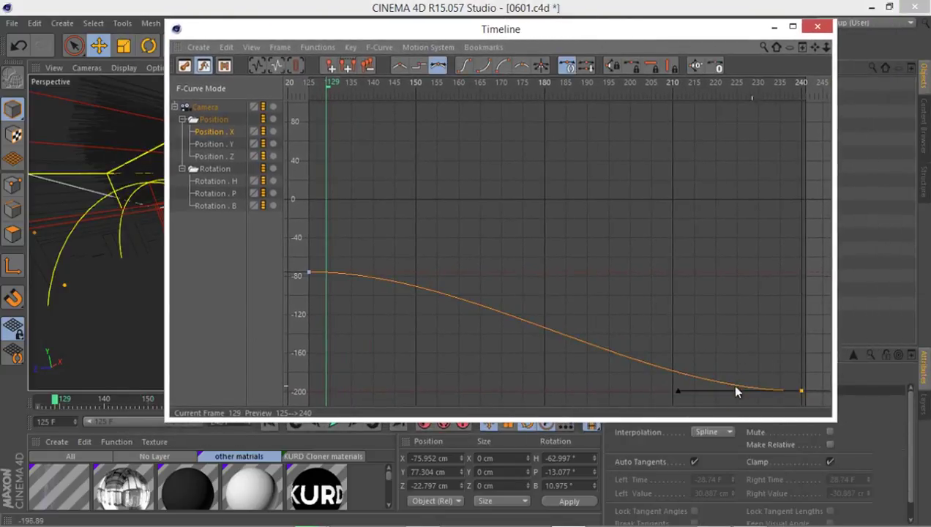
{"action": "left_click_drag", "start_coordinate": [671, 392], "coordinate": [698, 370]}
- Display the camera's Position Y curve and lower the frame 240 key's tangent so the curve slows down less at the end
{"action": "left_click", "coordinate": [224, 146]}
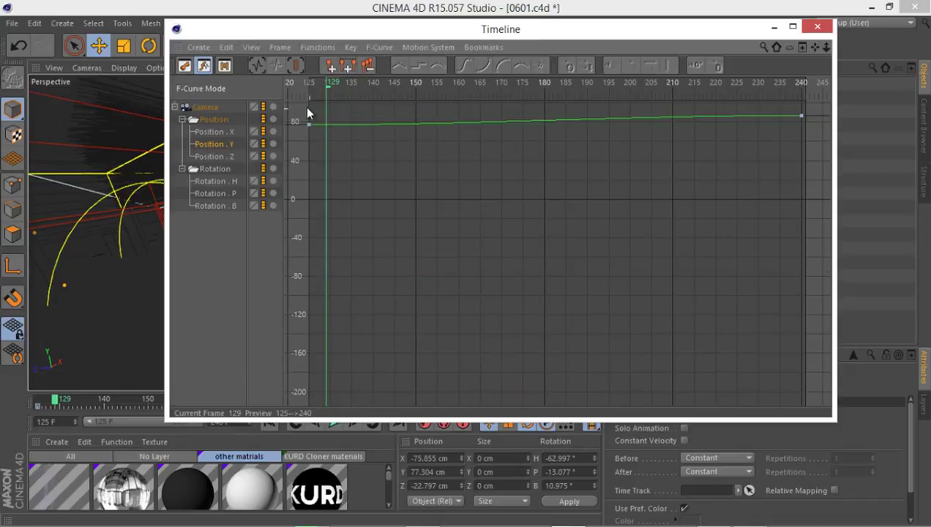
{"action": "left_click_drag", "start_coordinate": [307, 157], "coordinate": [813, 120]}
{"action": "key", "text": "h"}
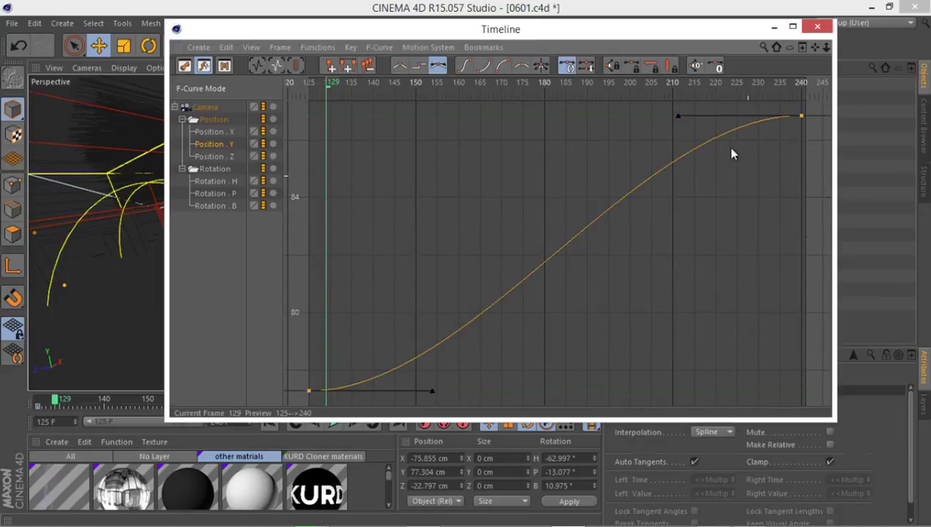
{"action": "left_click", "coordinate": [770, 162]}
{"action": "left_click", "coordinate": [772, 120]}
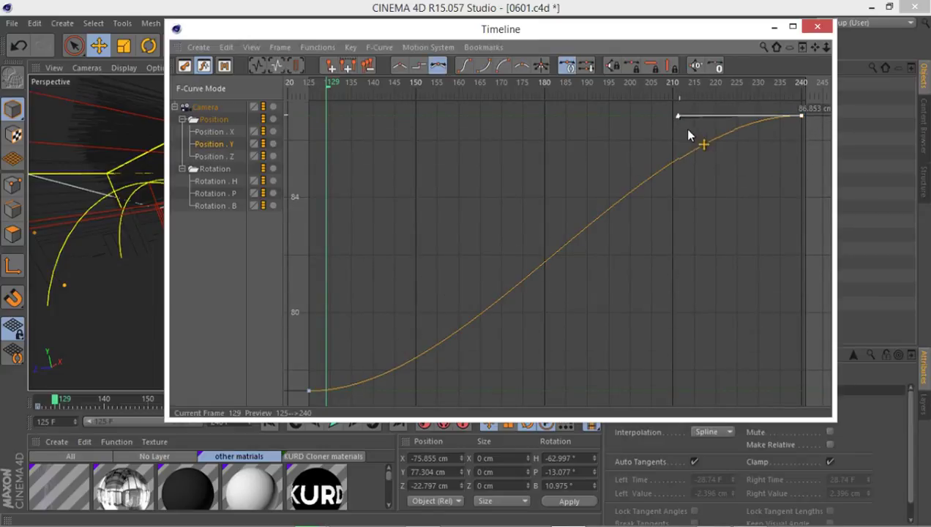
{"action": "left_click_drag", "start_coordinate": [688, 135], "coordinate": [754, 150]}
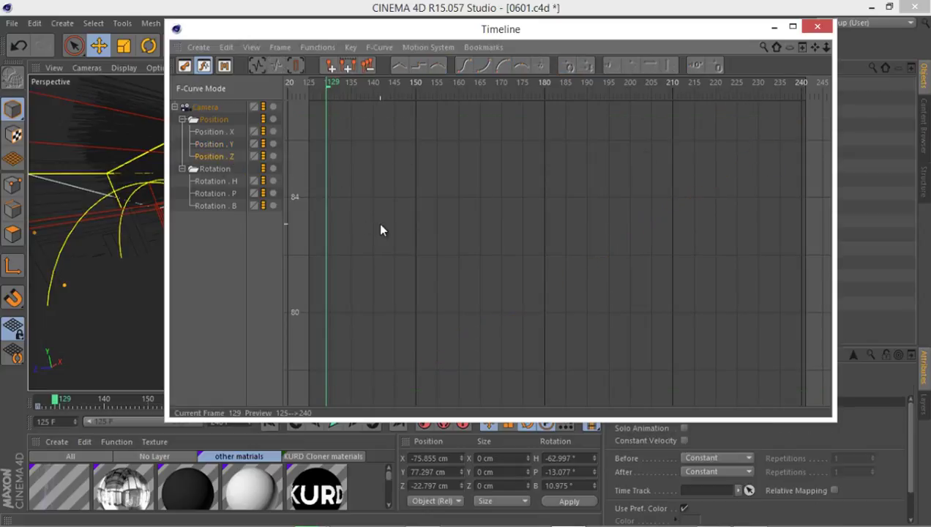
- Frame the Position Z curve and raise the frame 240 key's left tangent to about -18.3 F and 2.4 cm
{"action": "key", "text": "h"}
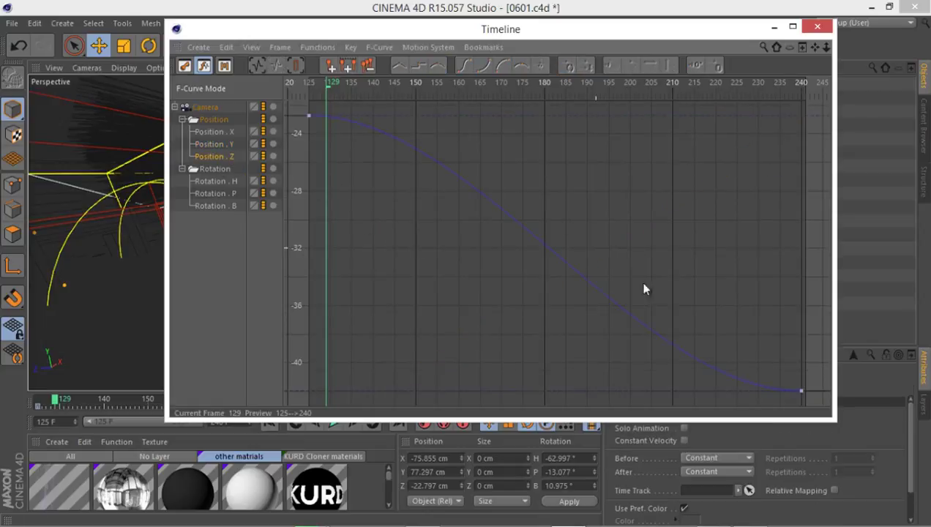
{"action": "left_click_drag", "start_coordinate": [721, 333], "coordinate": [823, 407]}
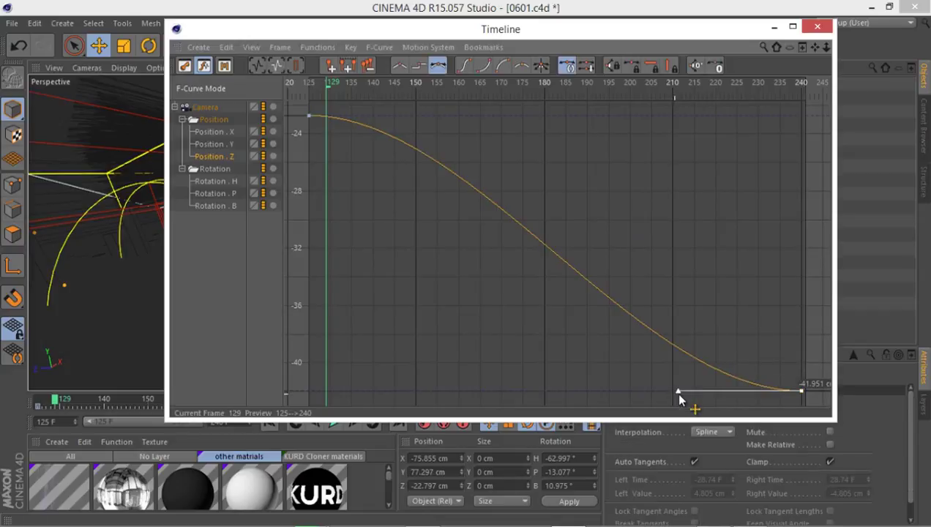
{"action": "left_click_drag", "start_coordinate": [679, 393], "coordinate": [722, 357]}
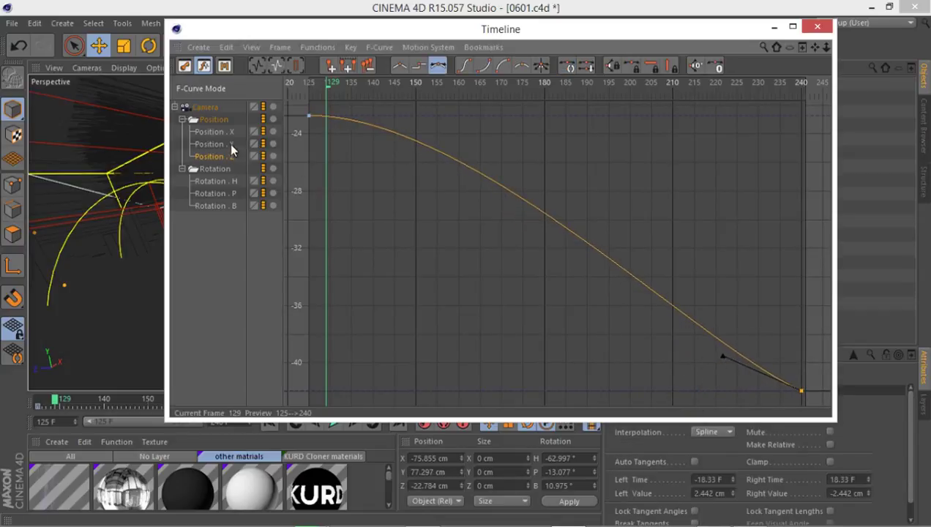
- Display the Rotation H curve and raise the frame 240 key's left tangent to about -13.9 F and 0.48°
{"action": "left_click", "coordinate": [221, 180]}
{"action": "key", "text": "h"}
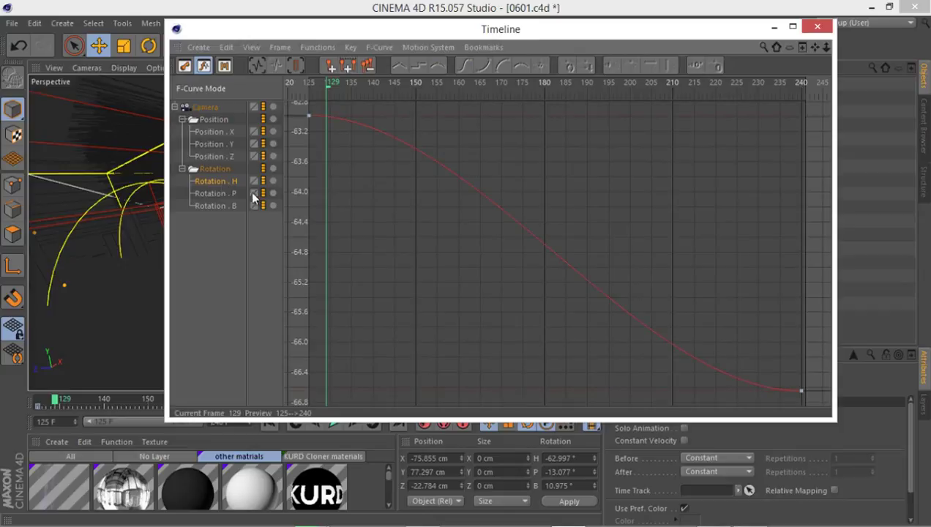
{"action": "left_click_drag", "start_coordinate": [771, 353], "coordinate": [815, 399]}
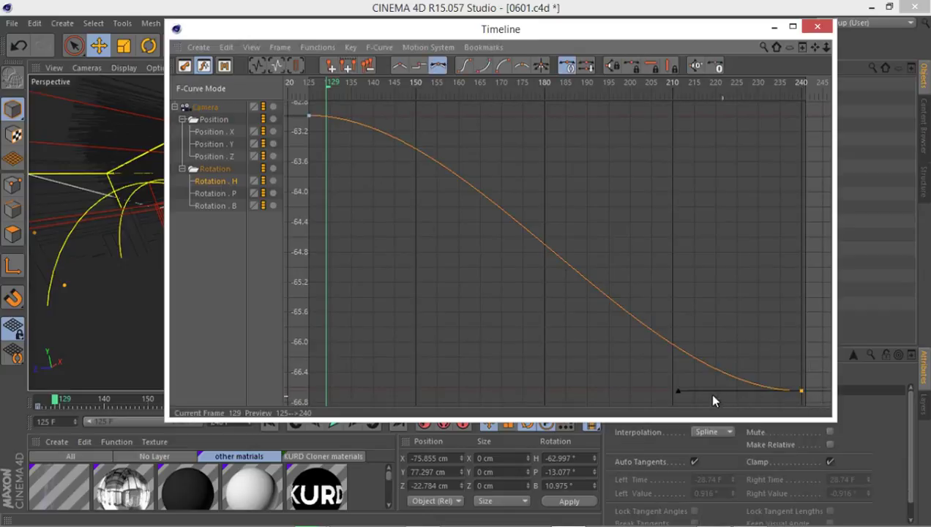
{"action": "left_click_drag", "start_coordinate": [679, 392], "coordinate": [741, 356]}
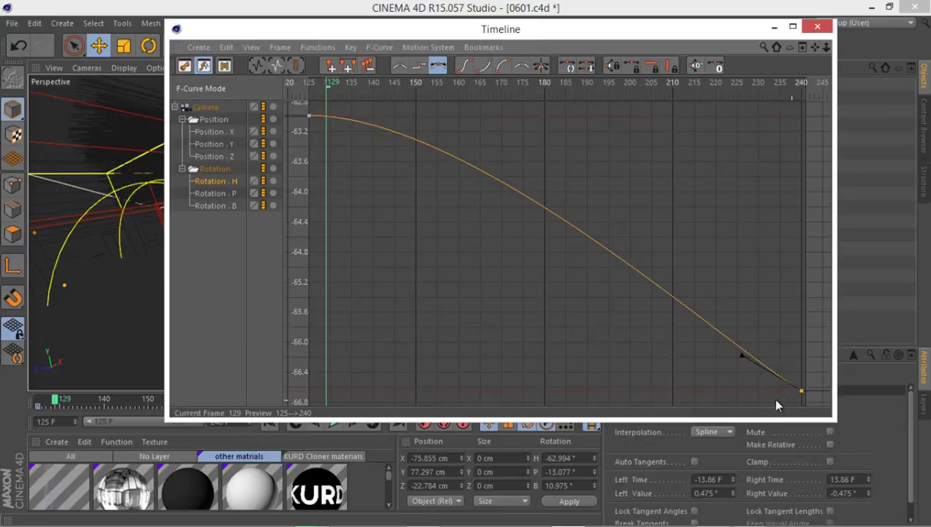
- Display the Rotation P curve and raise and shorten the frame 240 key's left tangent to reduce the final slowdown
{"action": "left_click", "coordinate": [207, 192]}
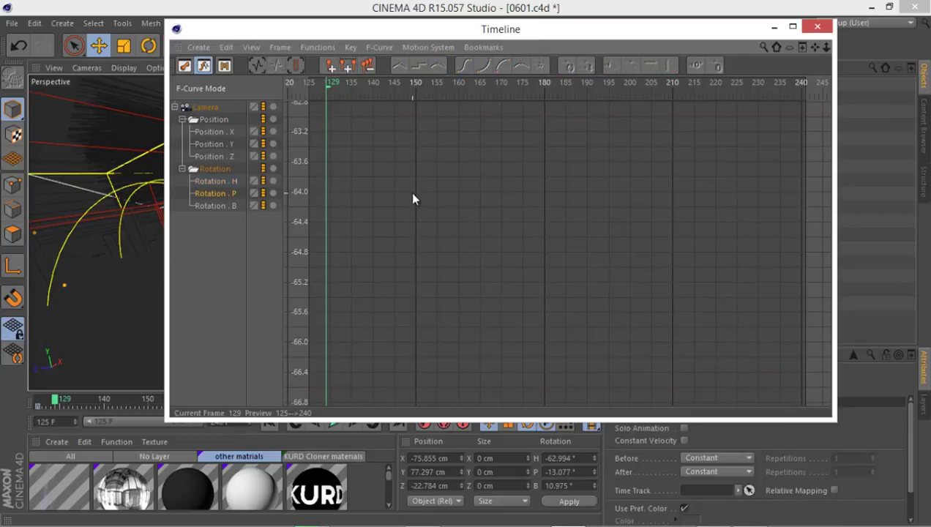
{"action": "key", "text": "h"}
{"action": "left_click_drag", "start_coordinate": [767, 353], "coordinate": [805, 392]}
{"action": "left_click_drag", "start_coordinate": [679, 390], "coordinate": [721, 346]}
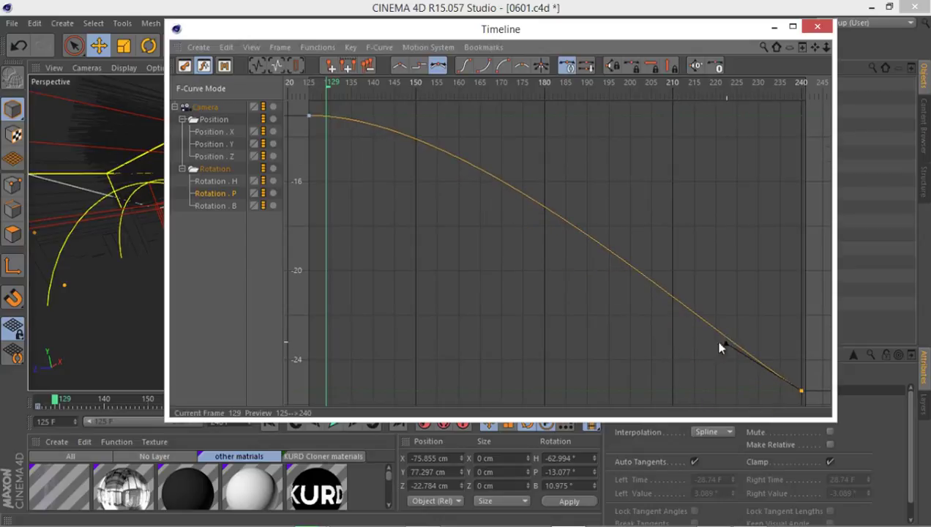
- Display the Rotation B curve and raise the frame 240 key's left tangent to about -17.4 F and 1.19°
{"action": "left_click", "coordinate": [207, 205]}
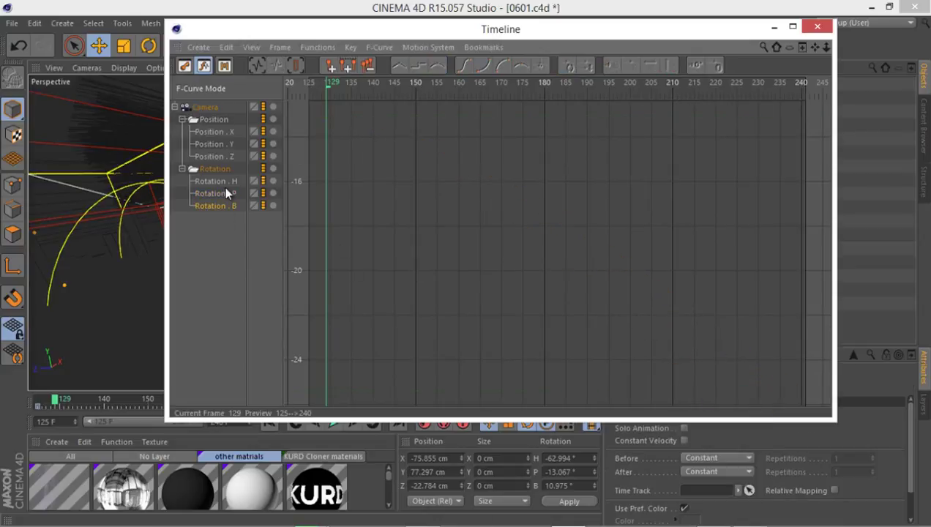
{"action": "key", "text": "h"}
{"action": "left_click_drag", "start_coordinate": [700, 335], "coordinate": [852, 432]}
{"action": "left_click_drag", "start_coordinate": [680, 391], "coordinate": [726, 345]}
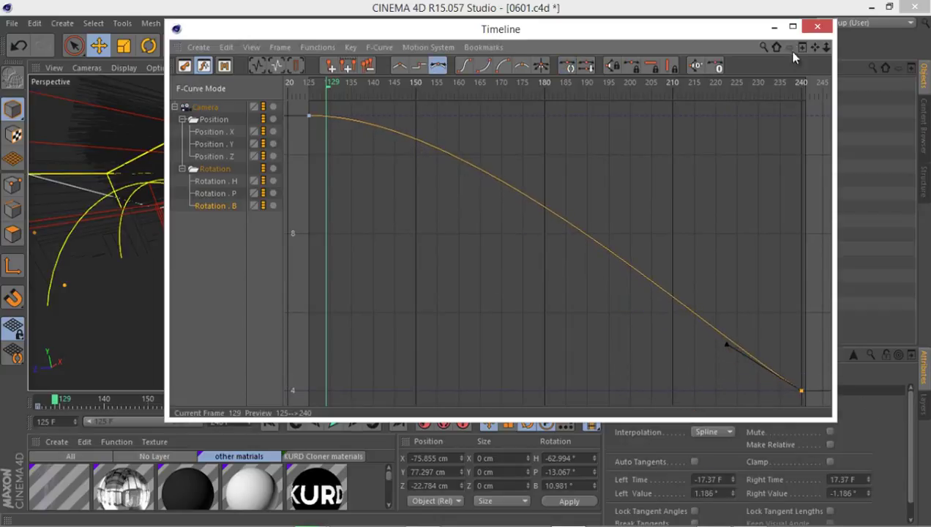
- Close the Timeline window and play the animation to check the camera's movement
{"action": "left_click", "coordinate": [817, 27]}
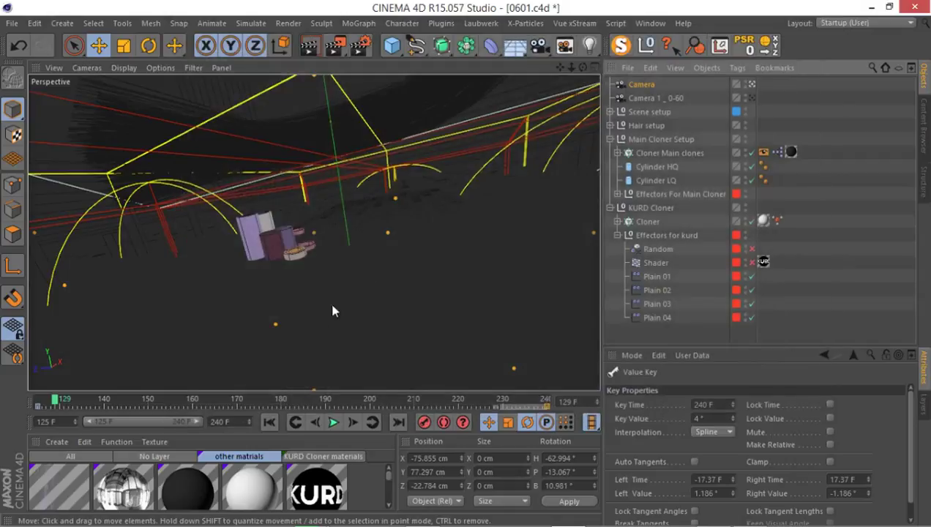
{"action": "left_click", "coordinate": [333, 422]}
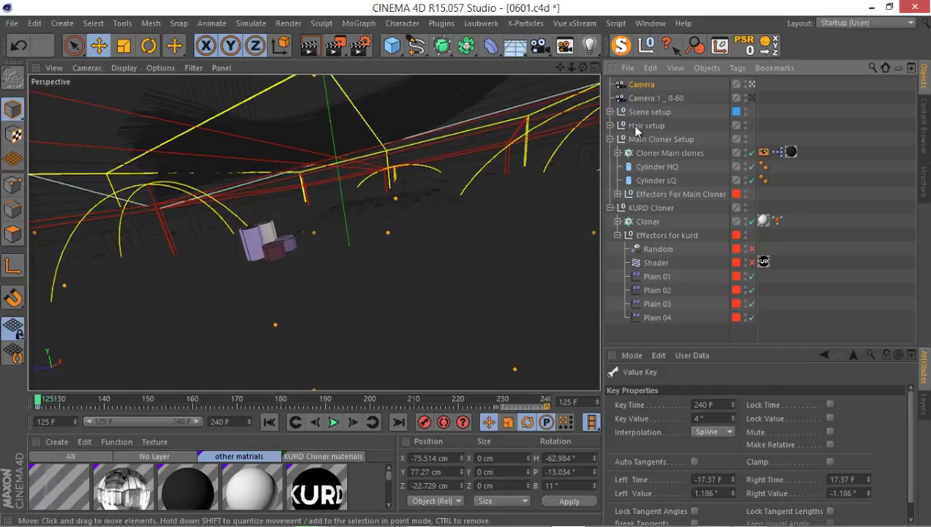
- Rename the second camera as "Camera 2 _ 125-240" and save the project
{"action": "left_click", "coordinate": [650, 87]}
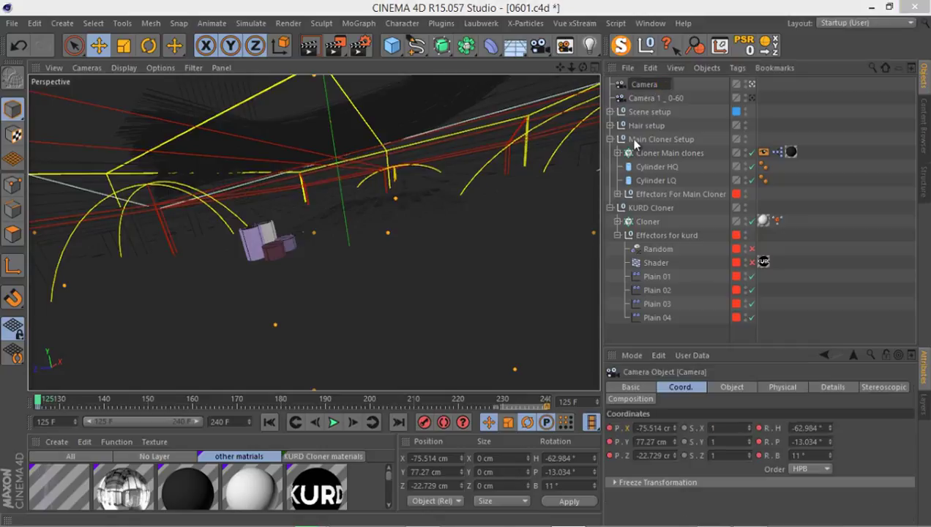
{"action": "type", "text": "2"}
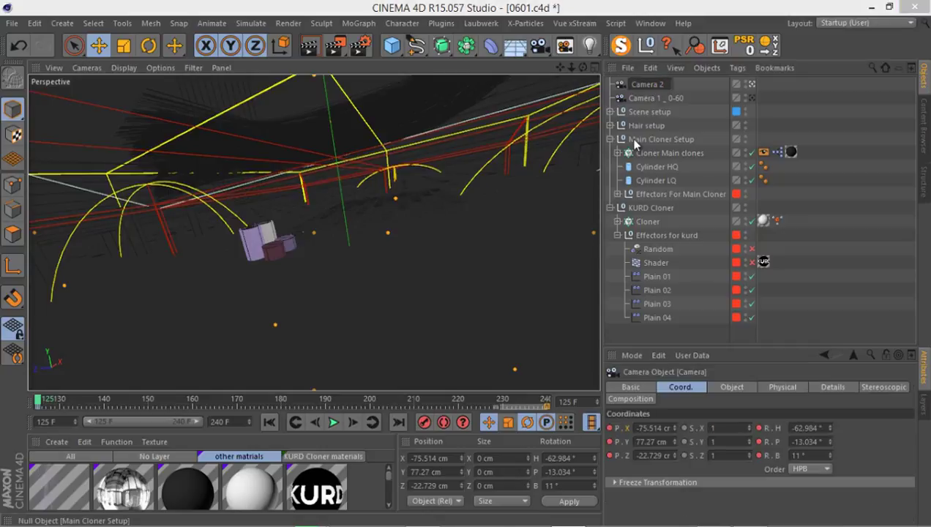
{"action": "type", "text": " _ 125-240"}
{"action": "key", "text": "Return"}
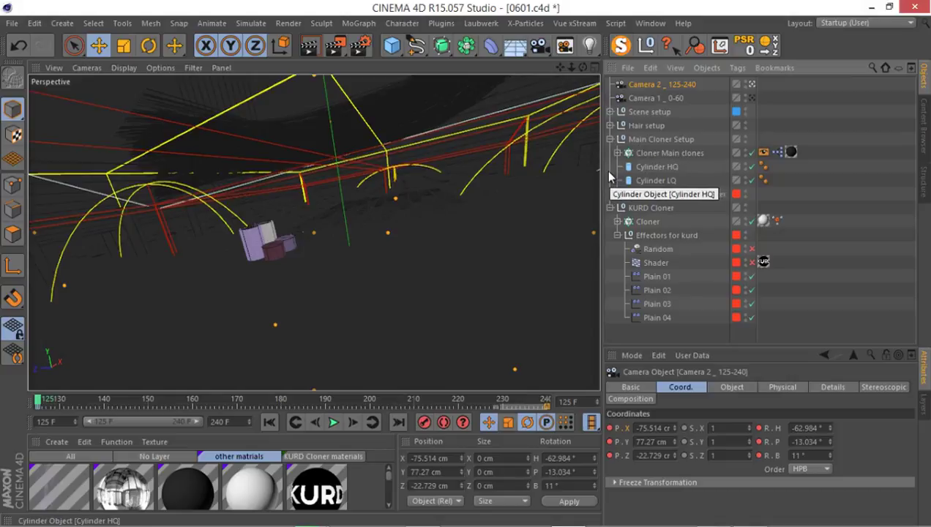
{"action": "left_click", "coordinate": [10, 23]}
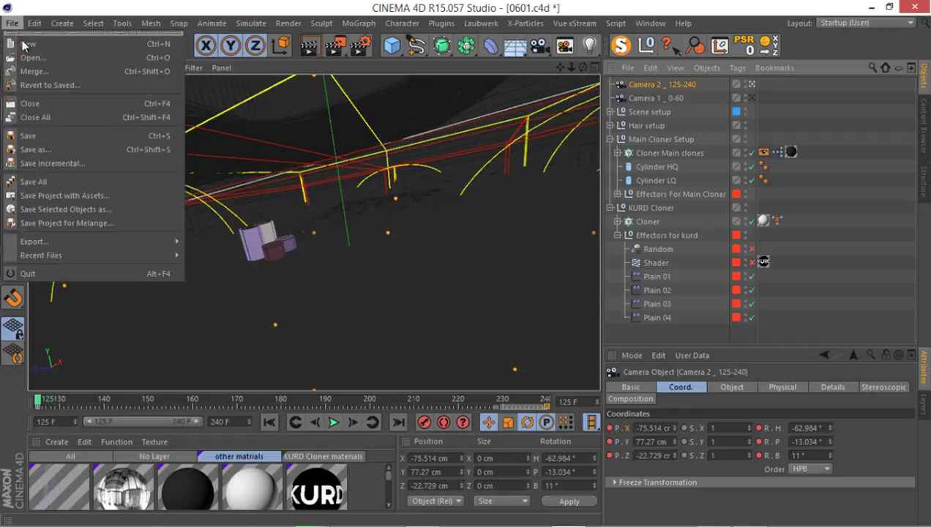
{"action": "left_click", "coordinate": [33, 133]}
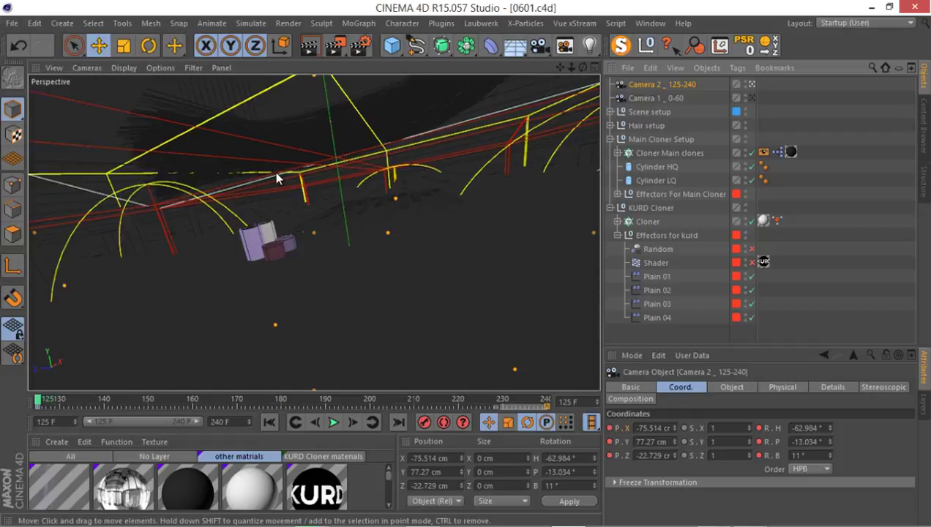